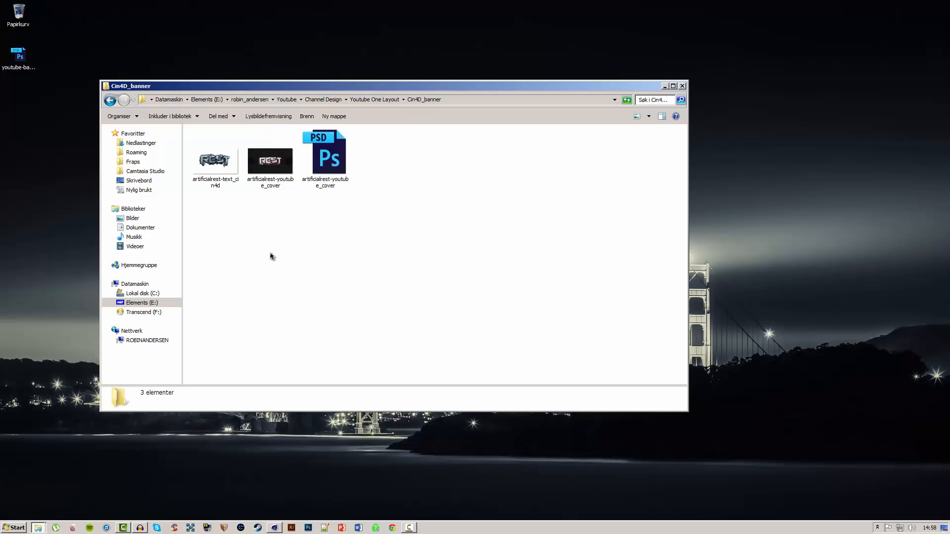
View the artificialrest-youtube_cover image in the Cin4D_banner folder, then close the image and the folder
double_click(267, 169)
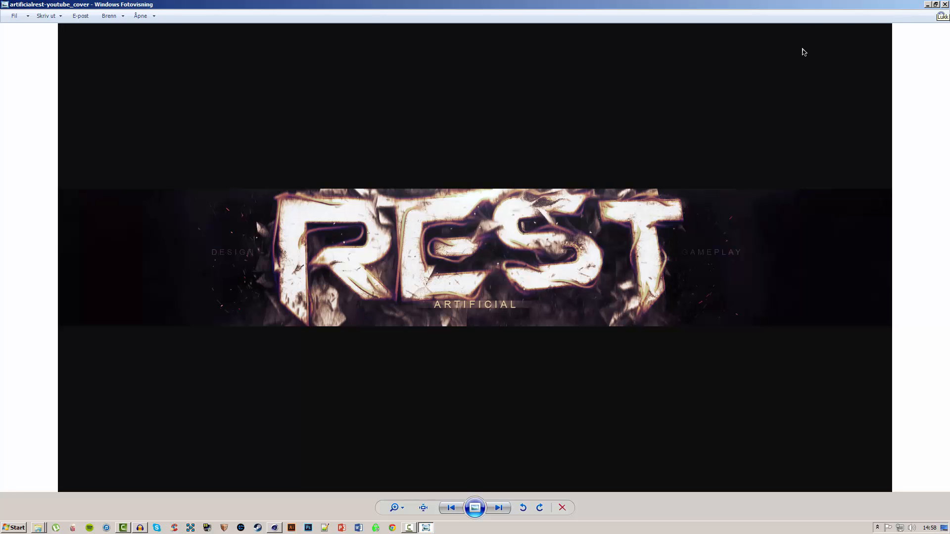
click(945, 5)
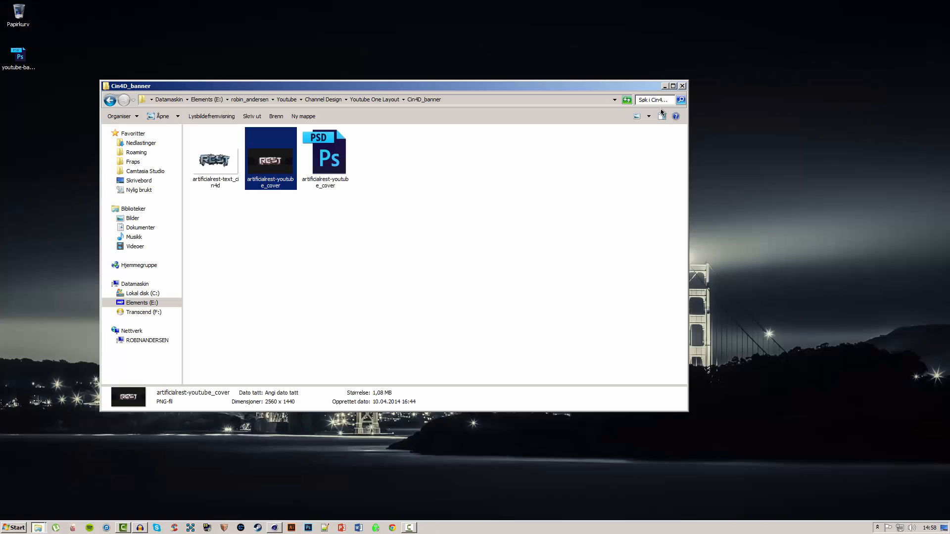
click(414, 216)
click(682, 87)
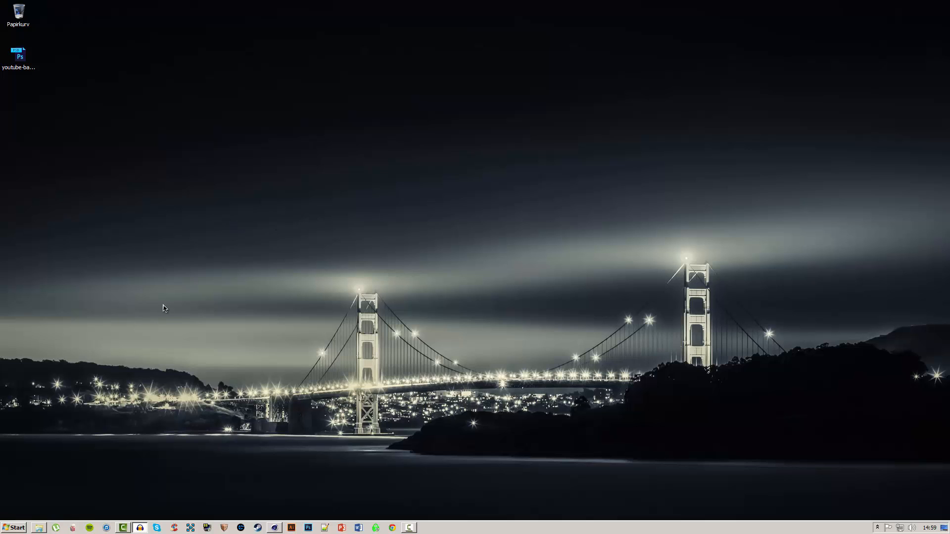
Open the Lightroom_materials scene from the Cinema 4D downloads folder in Cinema 4D and dismiss the missing-plugin warning
click(39, 528)
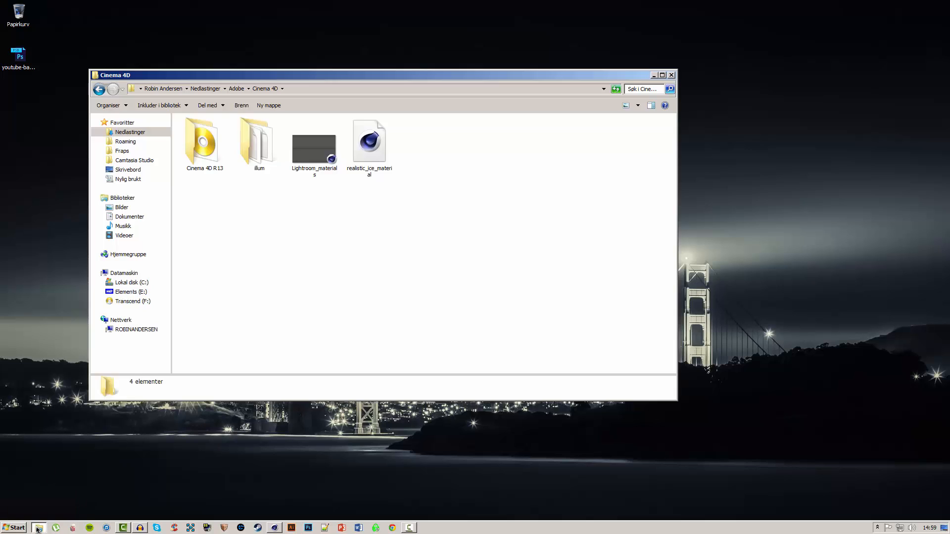
click(307, 149)
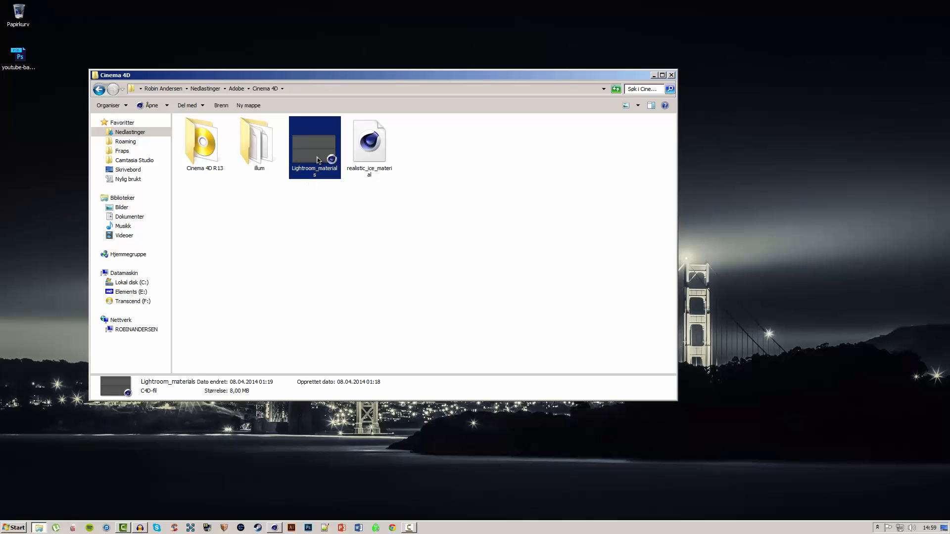
double_click(317, 160)
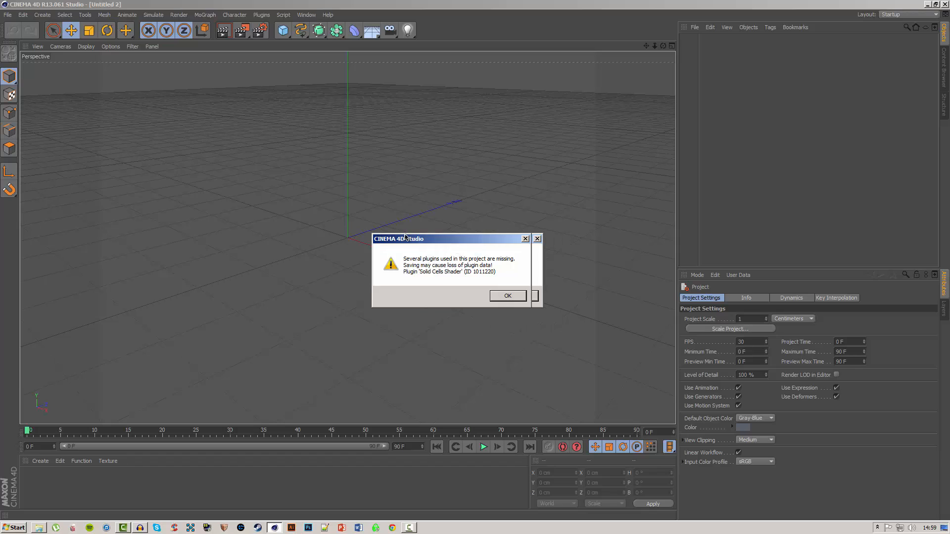
drag(405, 237, 336, 207)
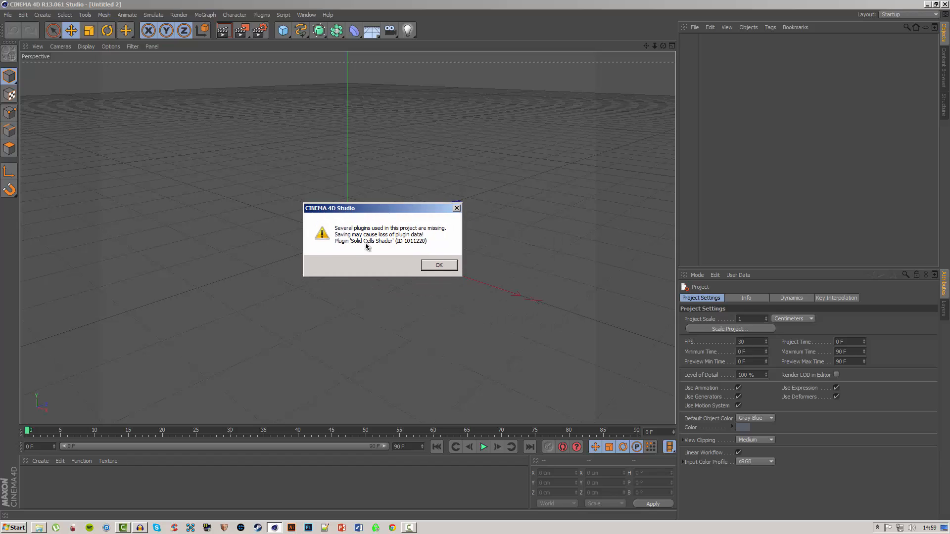
click(436, 266)
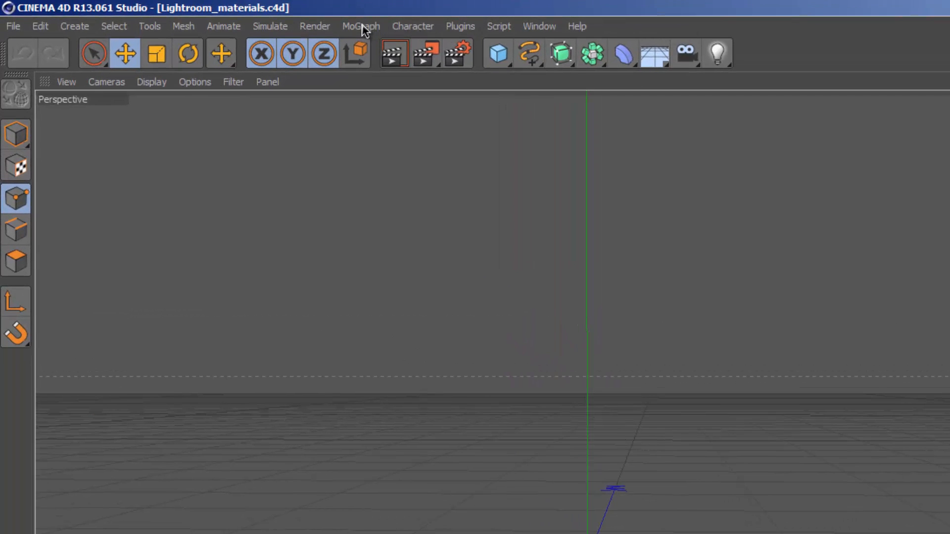
Add a MoText object to the scene and set its text to ARTIFICIAL
click(362, 29)
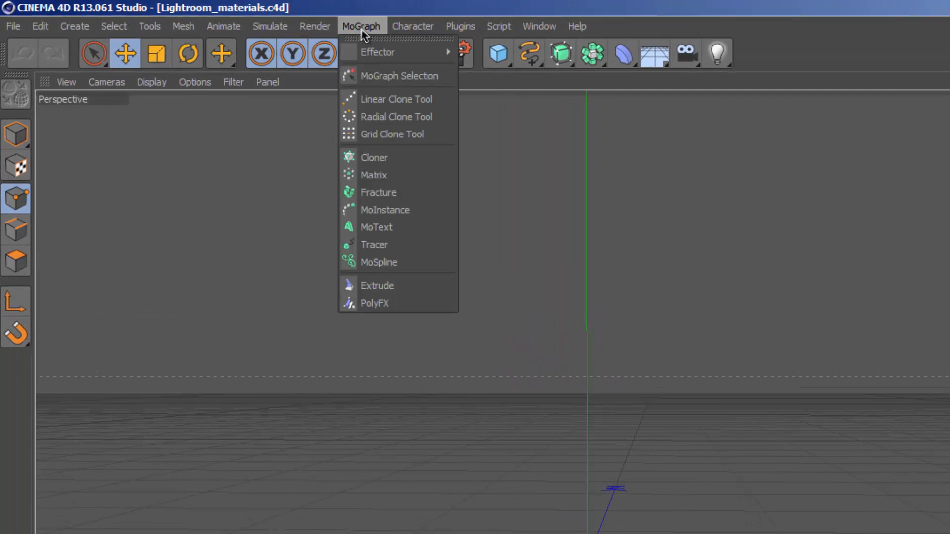
click(370, 227)
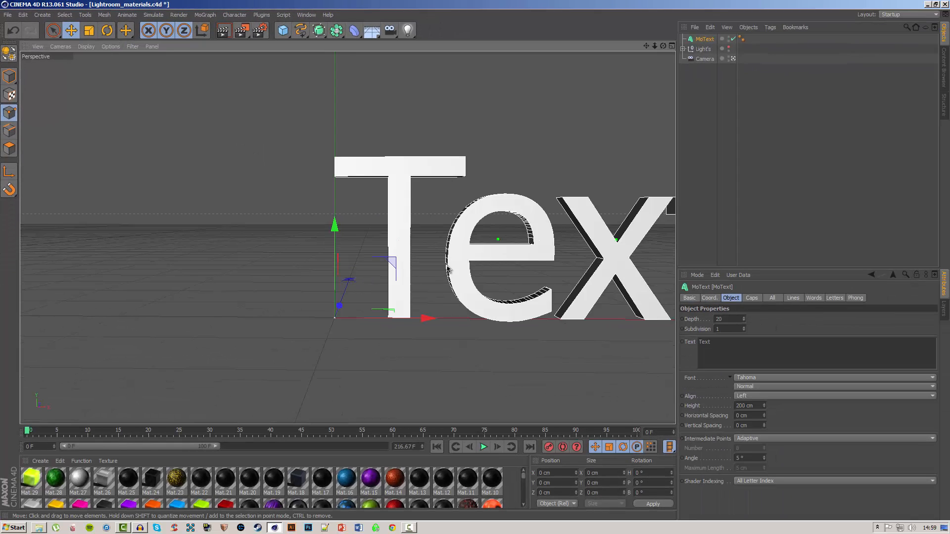
scroll(444, 272, down, 3)
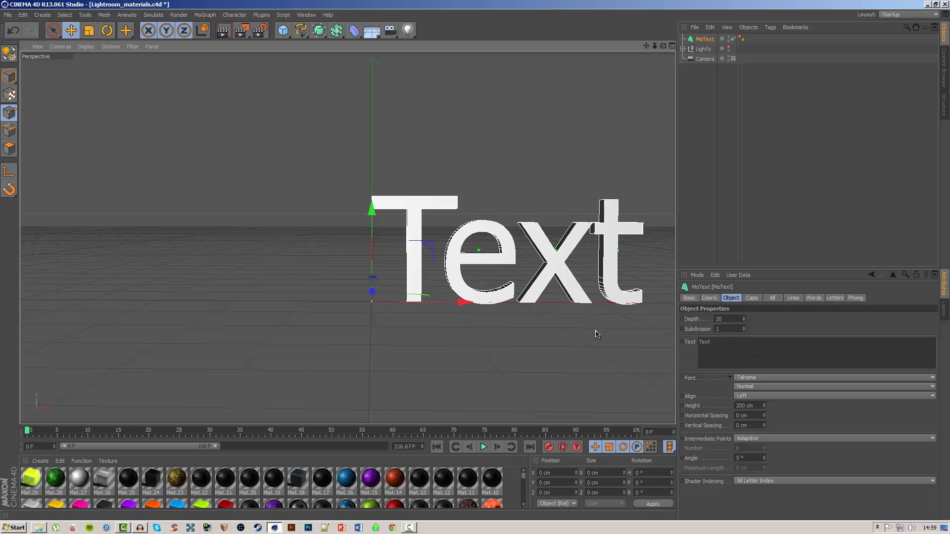
drag(723, 343, 697, 347)
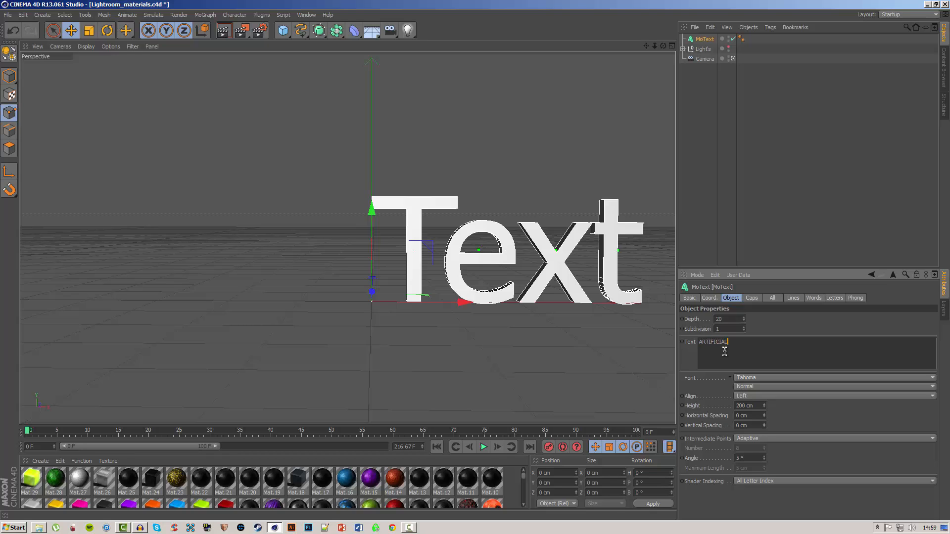
click(551, 329)
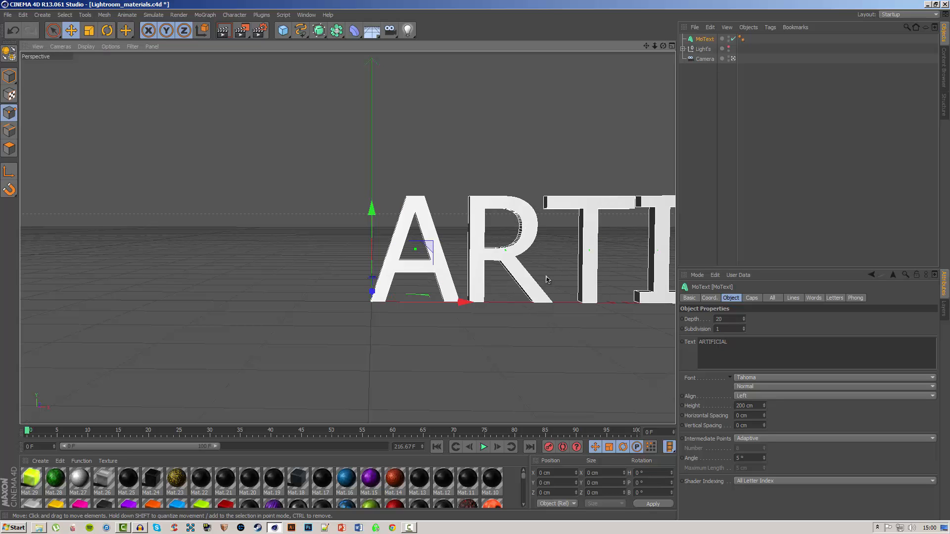
Move the ARTIFICIAL text in the negative X direction so the word is roughly centred on the world origin
drag(526, 285, 332, 254)
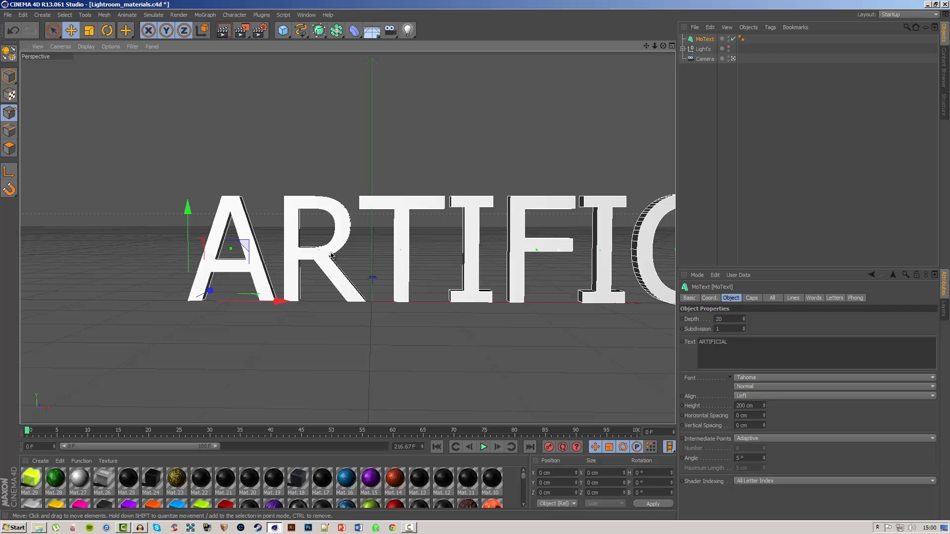
key(ctrl+z)
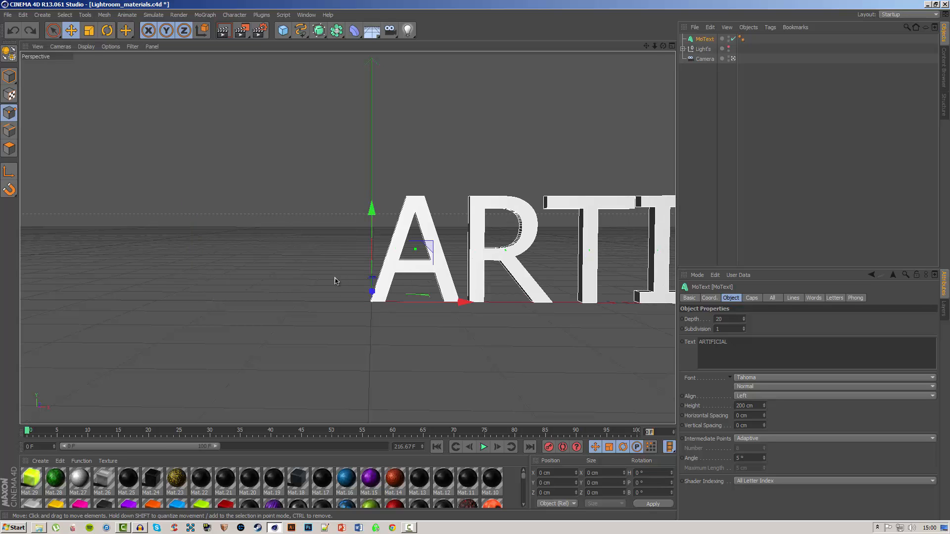
drag(484, 282, 174, 275)
scroll(284, 279, down, 3)
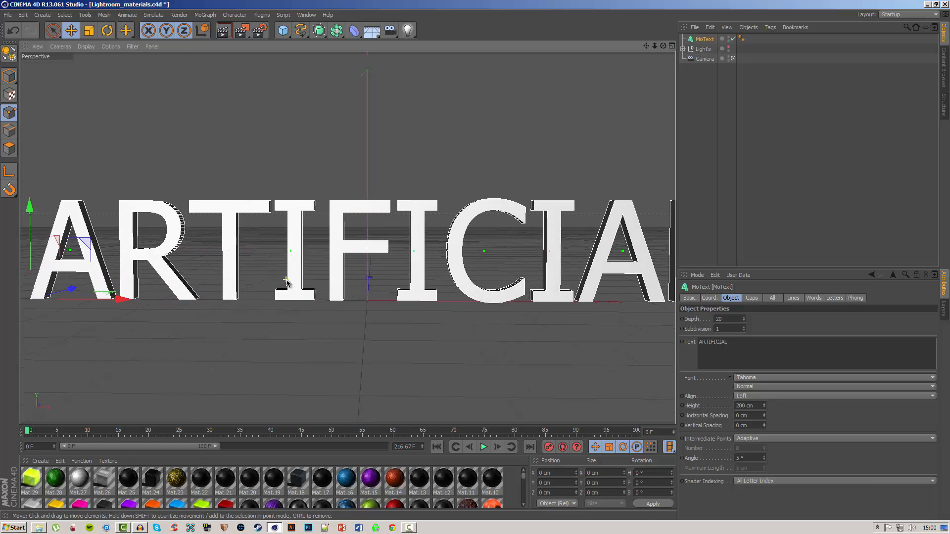
mouse_move(291, 270)
mouse_down()
mouse_move(301, 247)
mouse_move(308, 282)
mouse_move(292, 263)
mouse_move(325, 271)
mouse_move(309, 269)
mouse_up()
scroll(291, 285, up, 1)
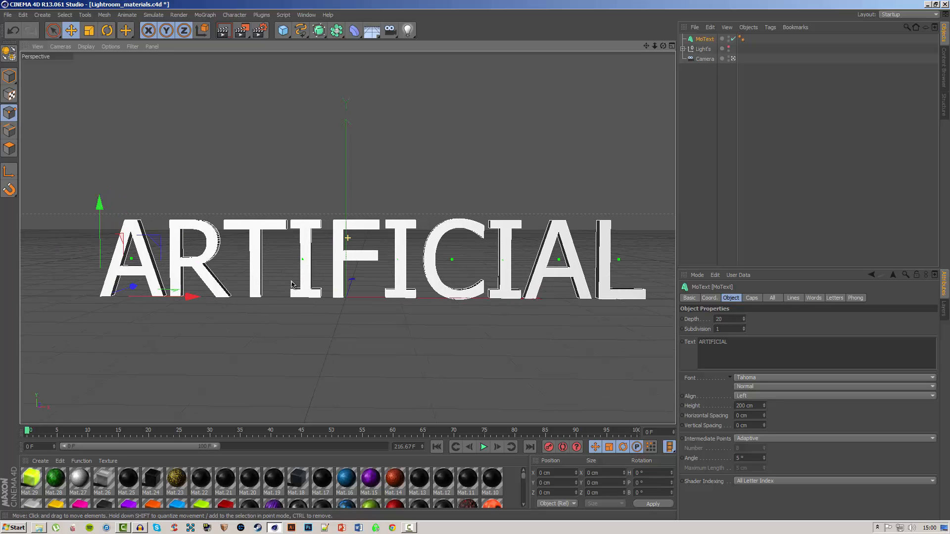
Change the font of the ARTIFICIAL text to EE-Cleaner
click(744, 344)
drag(736, 344, 689, 344)
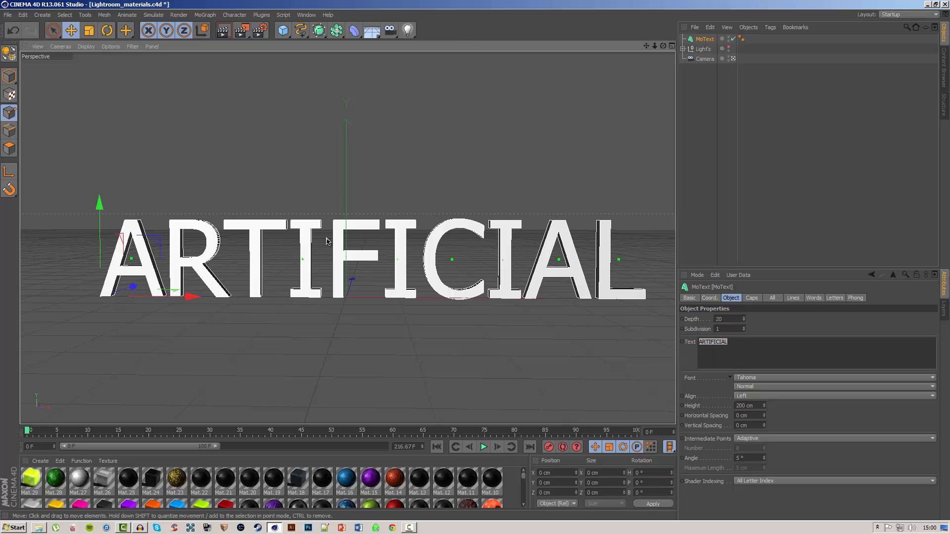
click(752, 380)
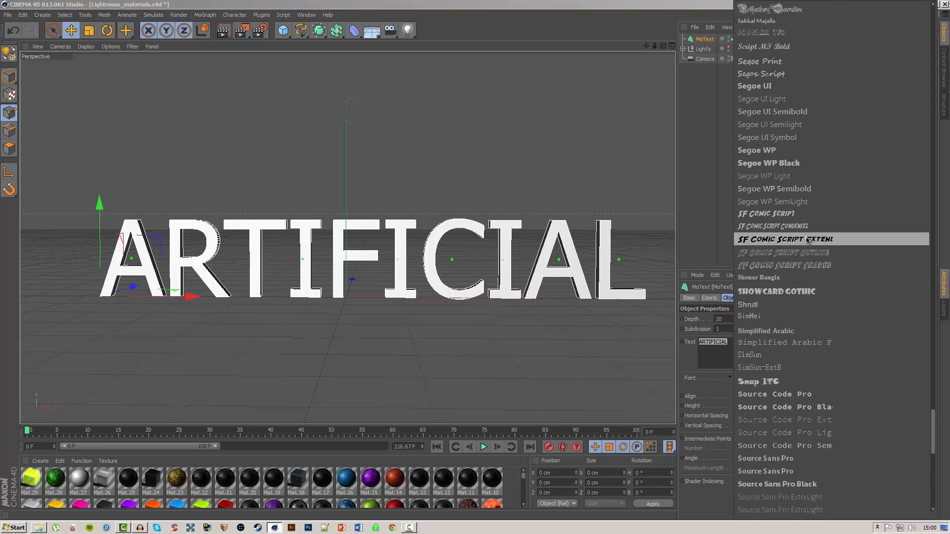
scroll(792, 241, up, 10)
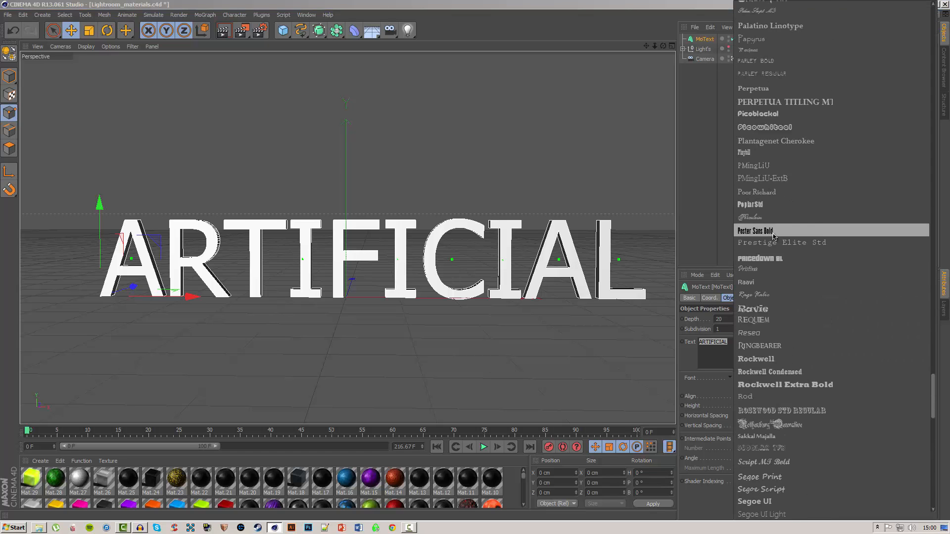
scroll(790, 232, up, 18)
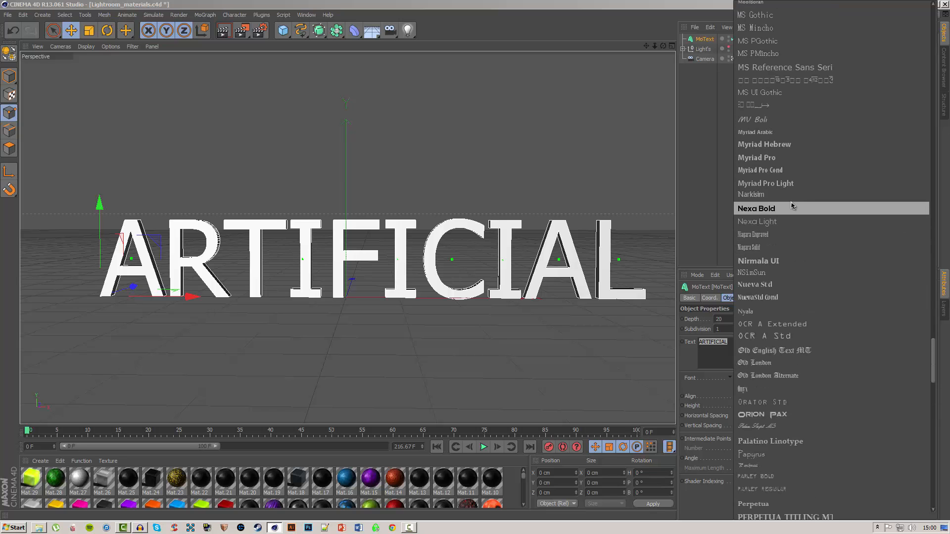
scroll(792, 203, up, 10)
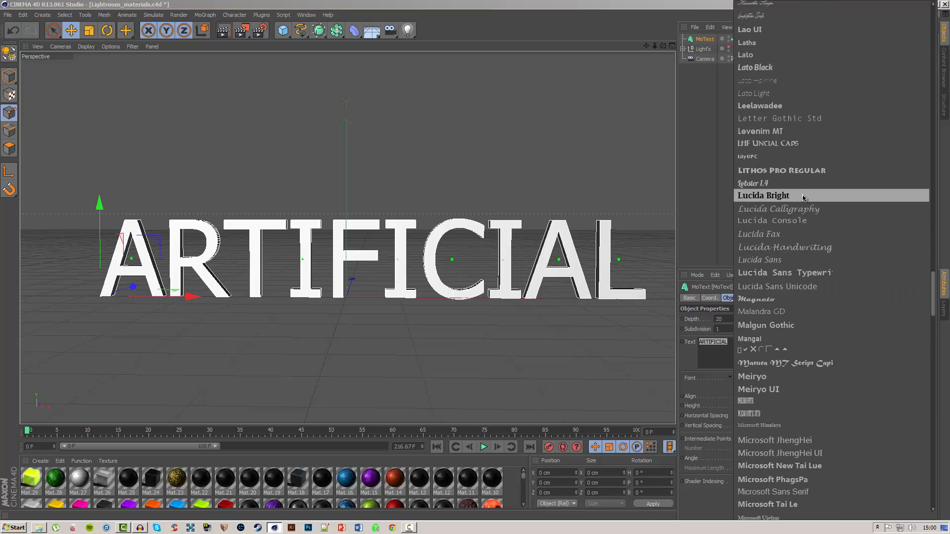
scroll(858, 168, up, 6)
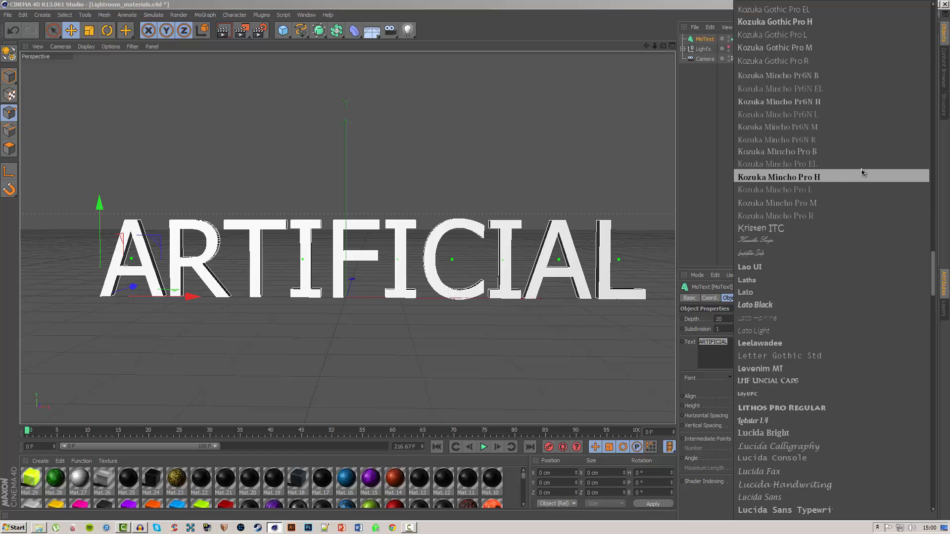
scroll(859, 166, up, 6)
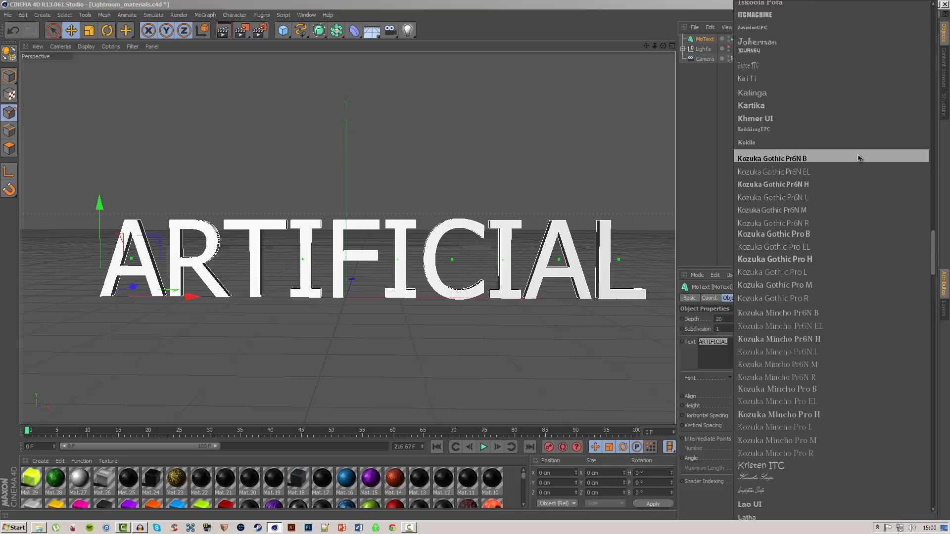
scroll(858, 157, up, 8)
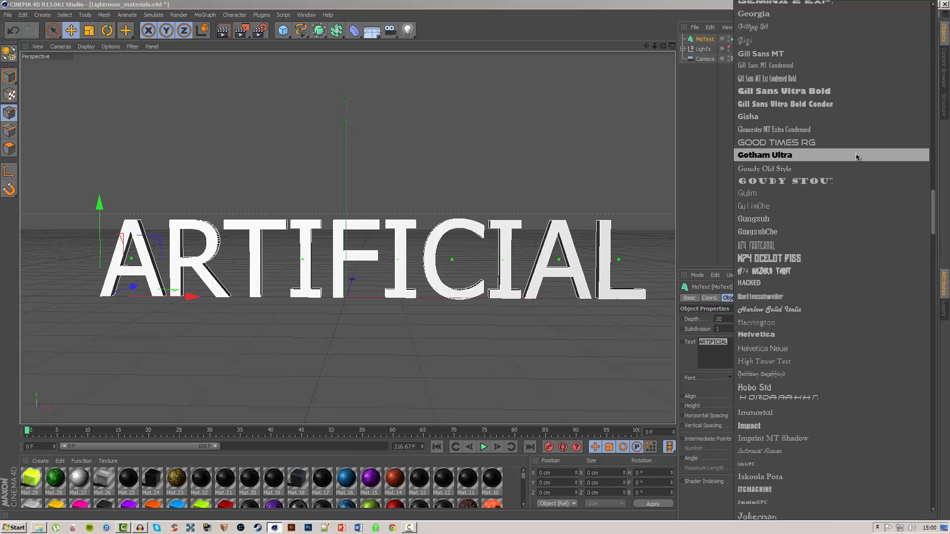
scroll(861, 156, up, 5)
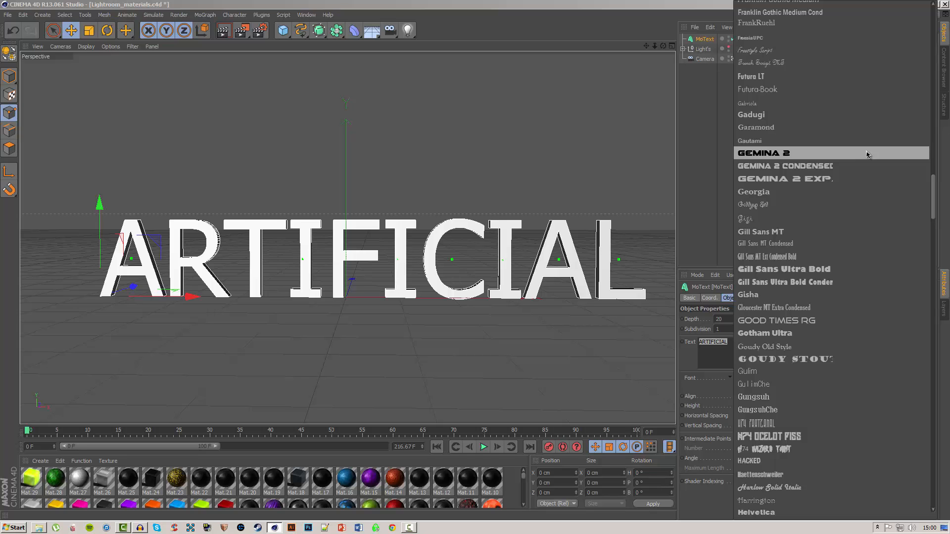
scroll(866, 154, up, 5)
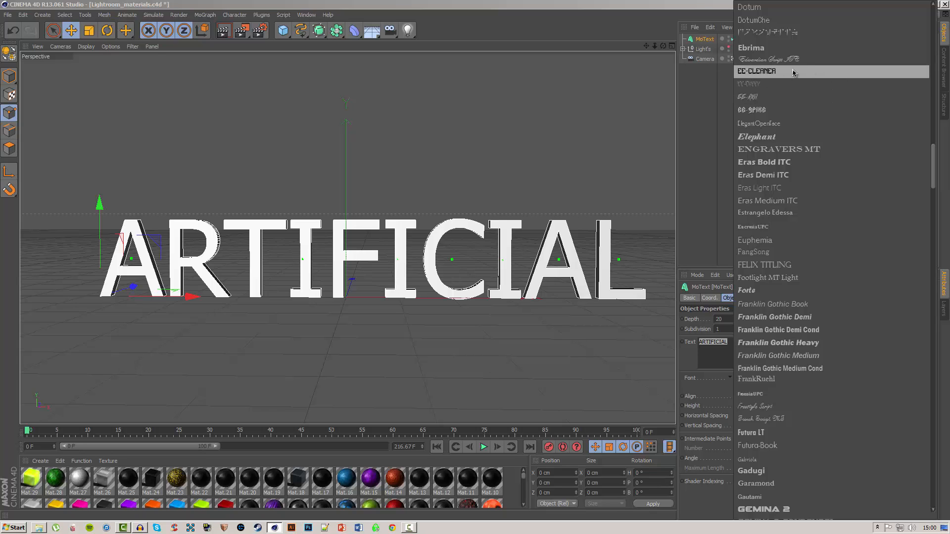
click(764, 74)
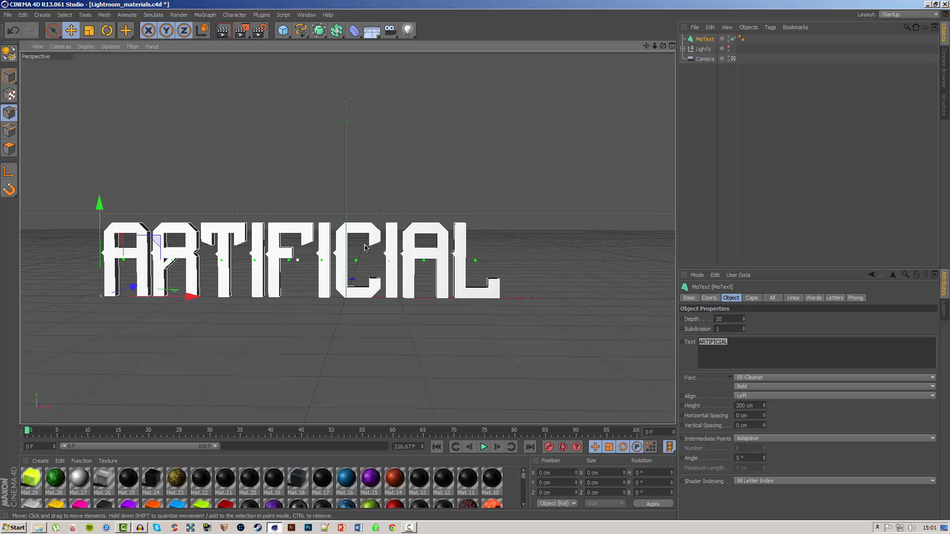
Move the text in the positive X direction to recentre it on the origin, and deselect it
drag(307, 279, 372, 280)
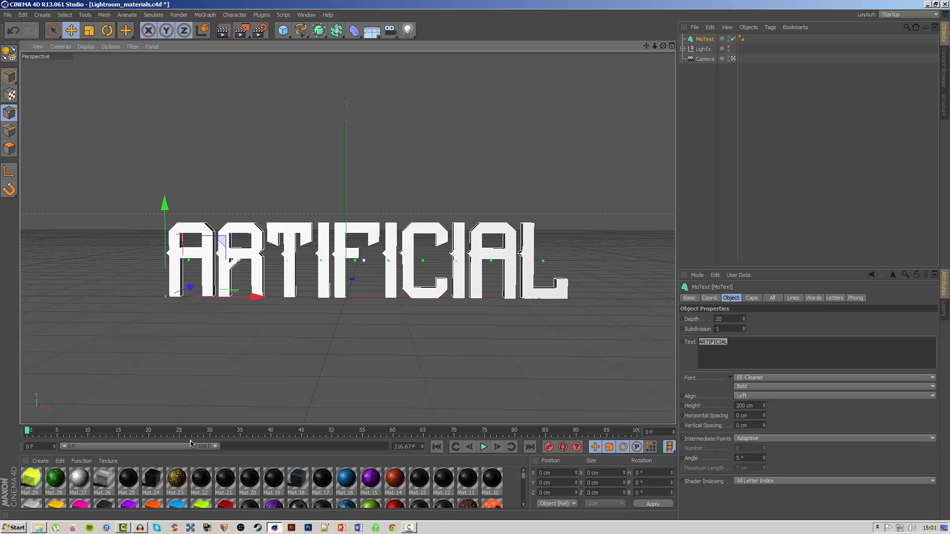
click(699, 176)
click(387, 285)
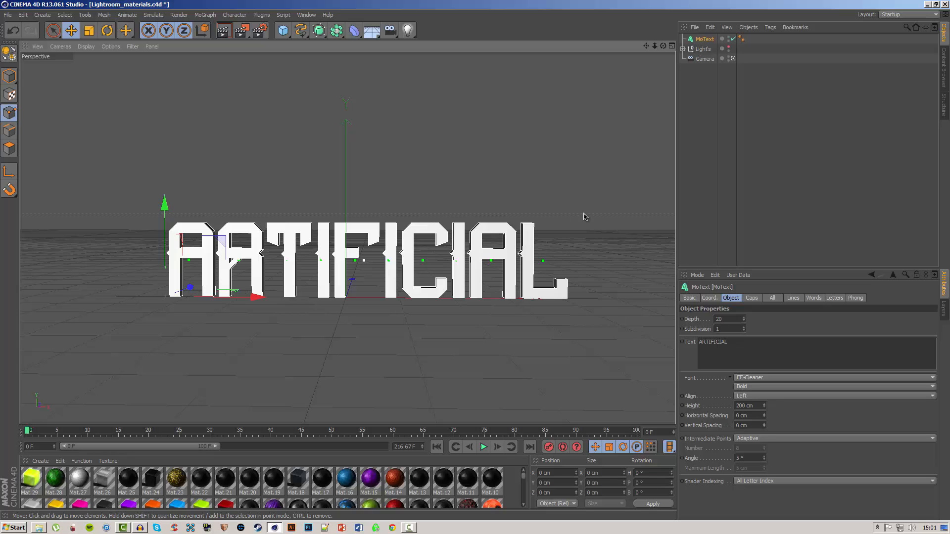
click(771, 179)
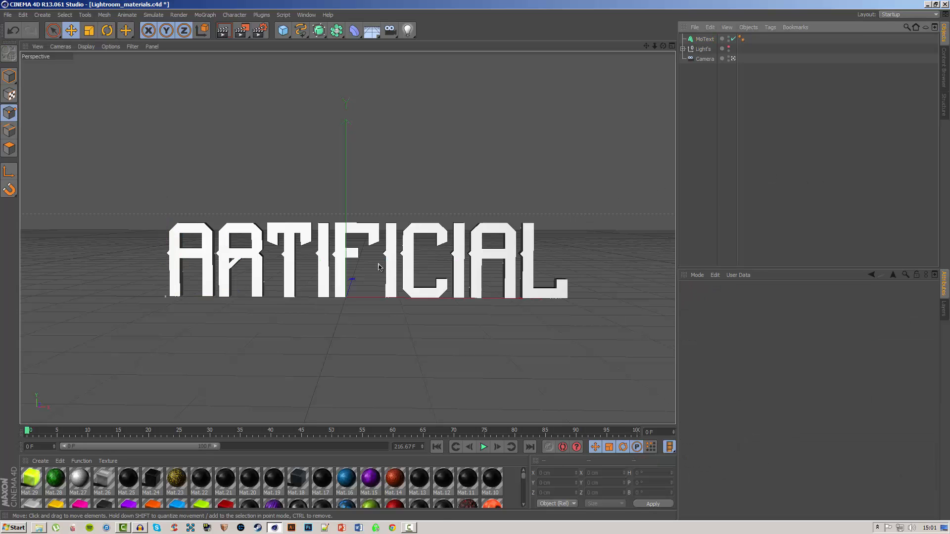
Set the MoText's horizontal spacing to 3 cm and its depth to 60
click(235, 264)
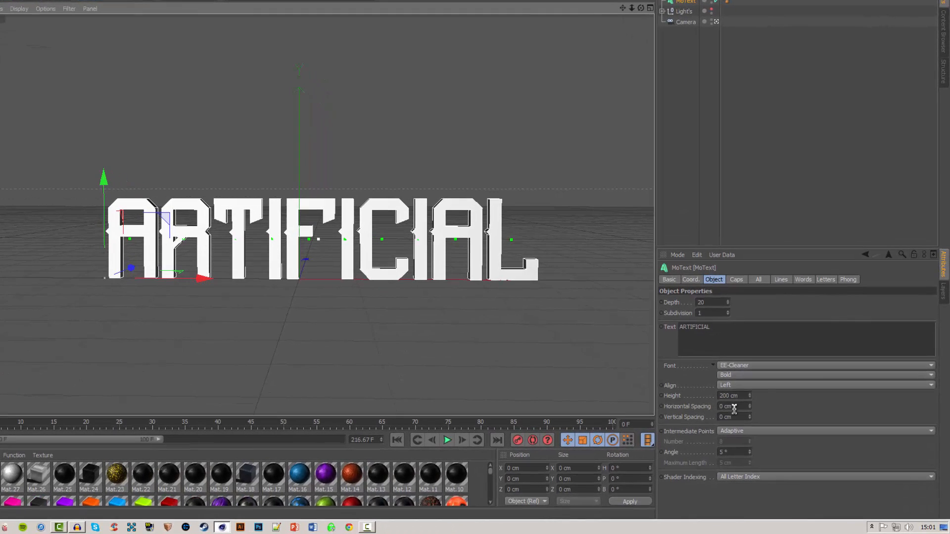
mouse_move(749, 406)
mouse_down()
mouse_move(772, 399)
mouse_move(752, 411)
mouse_up()
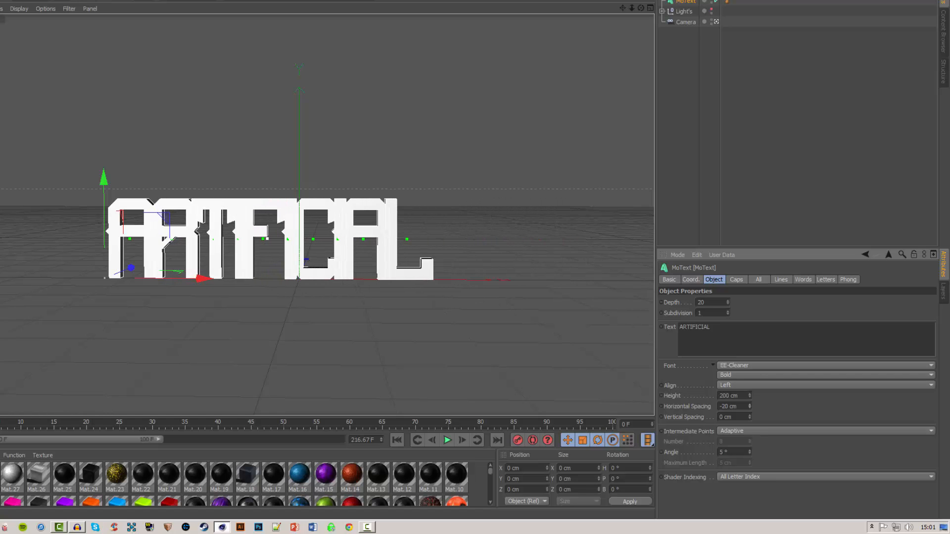
drag(750, 407, 754, 399)
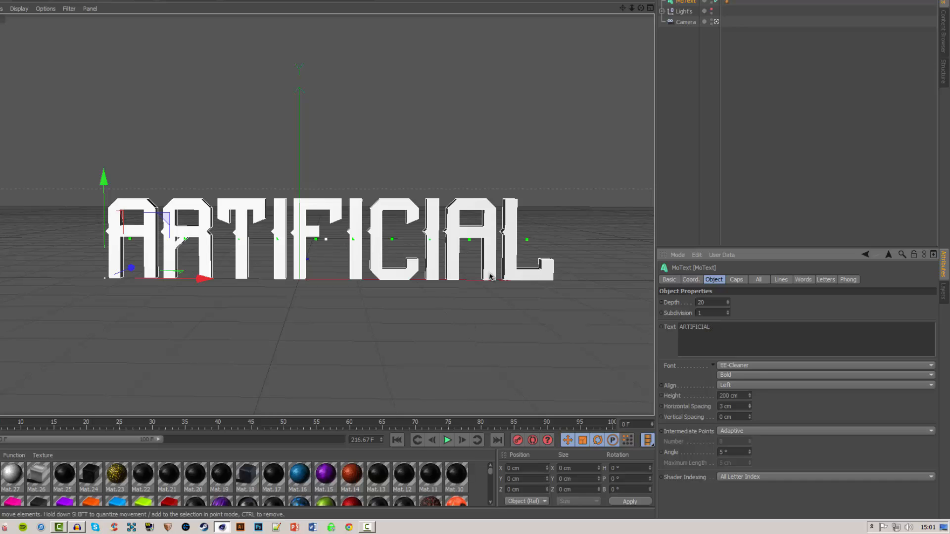
click(727, 303)
drag(727, 304, 728, 280)
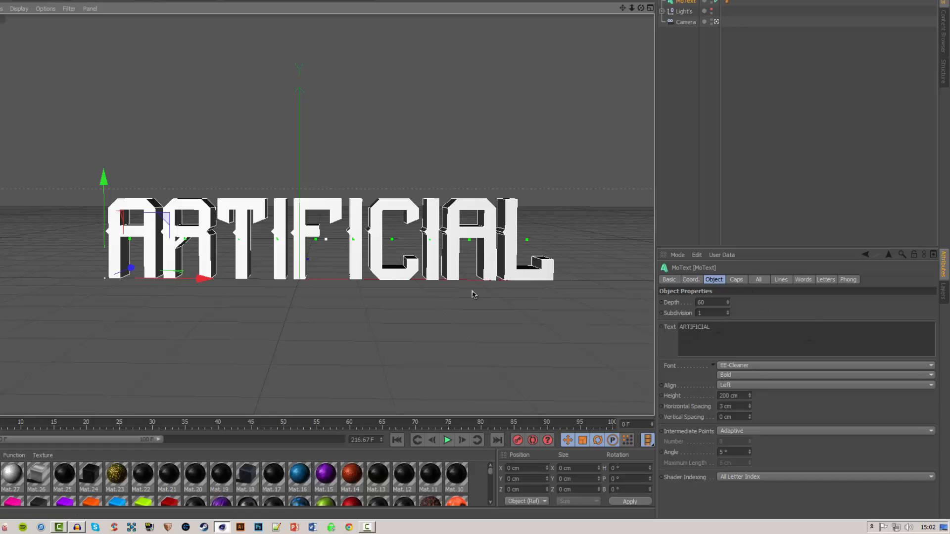
Set both the start and end caps of the ARTIFICIAL MoText to Fillet Cap
click(736, 280)
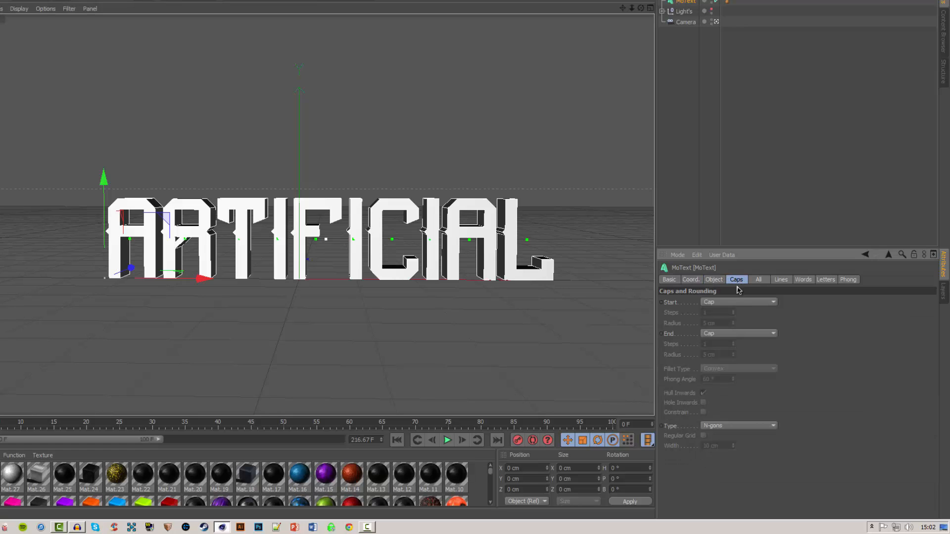
click(725, 303)
click(721, 345)
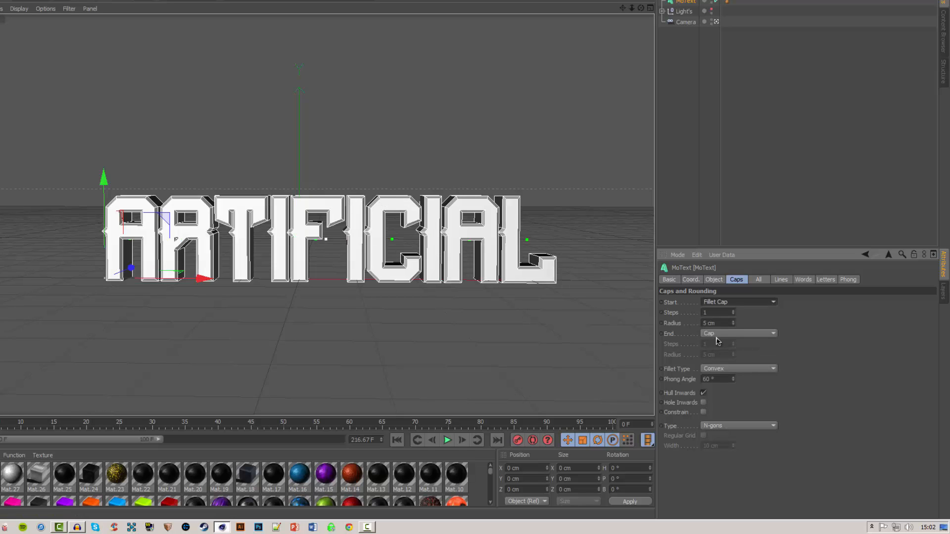
click(761, 334)
click(724, 377)
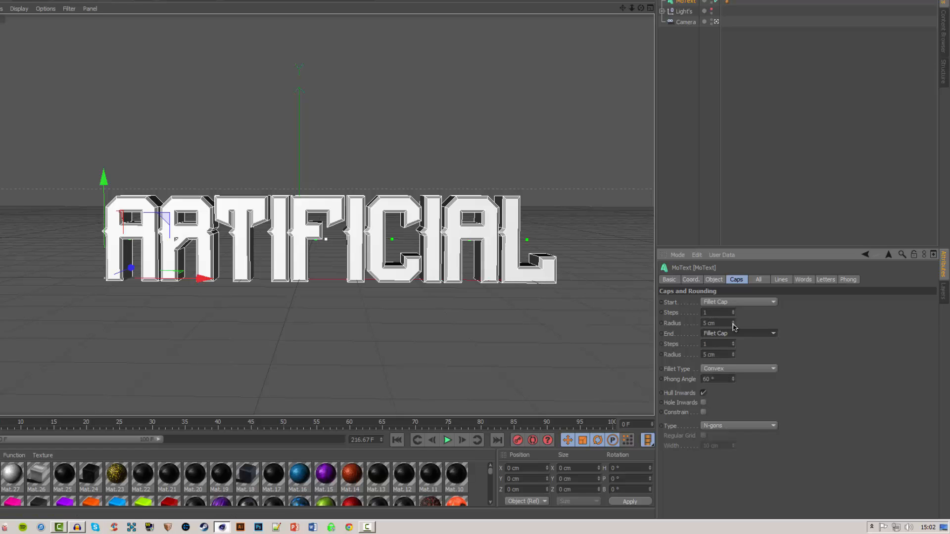
Reduce the fillet radius of both the start and end caps to 1 cm and deselect the text
drag(733, 325, 733, 351)
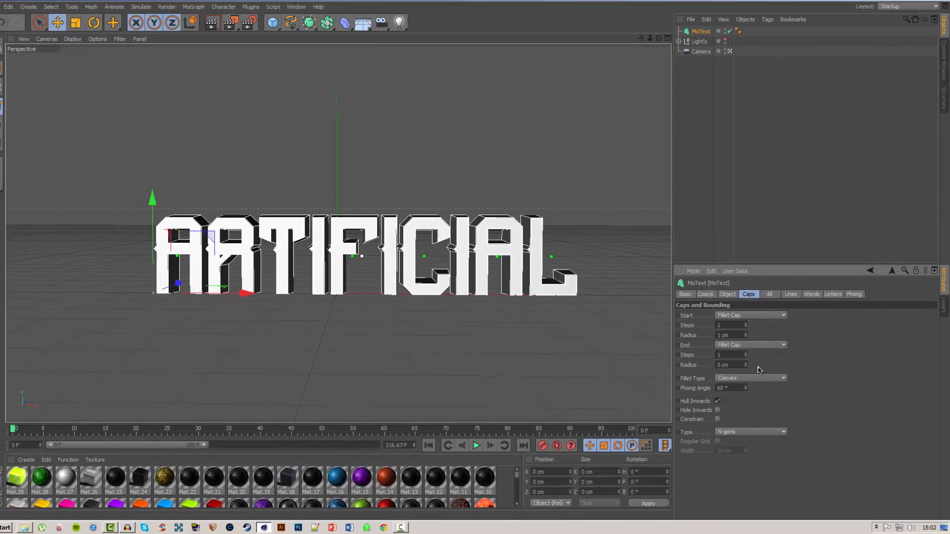
drag(733, 354, 734, 372)
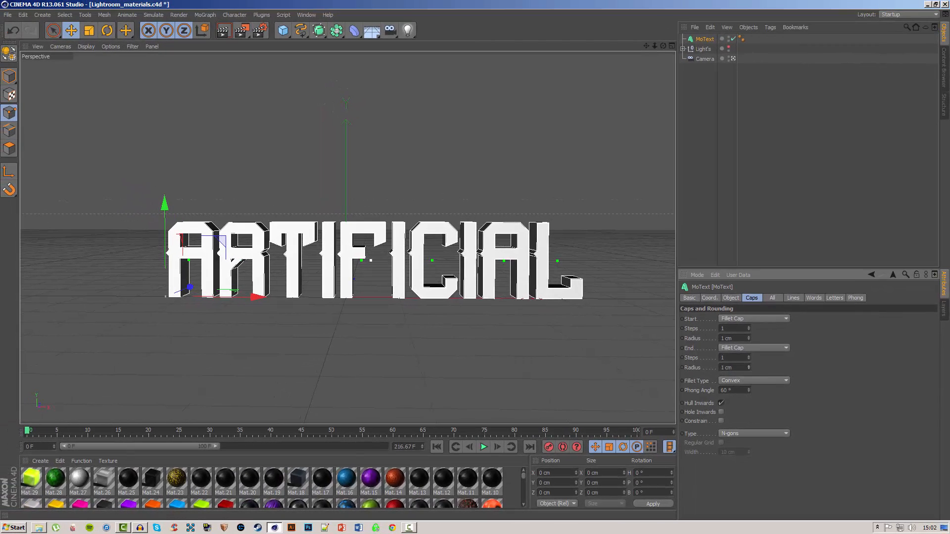
click(742, 154)
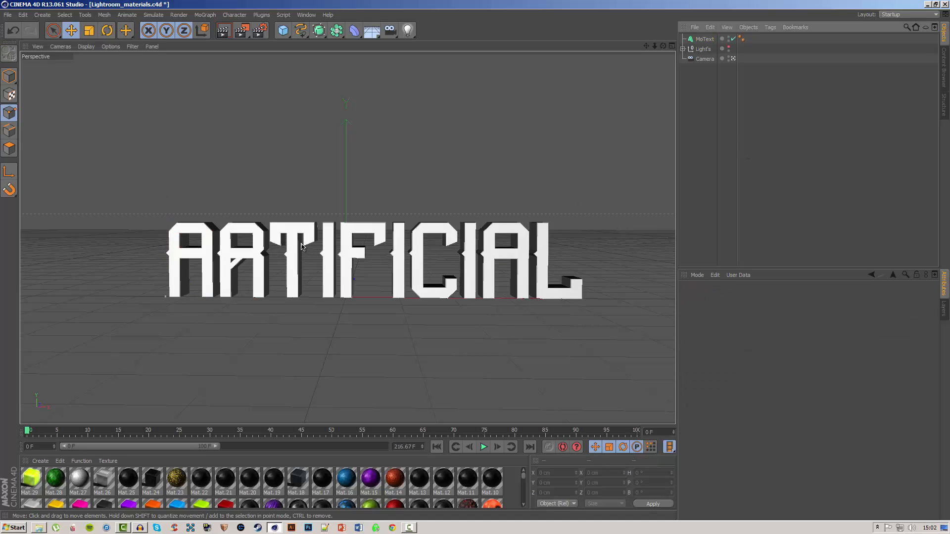
scroll(307, 251, up, 5)
scroll(339, 251, down, 3)
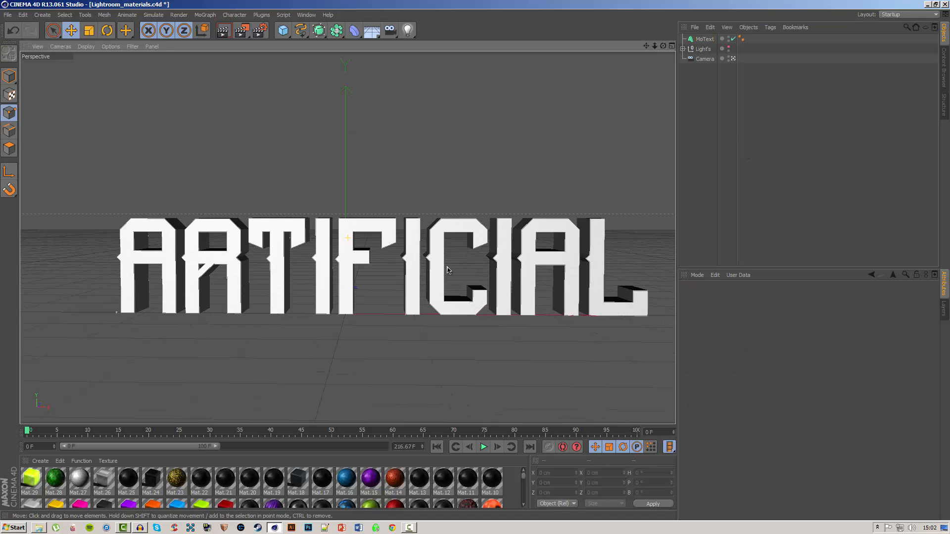
Try a larger start-cap fillet radius on the MoText, restore it to 1 cm and deselect the text
click(705, 39)
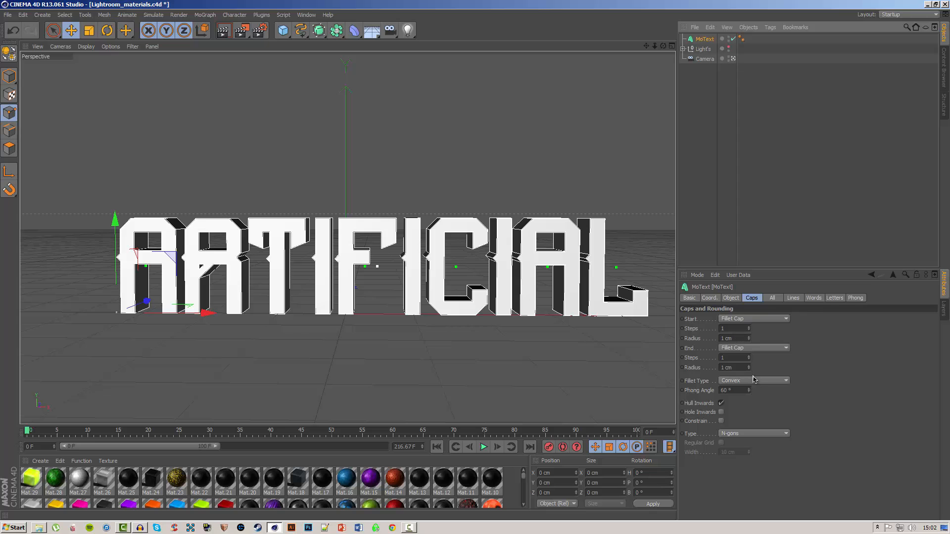
drag(748, 339, 749, 334)
click(761, 251)
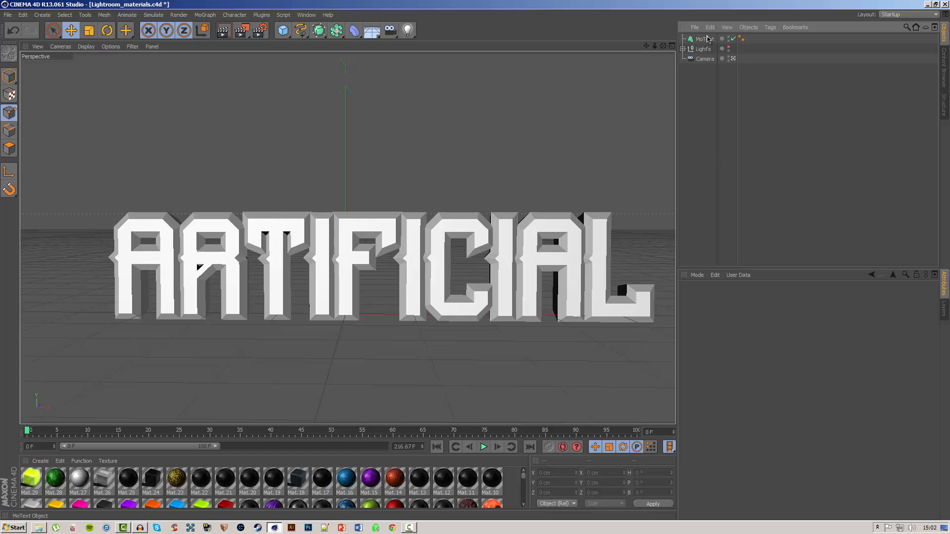
click(704, 38)
drag(748, 339, 748, 343)
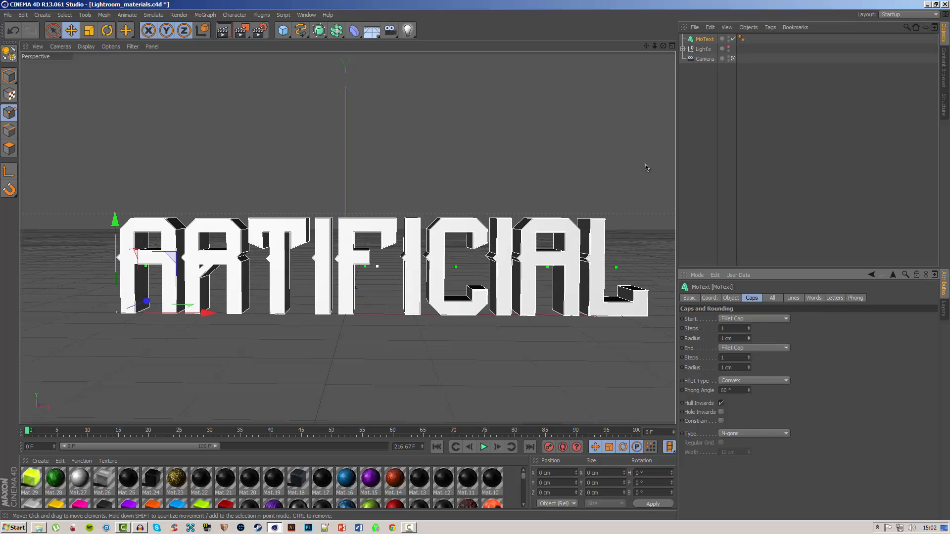
click(796, 166)
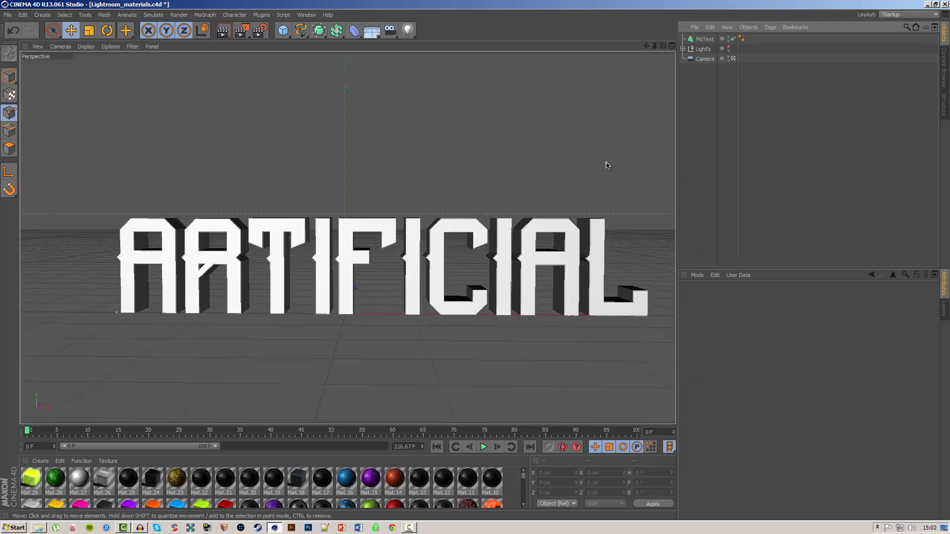
Add a MoGraph Random effector to the ARTIFICIAL MoText
click(420, 281)
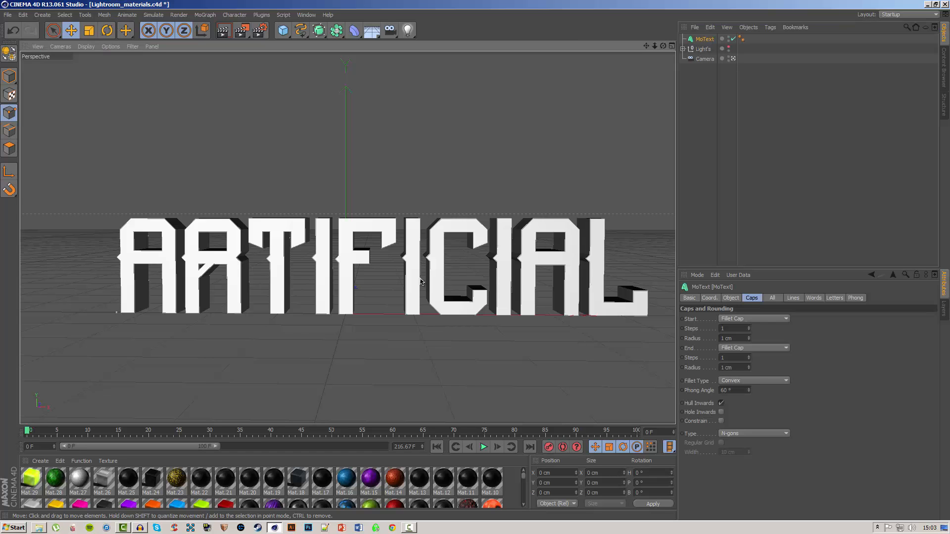
click(704, 40)
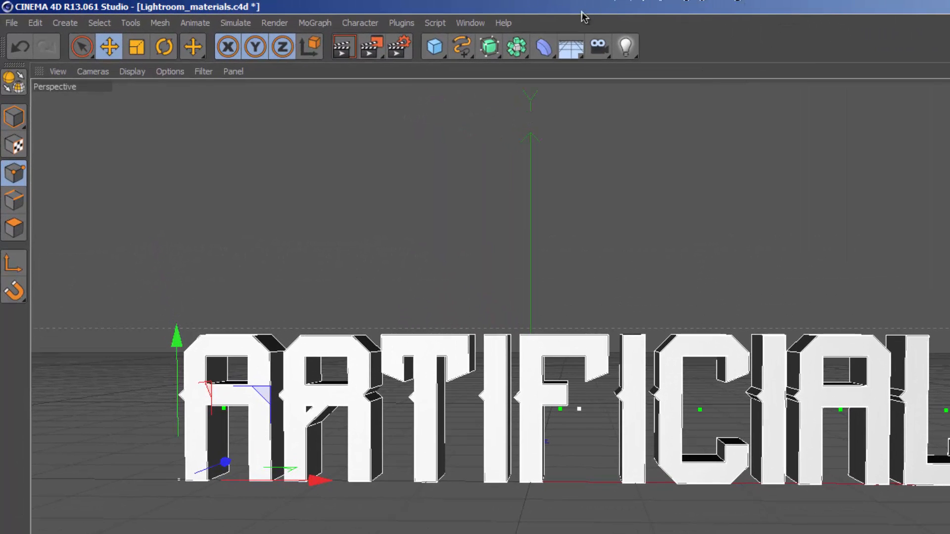
click(321, 22)
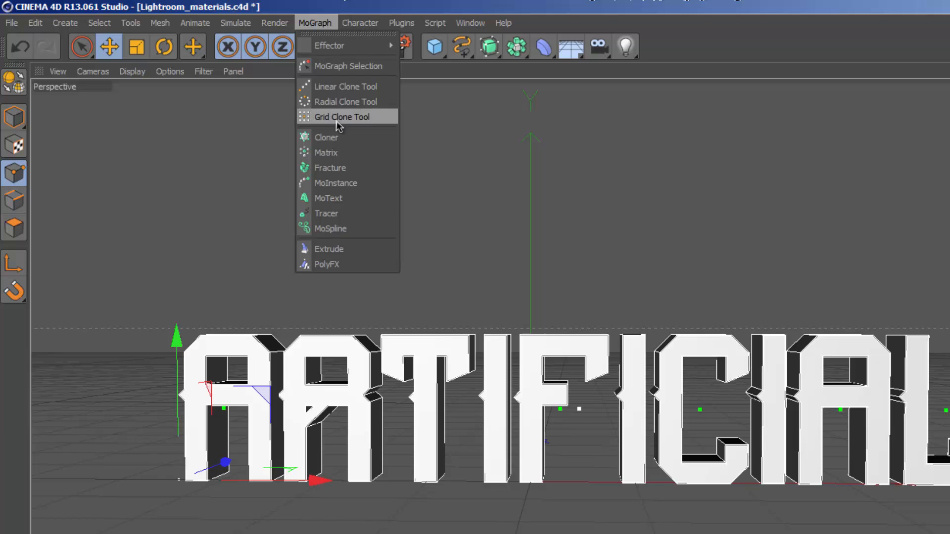
mouse_move(342, 47)
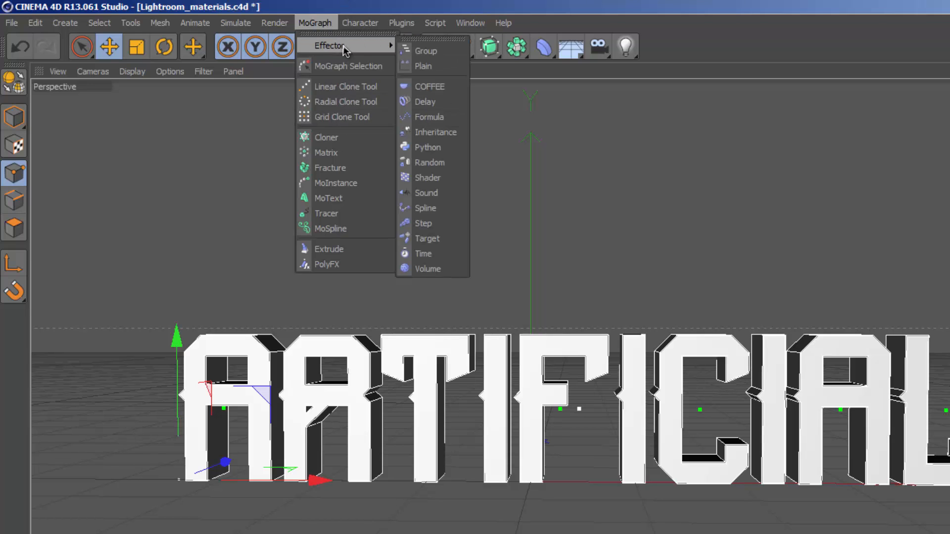
click(432, 164)
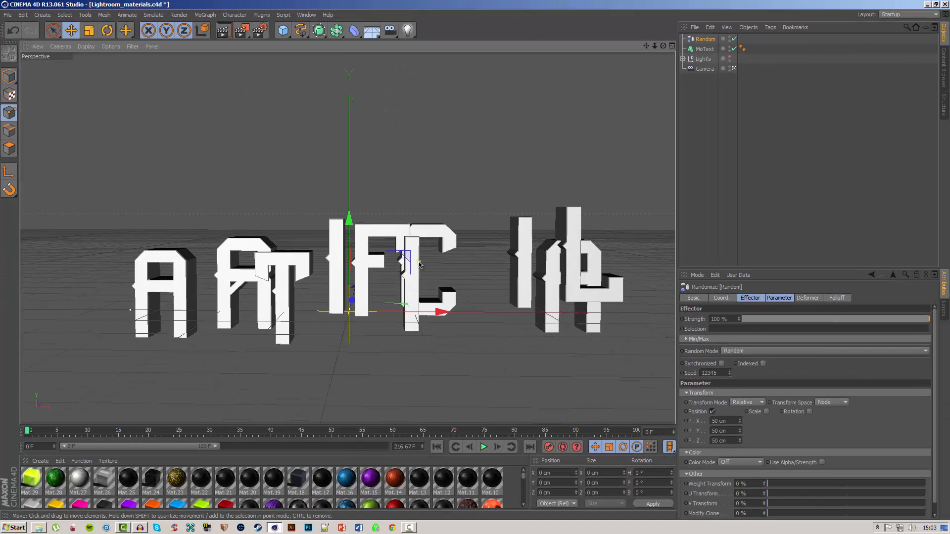
scroll(422, 266, up, 1)
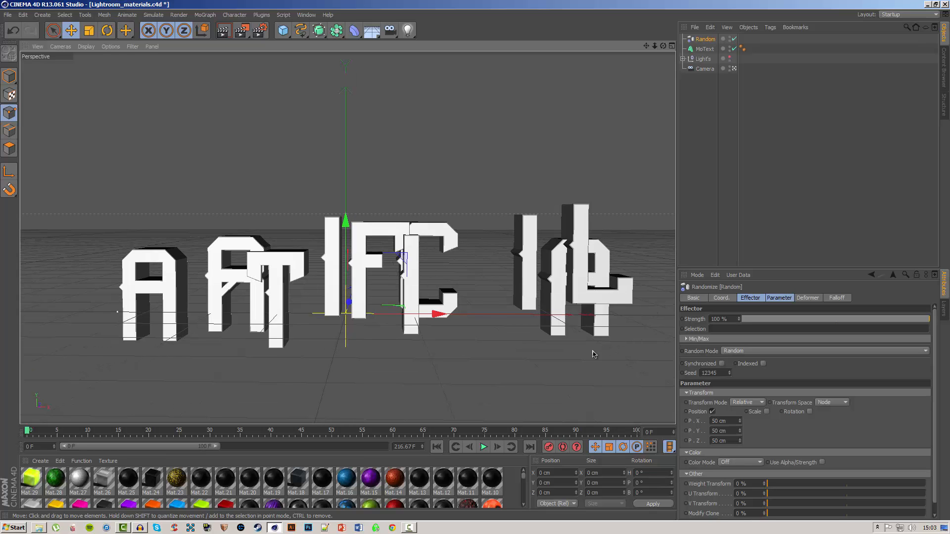
scroll(561, 355, down, 1)
scroll(542, 356, up, 2)
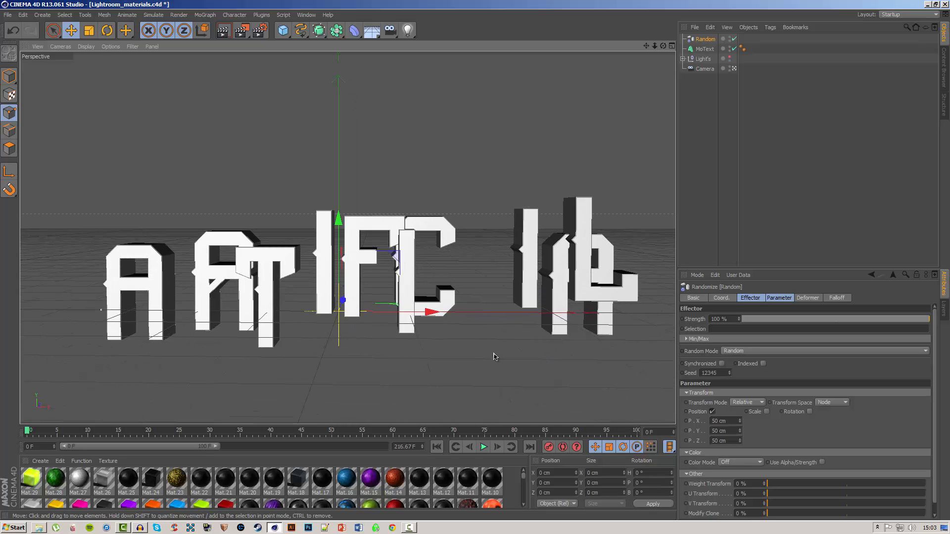
ctrl+drag(492, 353, 488, 333)
key(ctrl+z)
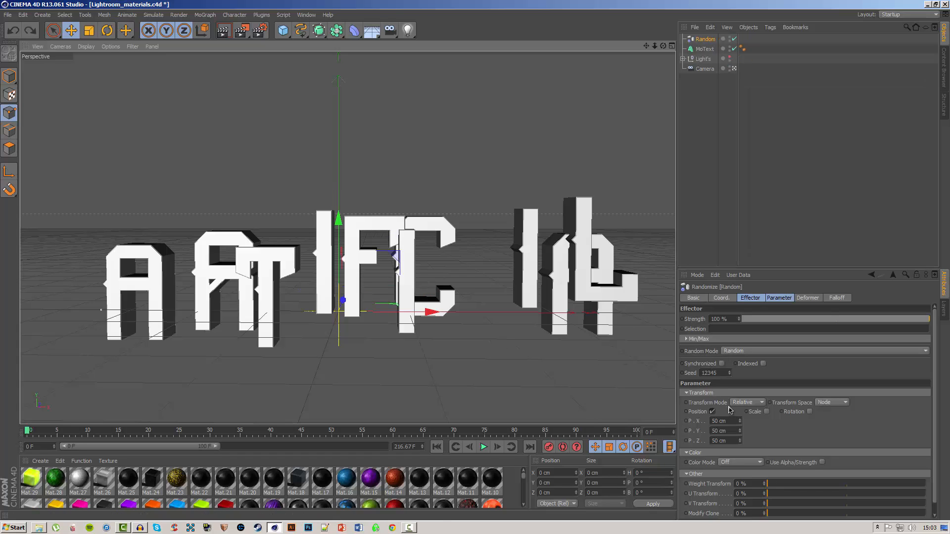
Look through the Random effector's parameter, coordinate, basic and effector settings
click(773, 299)
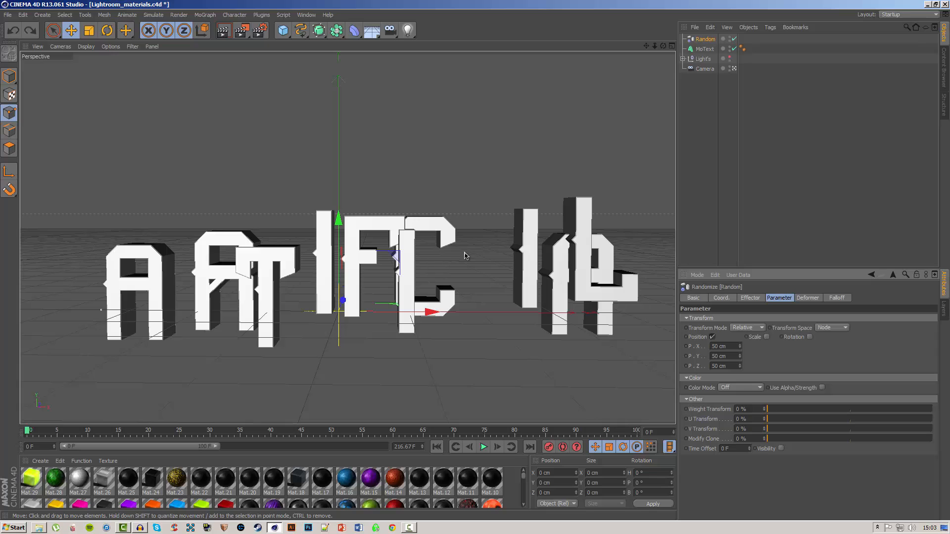
click(748, 298)
click(729, 299)
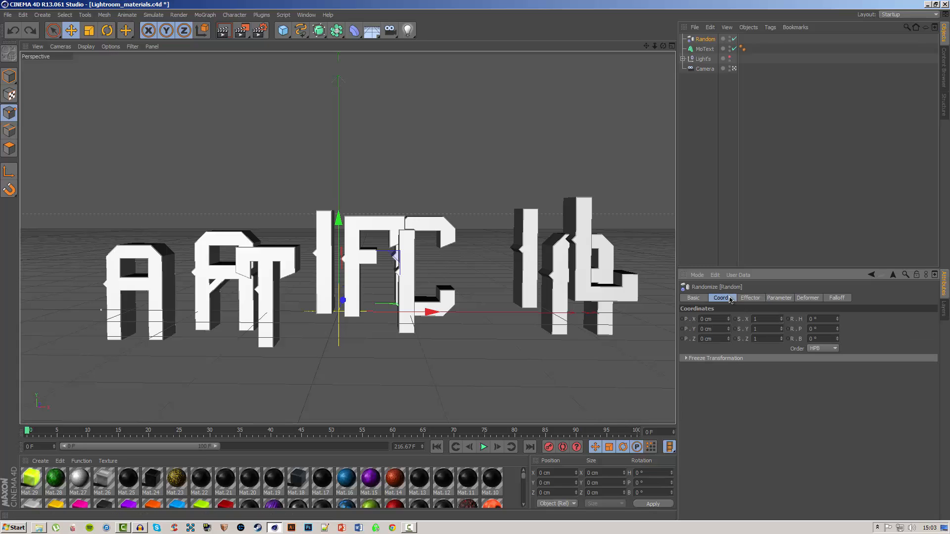
click(692, 298)
click(751, 298)
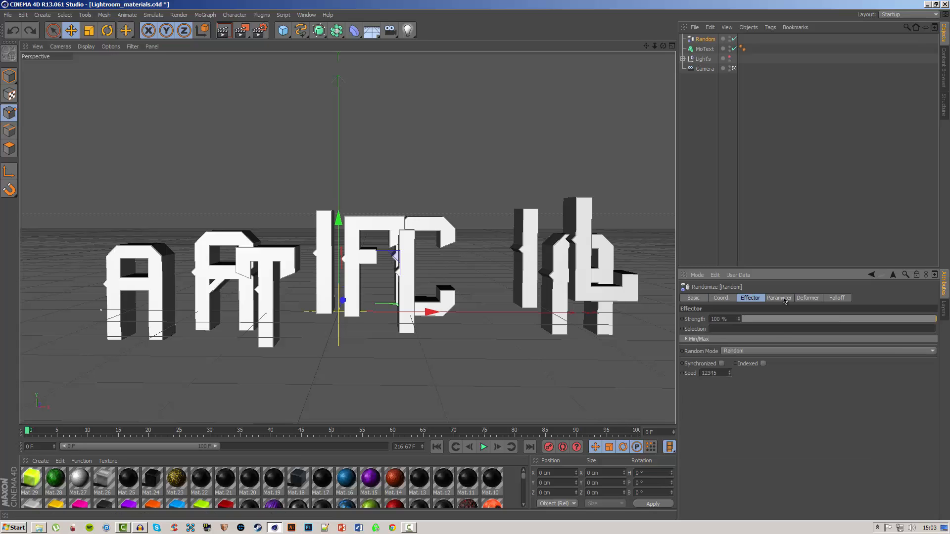
click(771, 298)
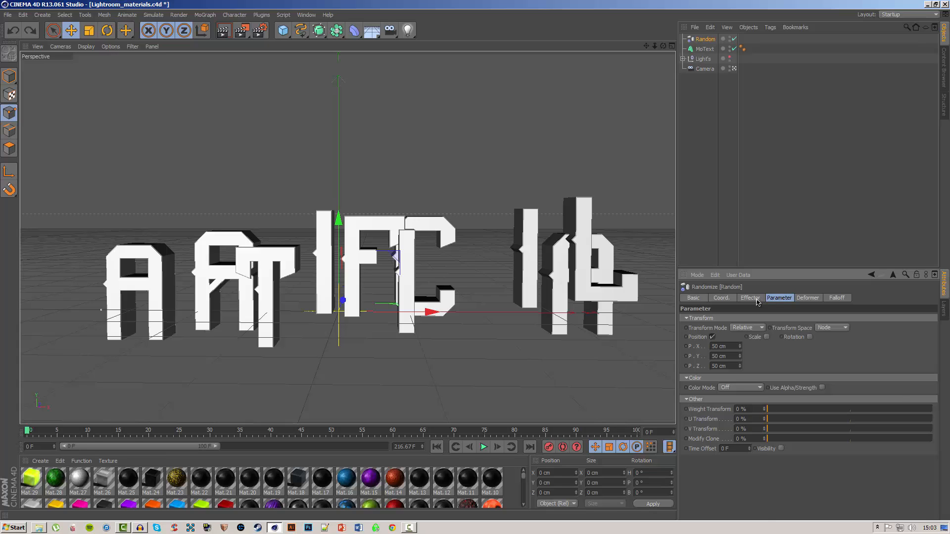
click(757, 299)
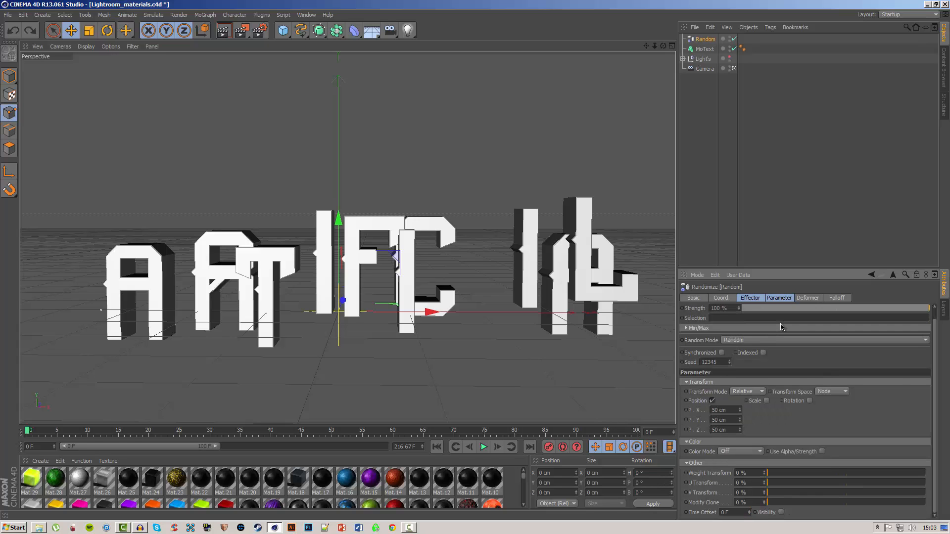
Enable rotation on the Random effector and set its X, Y and Z position offsets to 0 cm
click(777, 299)
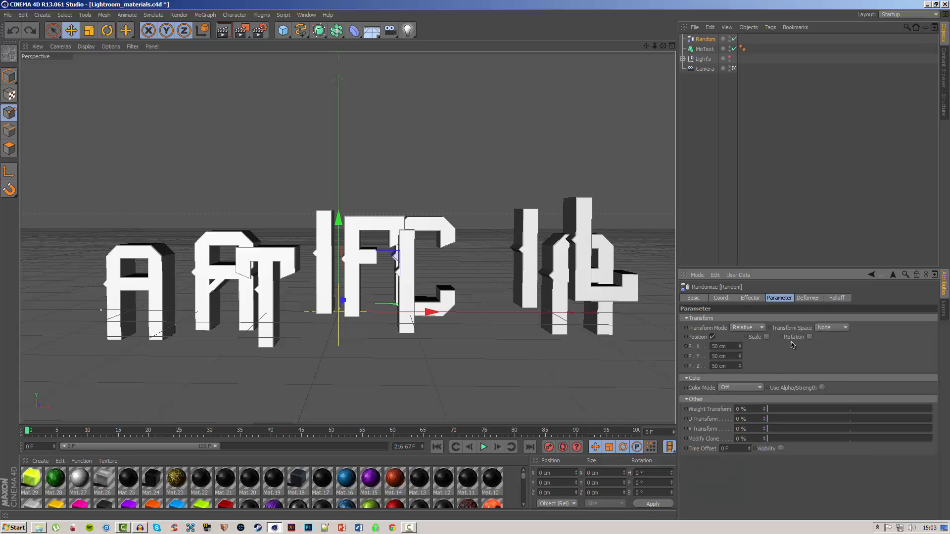
click(810, 338)
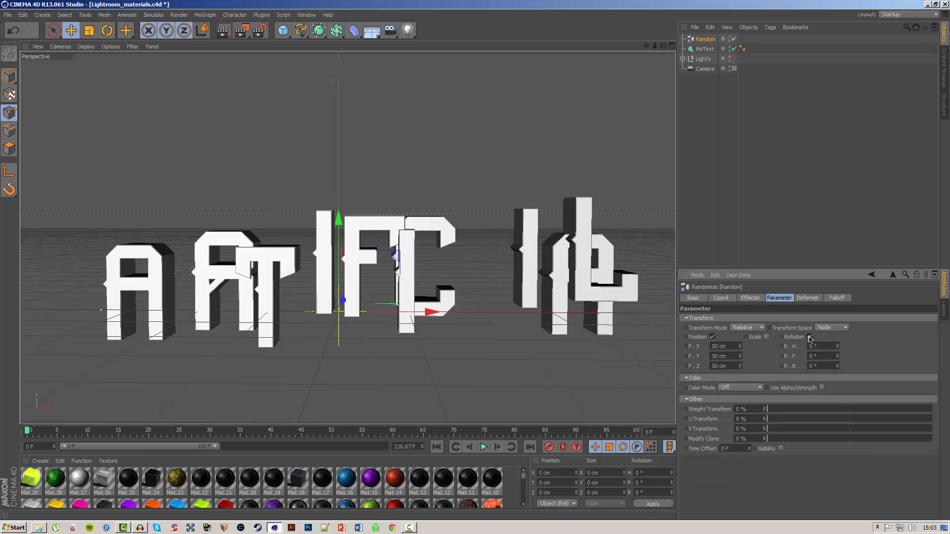
click(731, 346)
text(0)
key(Tab)
text(0)
key(Tab)
text(0)
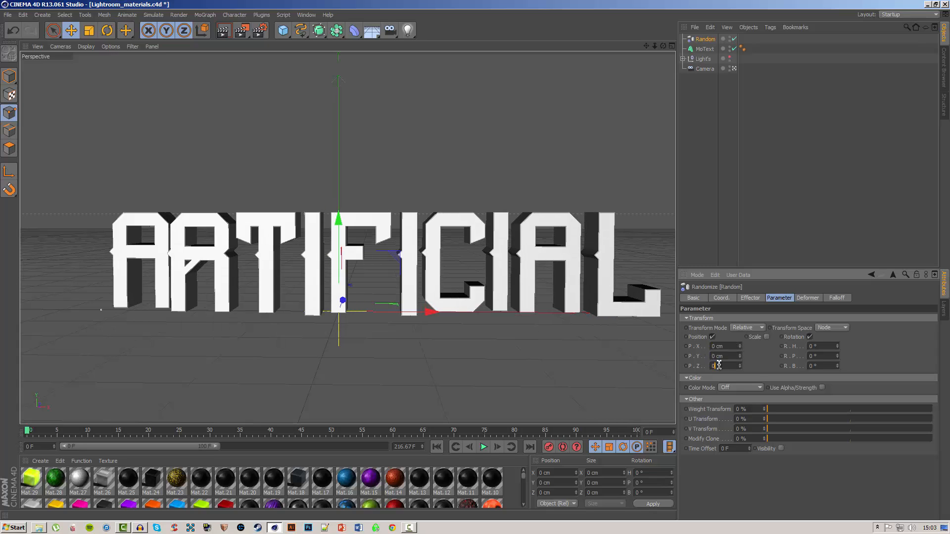
key(Return)
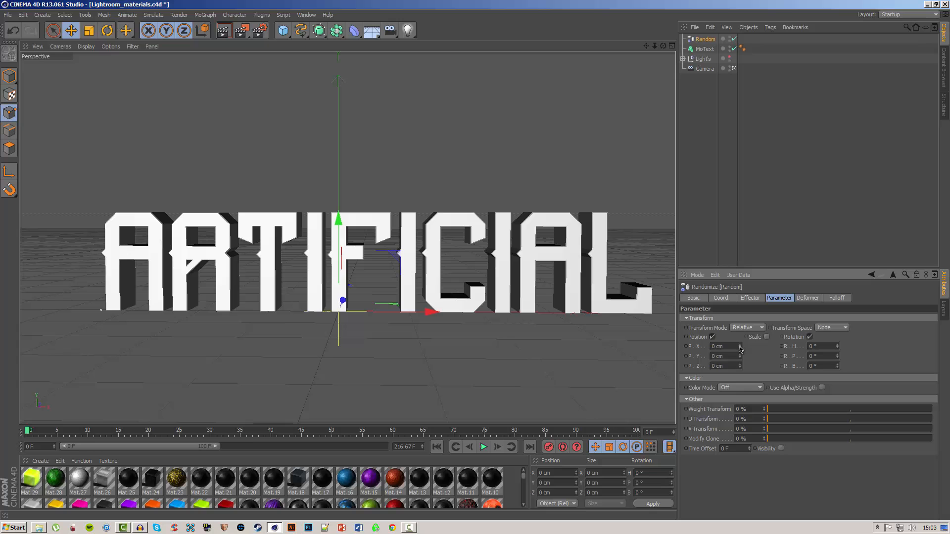
Set the Random effector's position to Y 4 cm and Z -2 cm, its rotation to H -7°, P -2° and B 2°, and deselect it
mouse_move(739, 346)
mouse_down()
mouse_move(739, 327)
mouse_move(739, 346)
mouse_up()
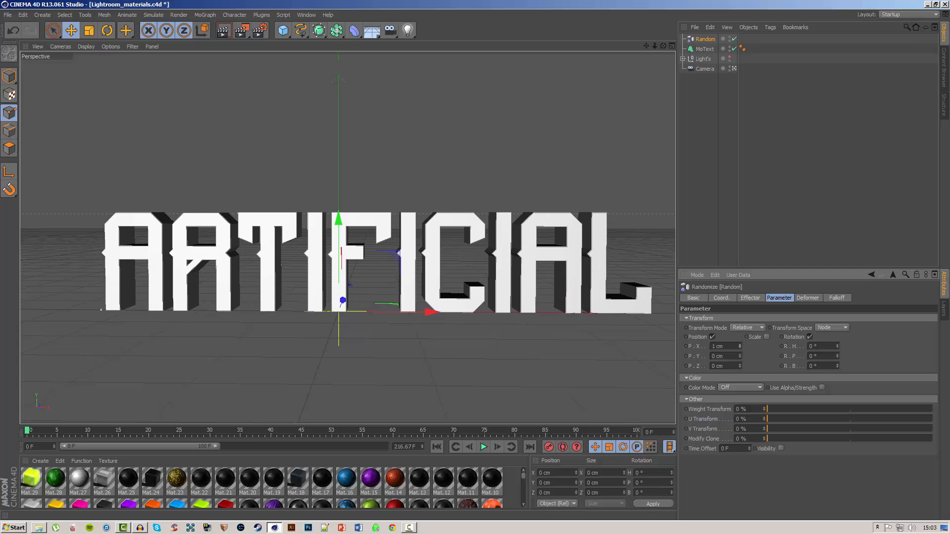
scroll(730, 346, down, 1)
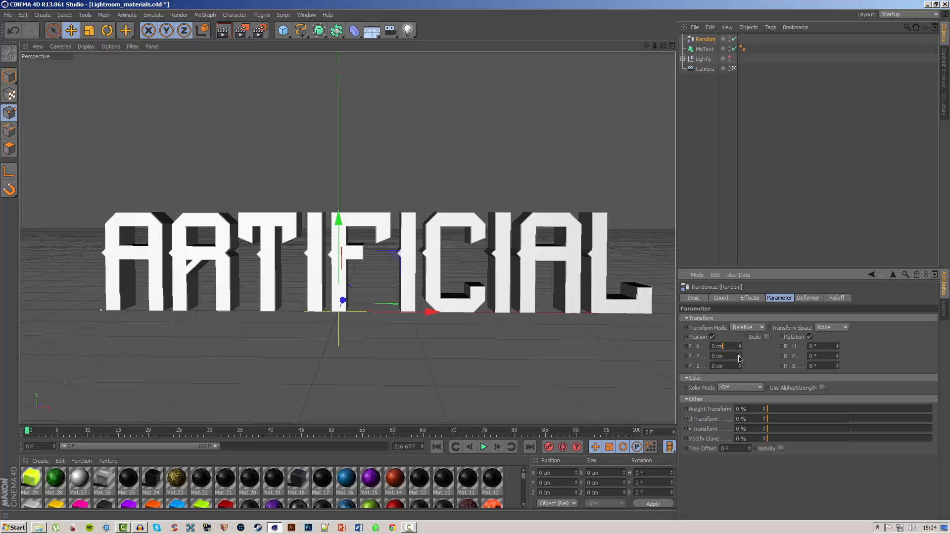
drag(739, 356, 740, 366)
drag(837, 347, 837, 366)
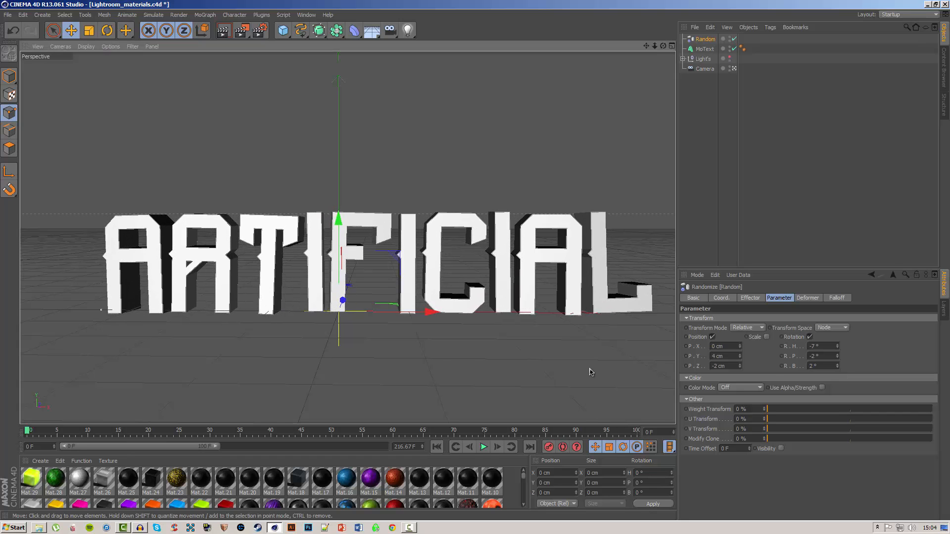
click(714, 238)
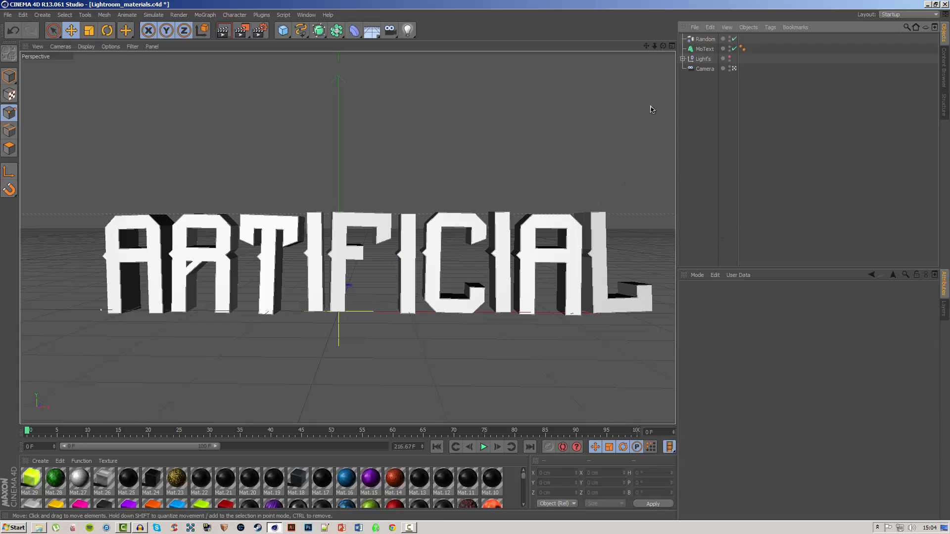
Duplicate the ARTIFICIAL MoText object in the scene
click(701, 51)
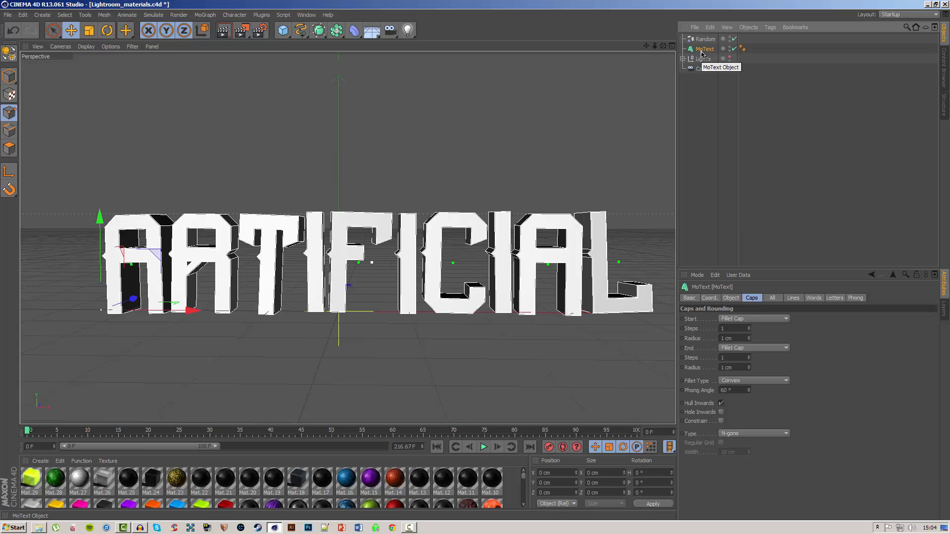
key(ctrl+c)
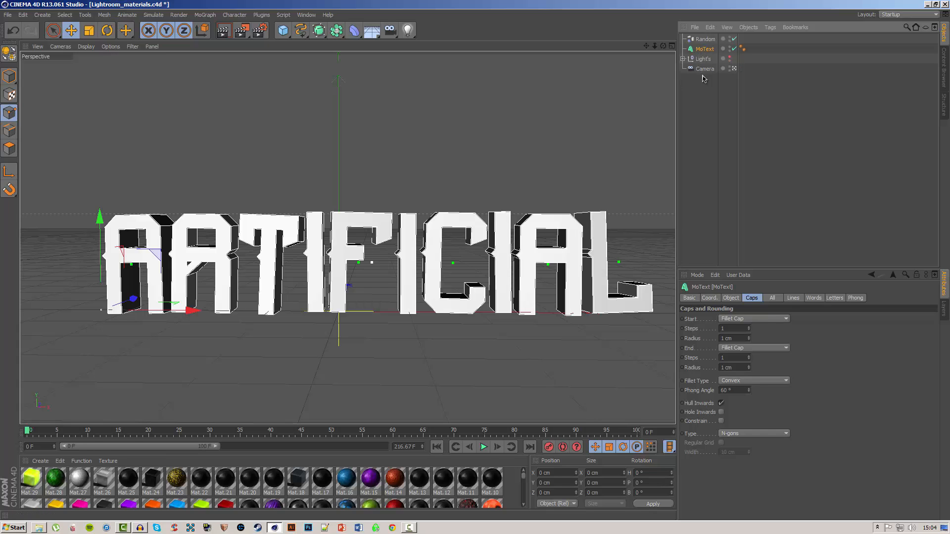
key(ctrl+v)
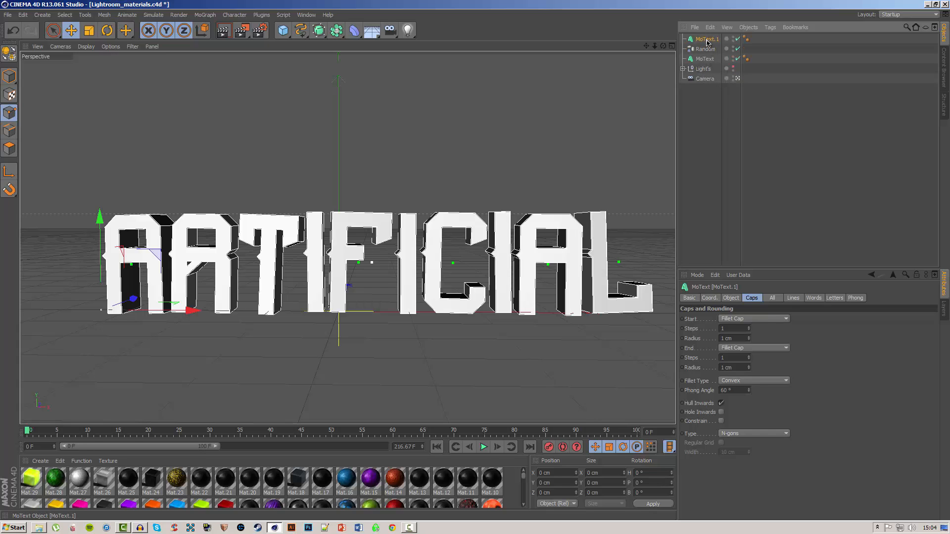
Add an Atom Array to the scene and make the duplicated text, MoText.1, its child
right_click(707, 60)
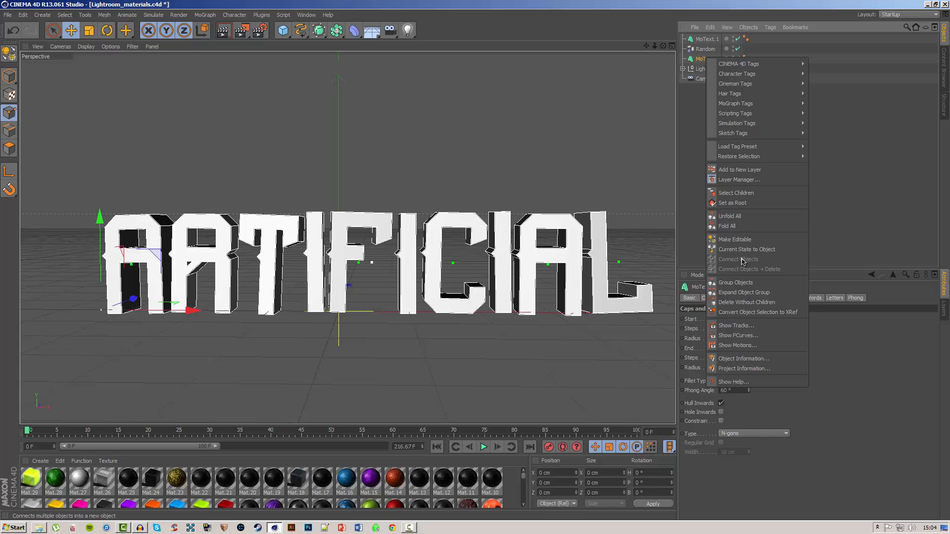
click(847, 226)
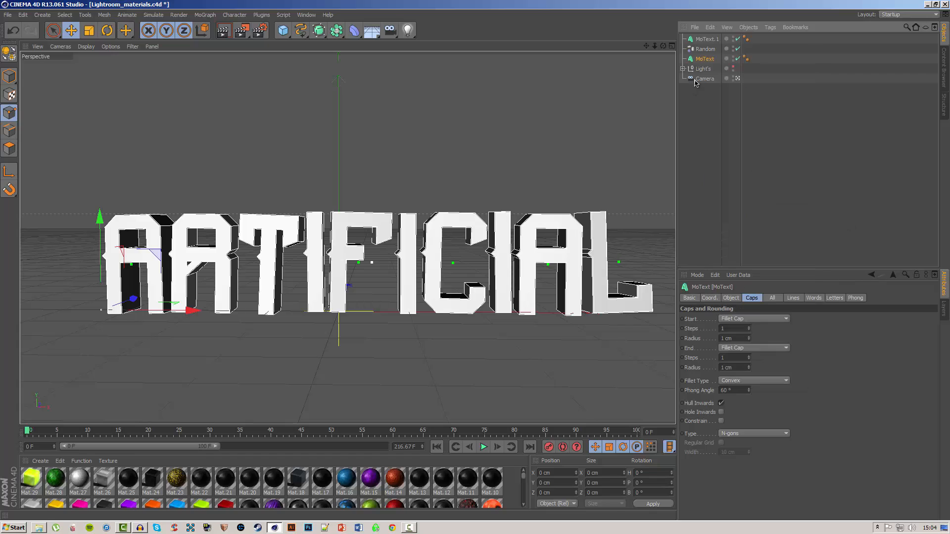
click(707, 39)
click(338, 32)
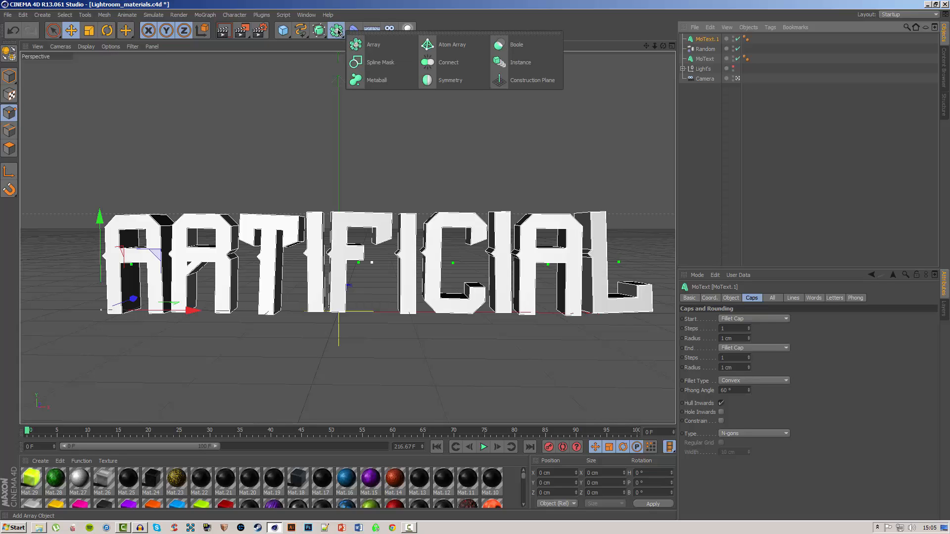
click(453, 46)
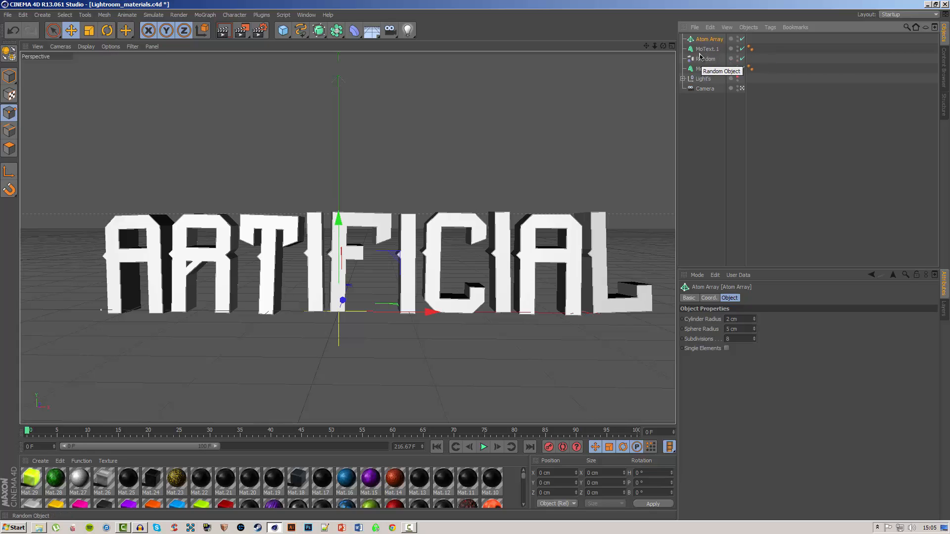
drag(703, 49, 708, 42)
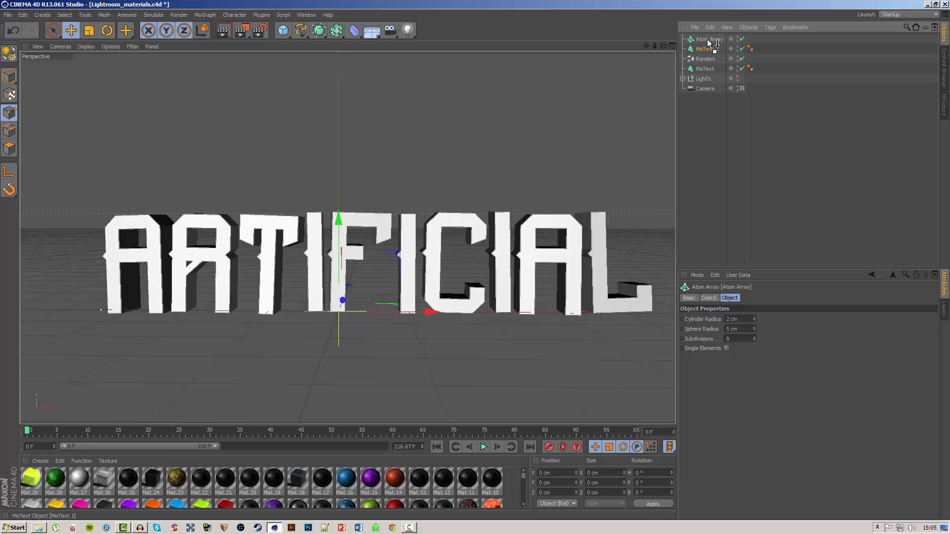
drag(709, 41, 708, 40)
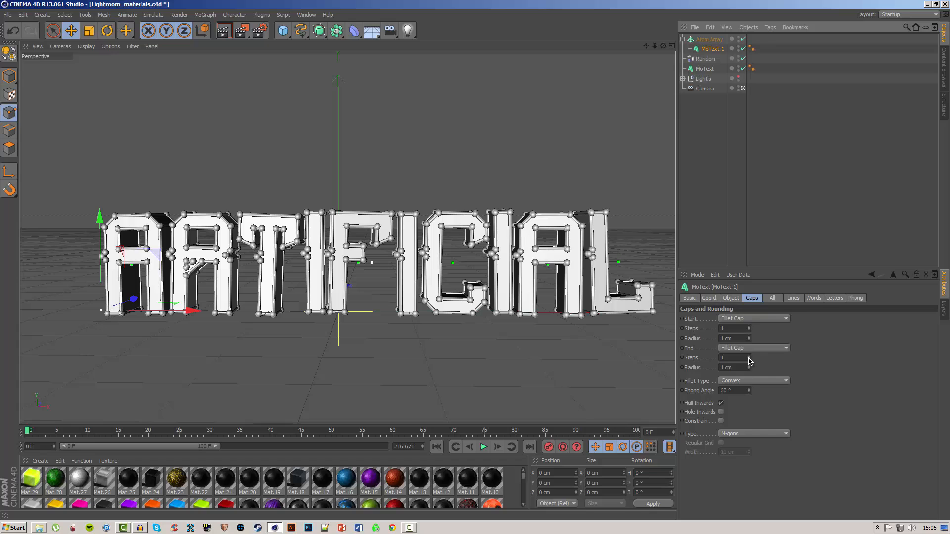
Set the Atom Array's cylinder radius to 1 cm, sphere radius to 1 cm and subdivisions to 3, and deselect it
click(712, 40)
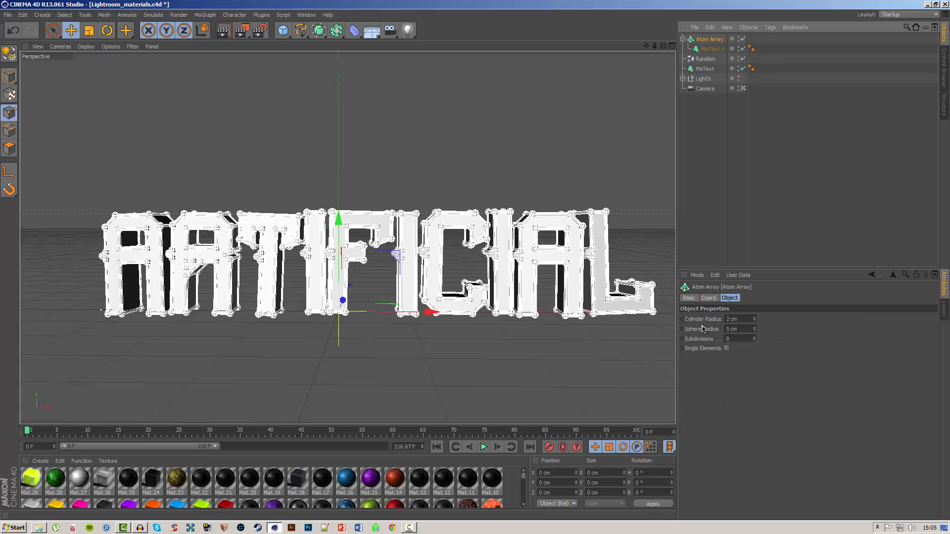
drag(754, 319, 754, 322)
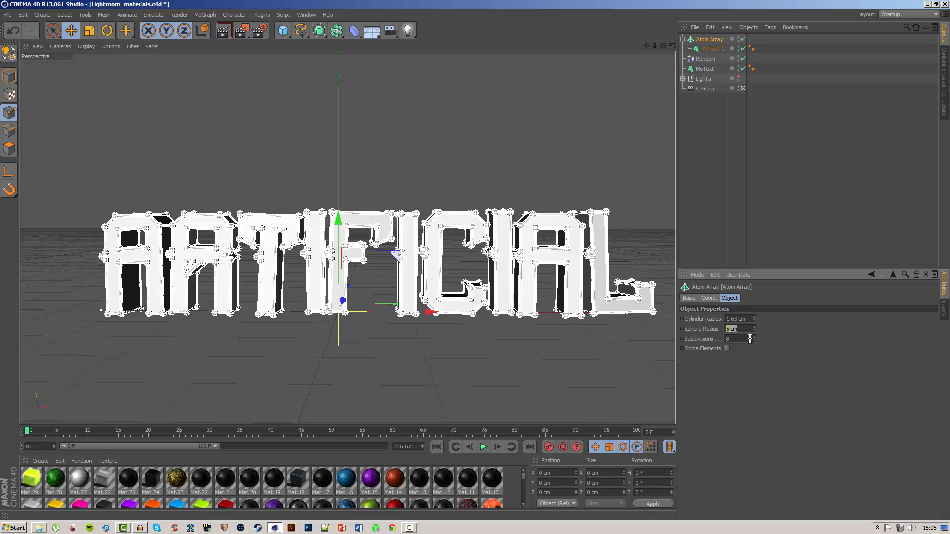
click(755, 341)
drag(754, 341, 754, 346)
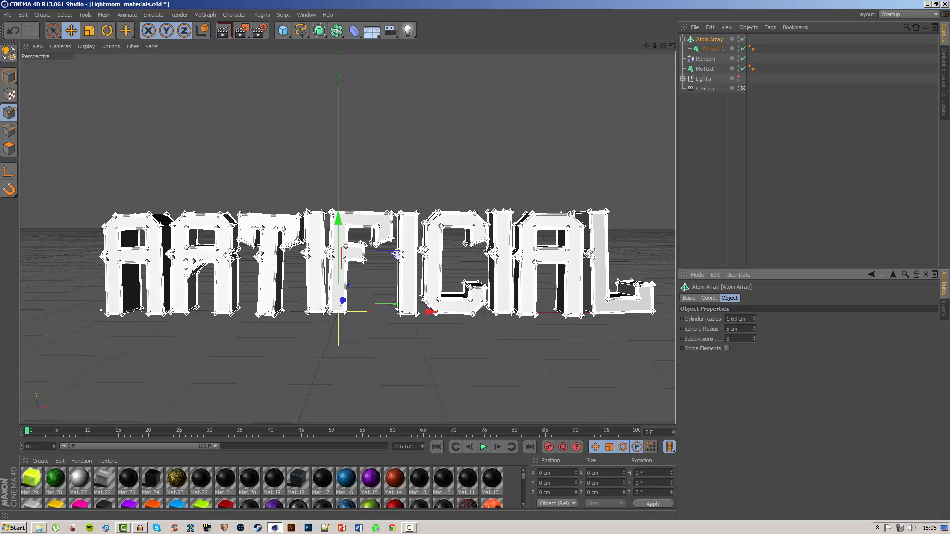
click(743, 330)
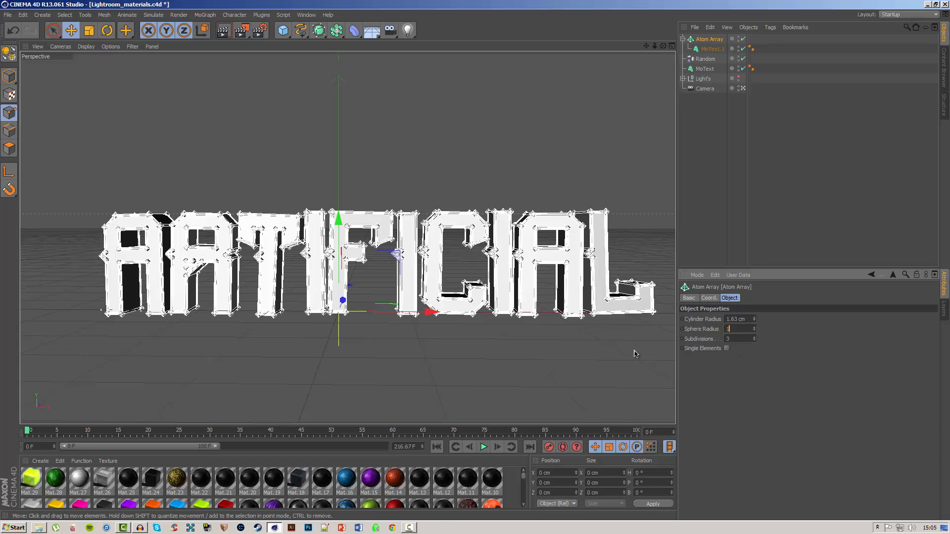
click(793, 178)
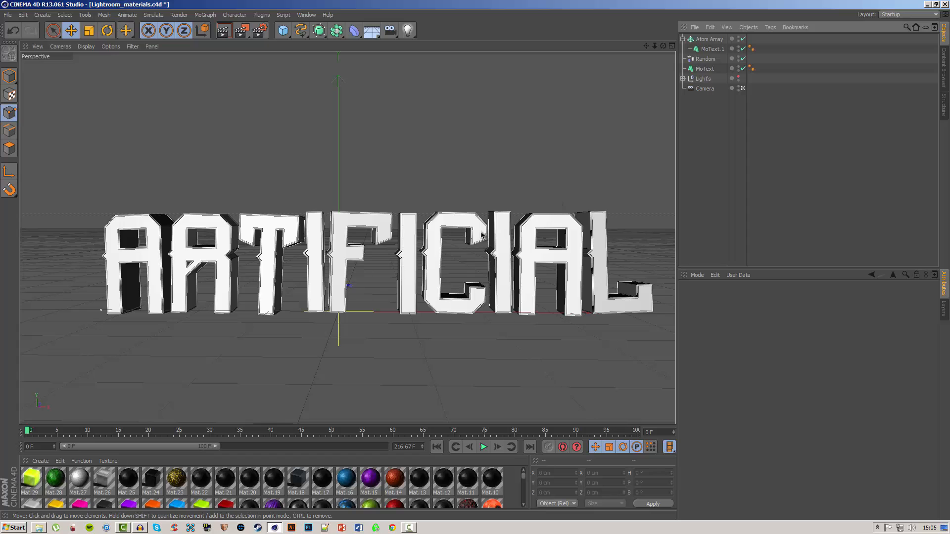
Check the outline around the letters against the original text, and collapse the Atom Array's hierarchy
click(509, 229)
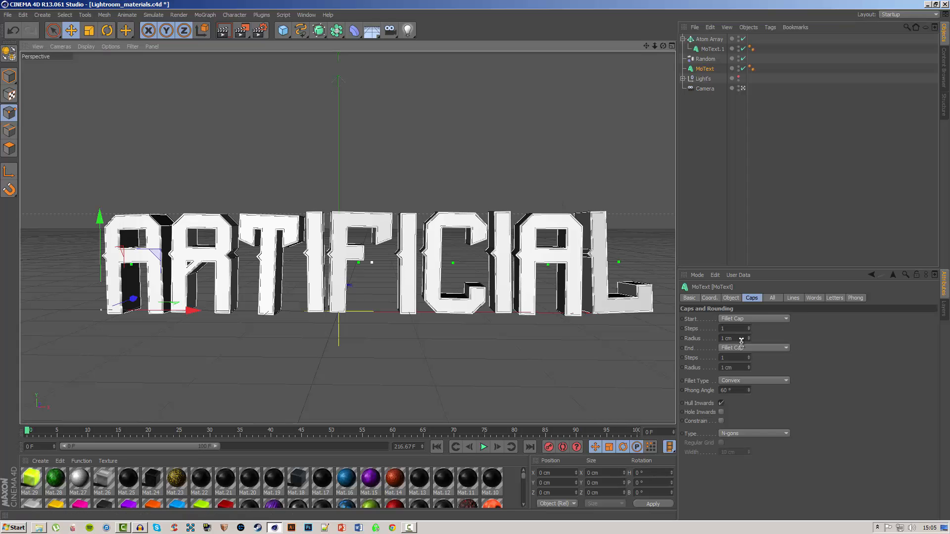
click(710, 40)
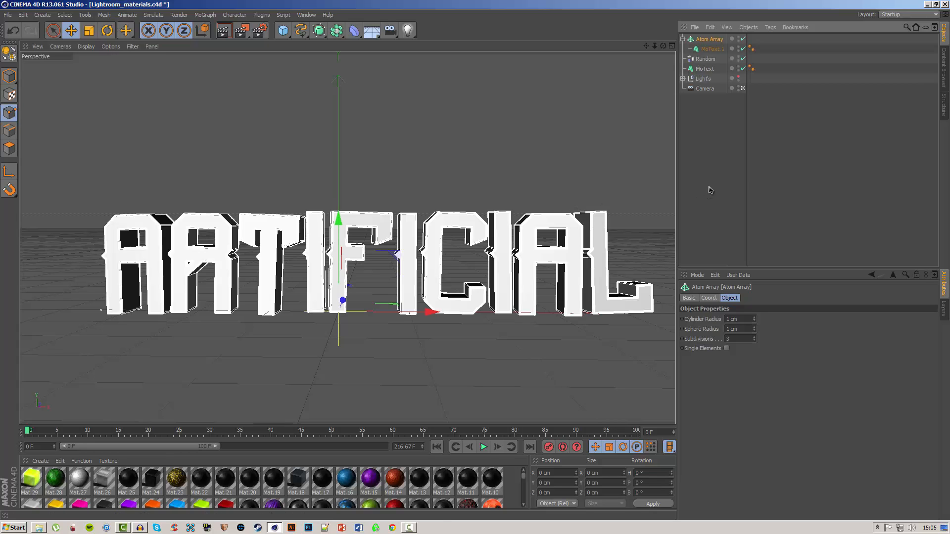
click(754, 113)
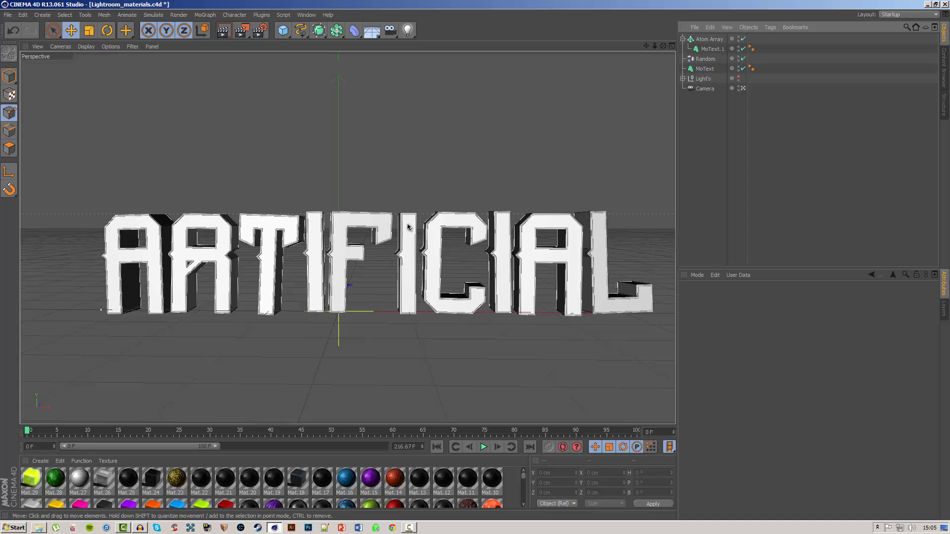
click(709, 40)
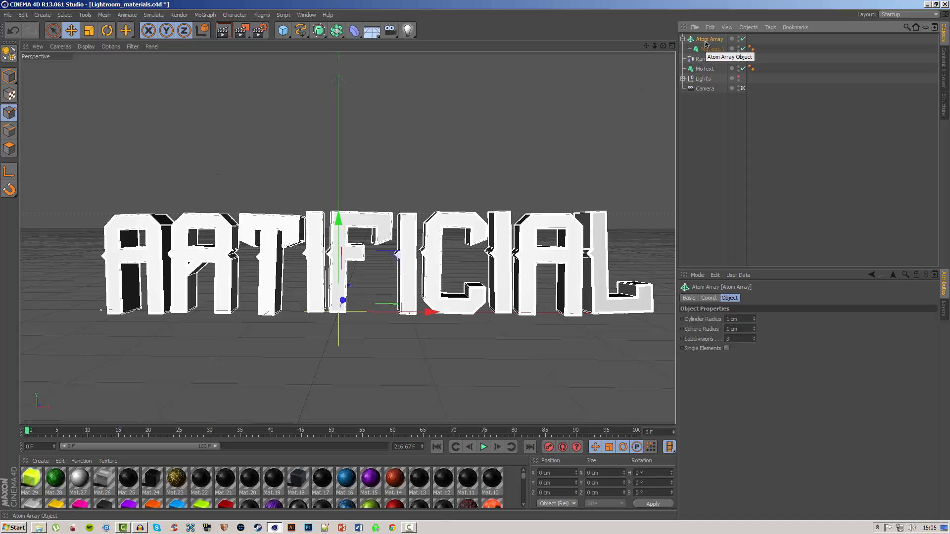
click(683, 39)
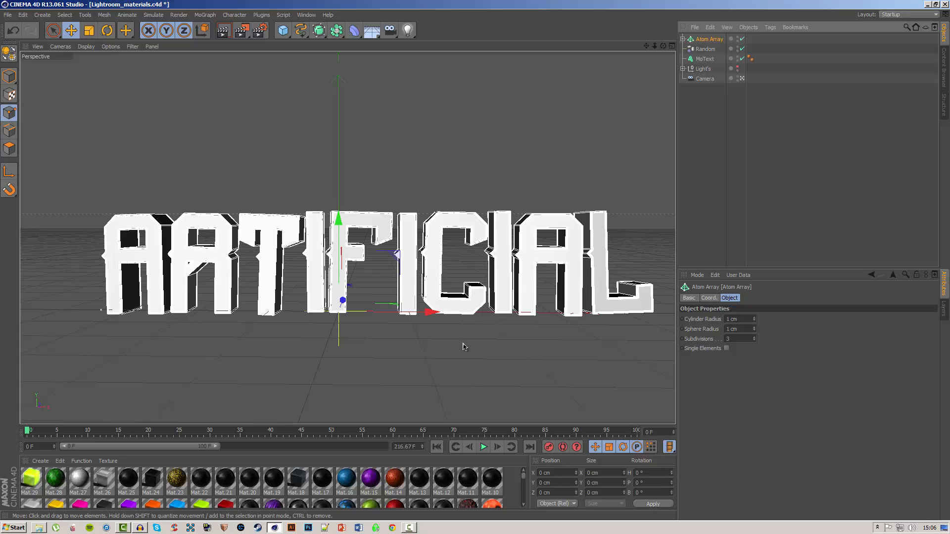
Look through the scene's material collection for materials suited to the text and its outline
scroll(259, 485, down, 5)
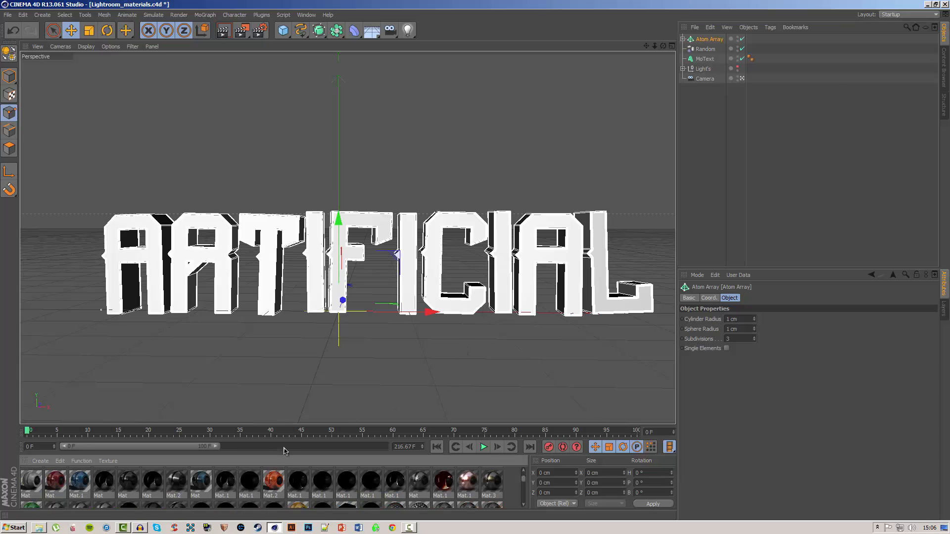
drag(284, 451, 288, 389)
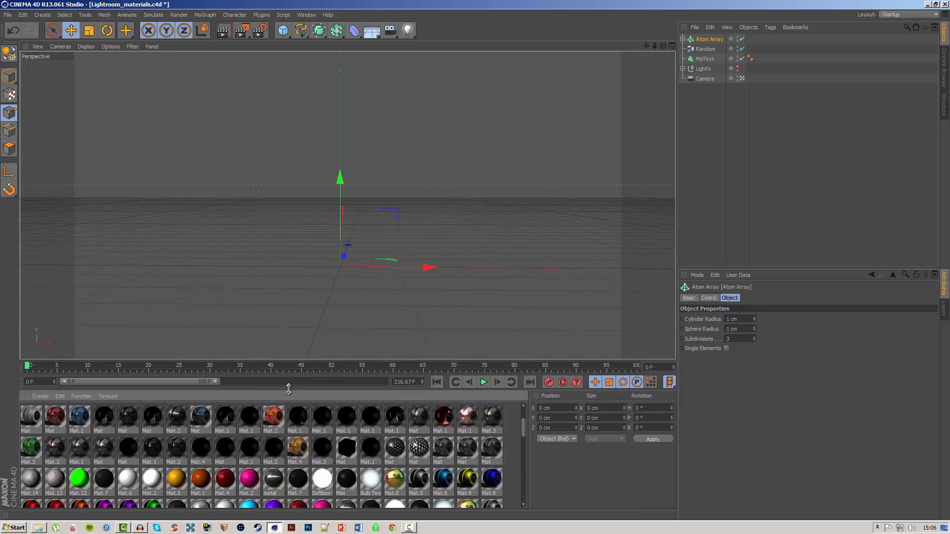
scroll(232, 438, down, 2)
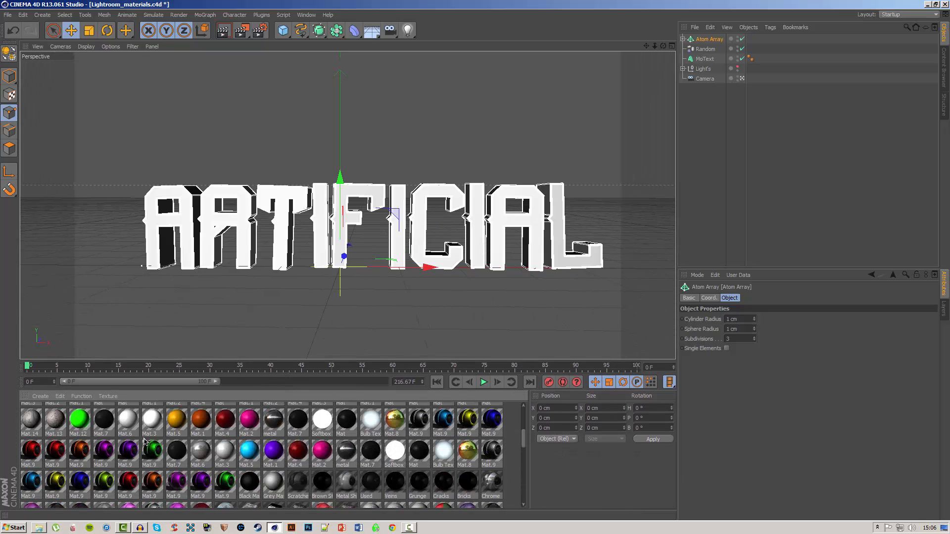
scroll(107, 440, up, 2)
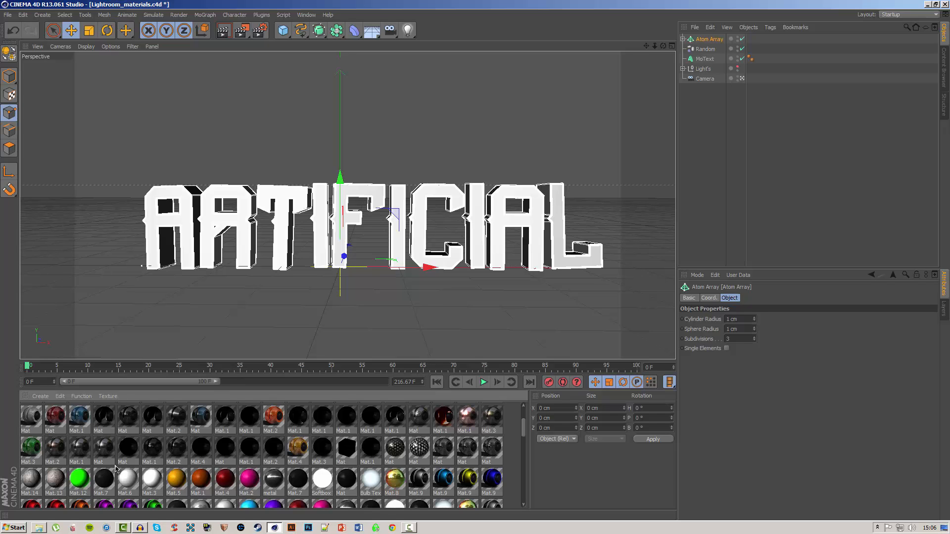
scroll(116, 469, down, 2)
scroll(116, 468, down, 2)
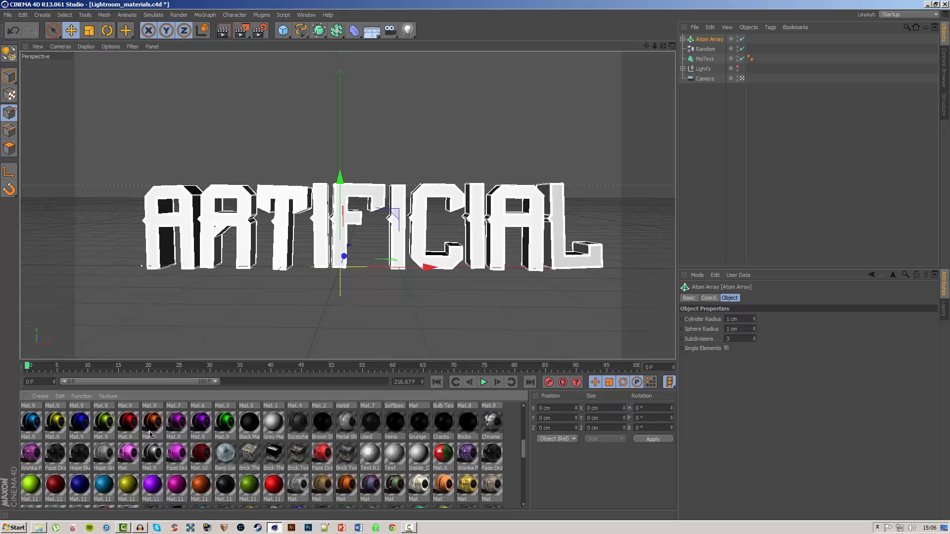
scroll(150, 434, up, 2)
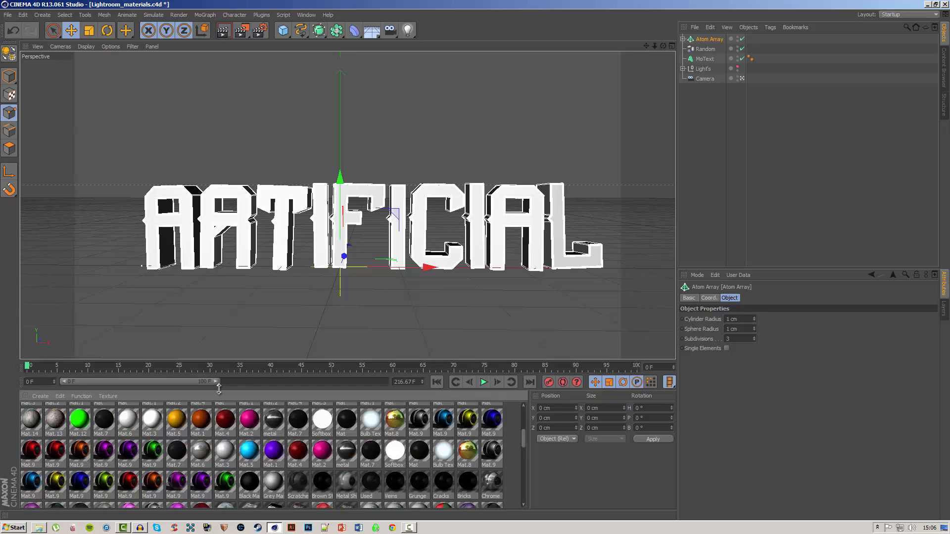
drag(219, 389, 218, 431)
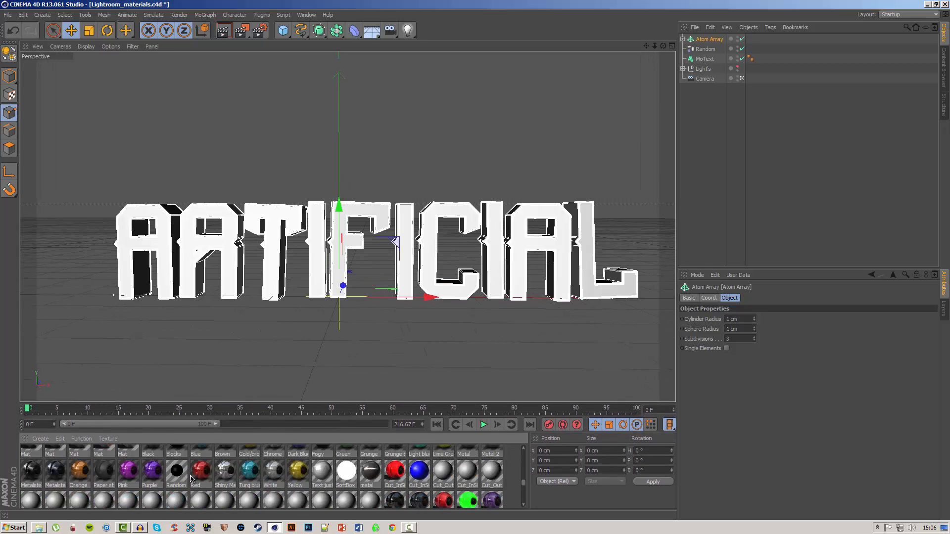
scroll(191, 477, up, 3)
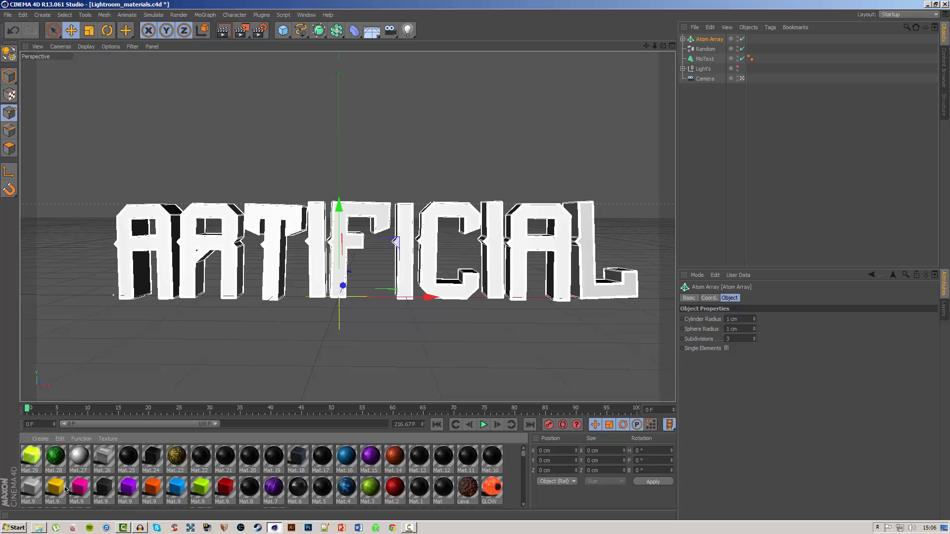
Apply the light grey Mat.9 material to the original MoText object and deselect it
drag(31, 489, 703, 62)
click(777, 142)
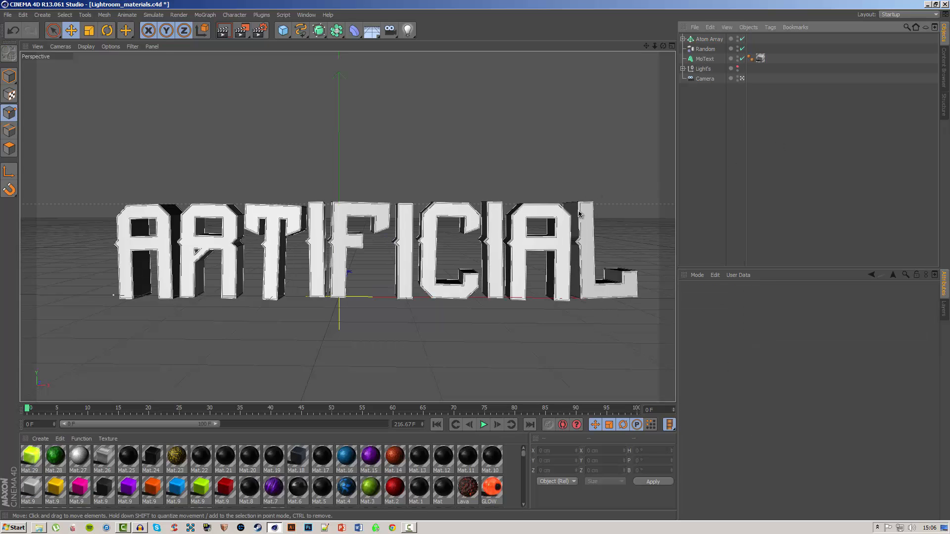
click(707, 59)
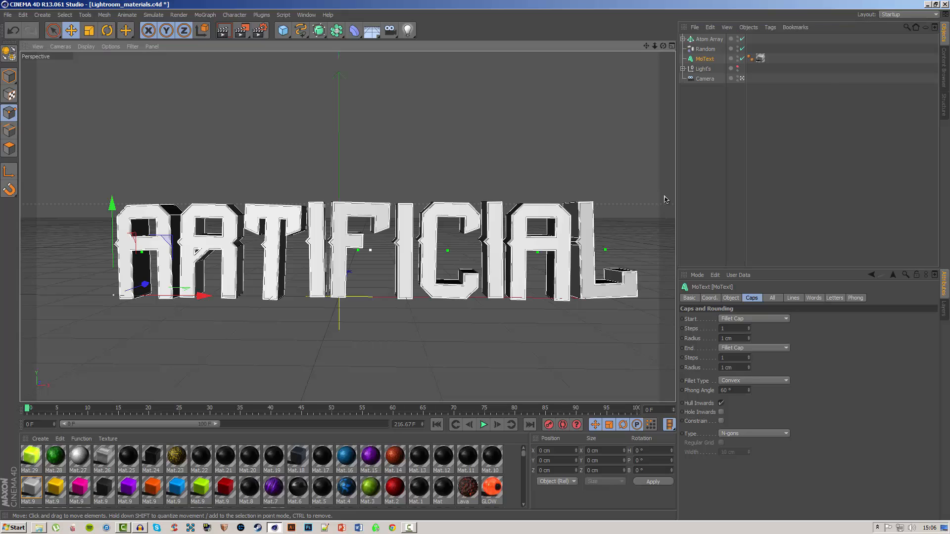
click(751, 193)
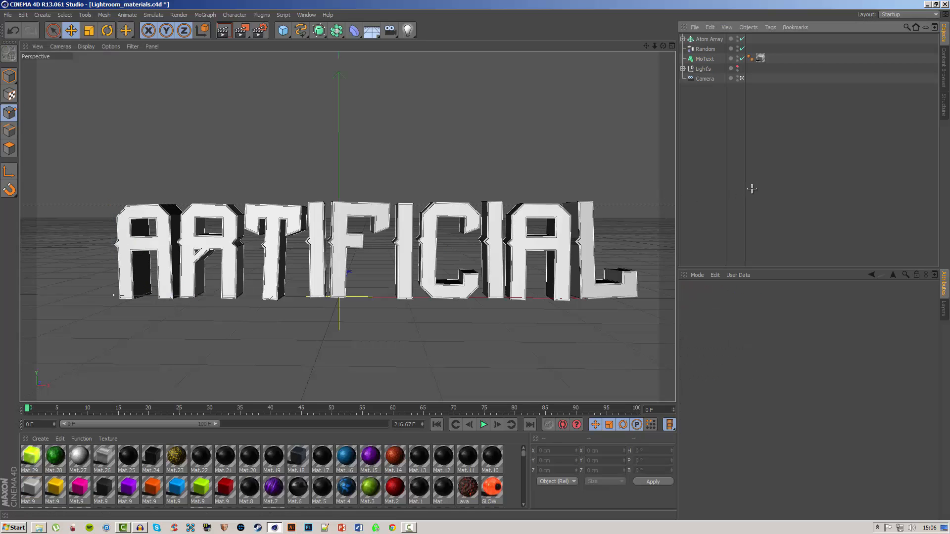
Apply the blue Mat.9 material to the Atom Array outline and deselect it
click(704, 59)
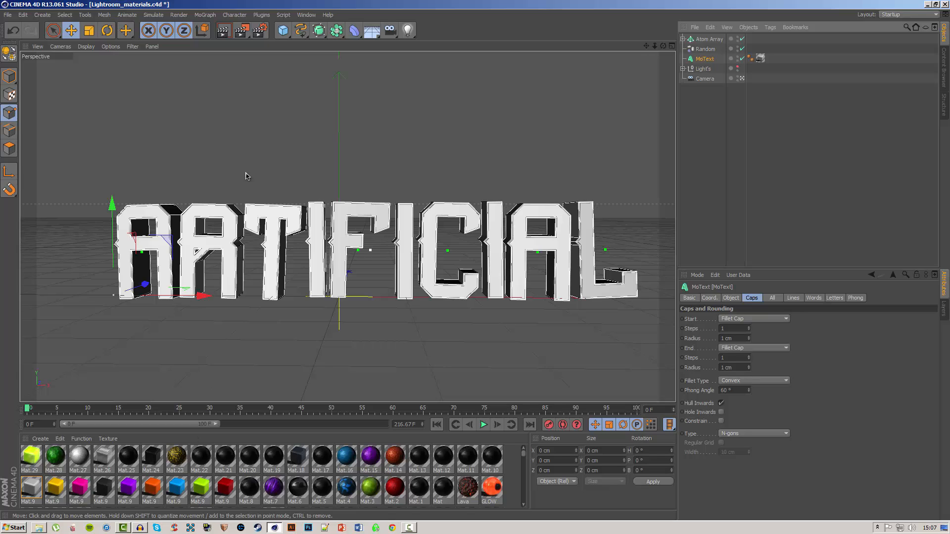
click(709, 39)
click(705, 59)
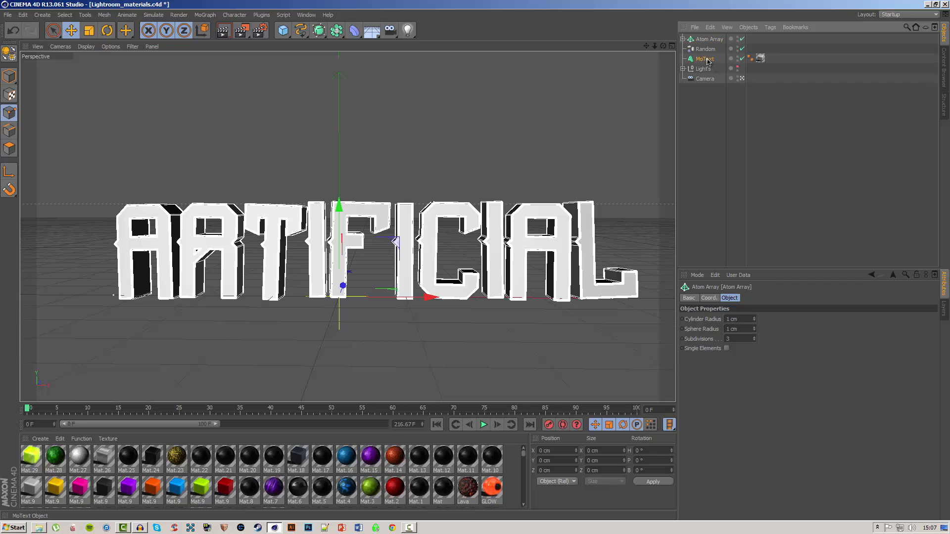
click(710, 39)
drag(181, 497, 710, 39)
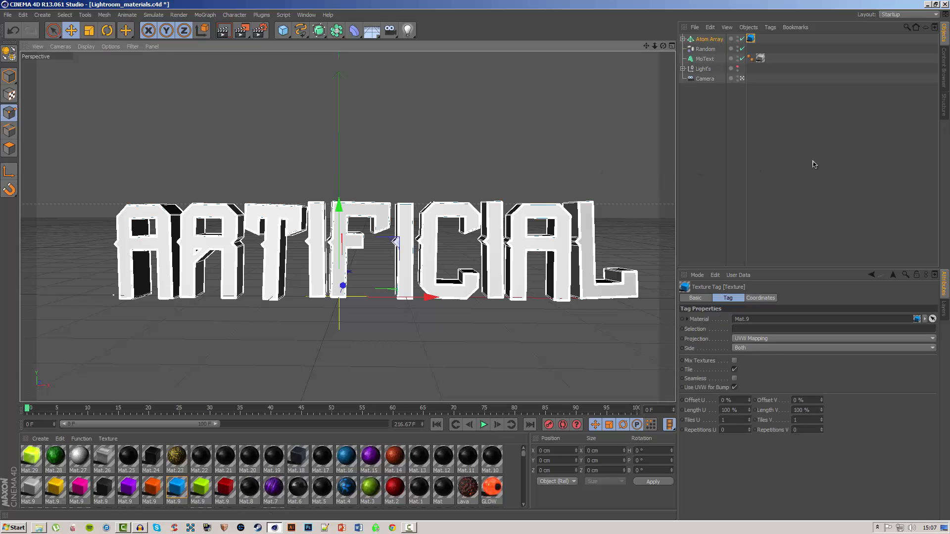
click(787, 162)
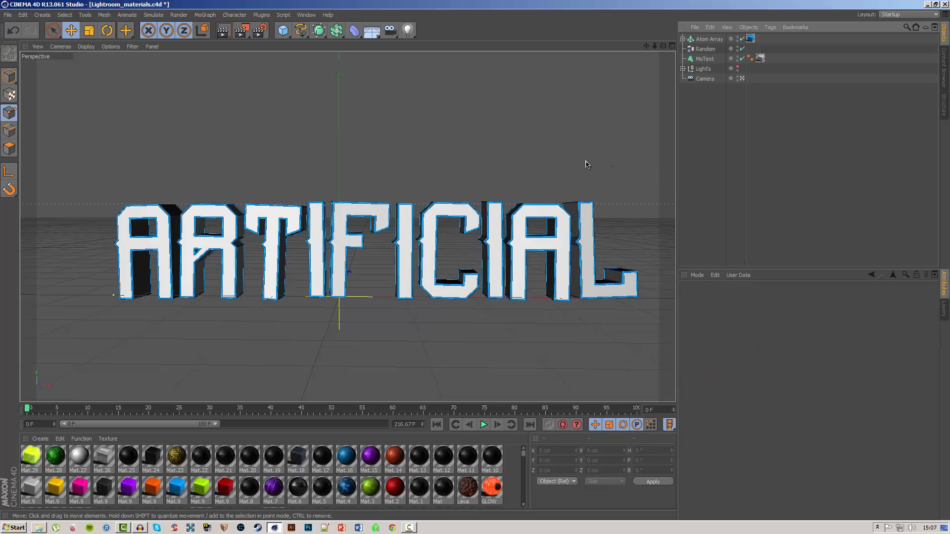
Duplicate the original MoText object with its light grey material and effector settings
click(710, 41)
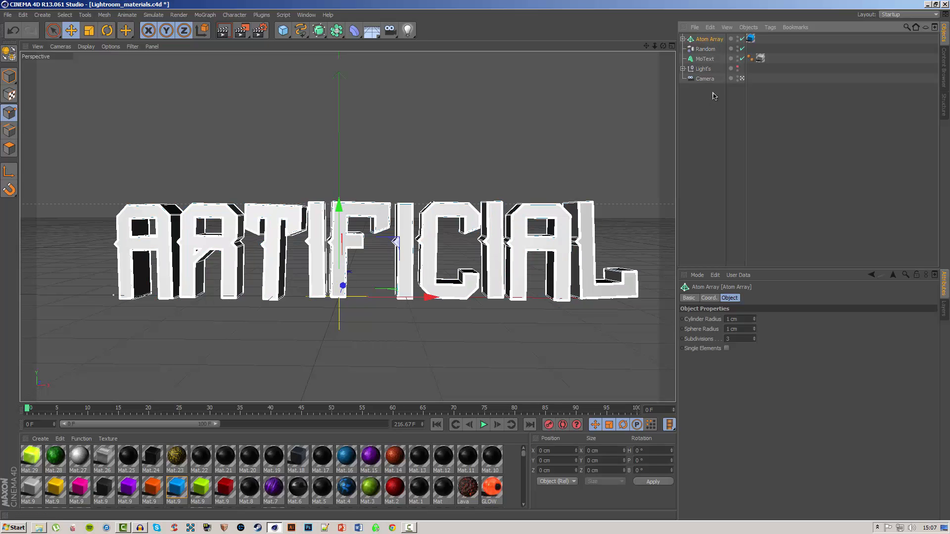
click(705, 59)
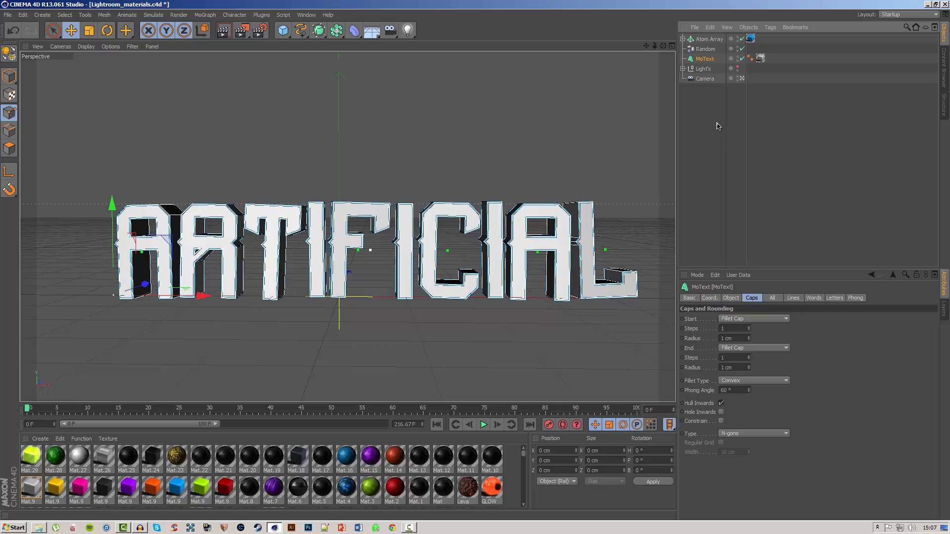
key(ctrl+c)
key(ctrl+v)
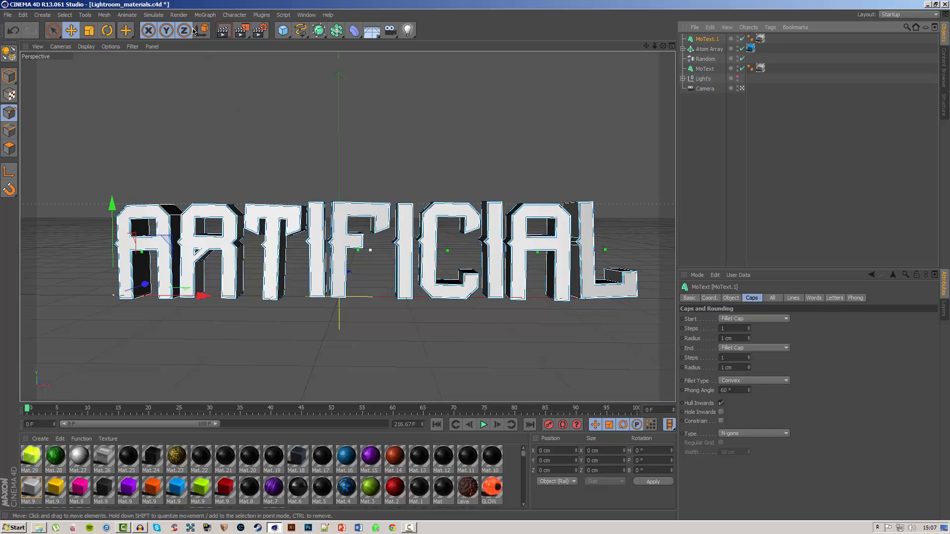
click(261, 16)
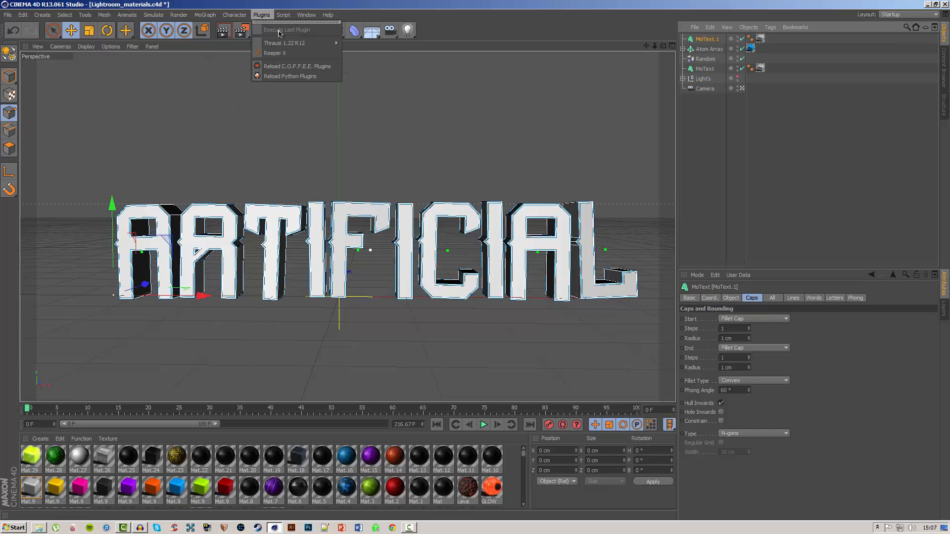
mouse_move(285, 43)
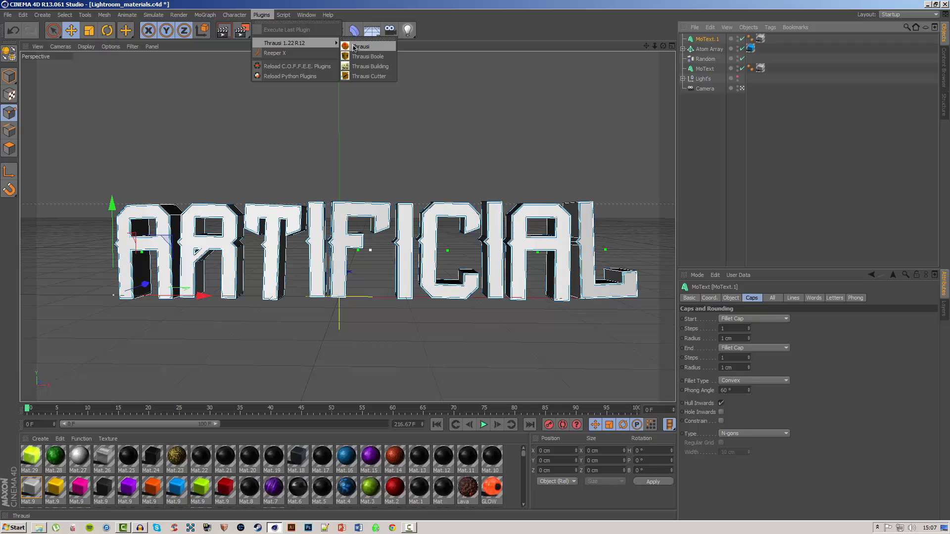
click(358, 8)
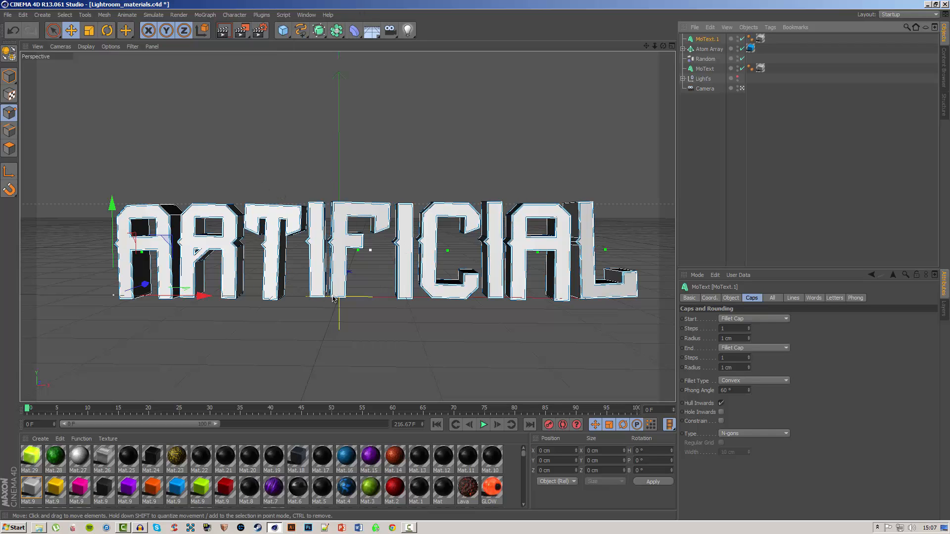
Switch to the Cin4D_banner folder, view the finished REST cover and 3D text render, and return to Cinema 4D
right_click(39, 528)
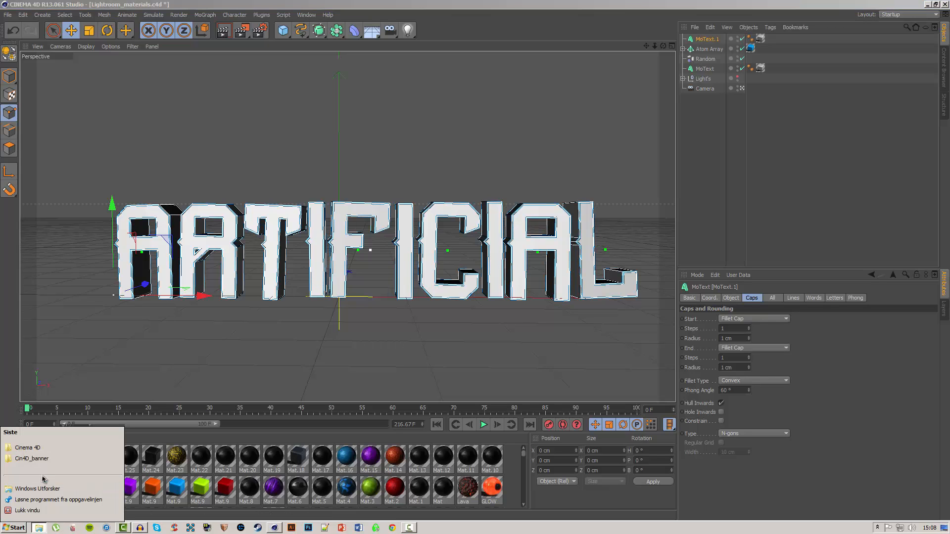
click(31, 458)
click(284, 186)
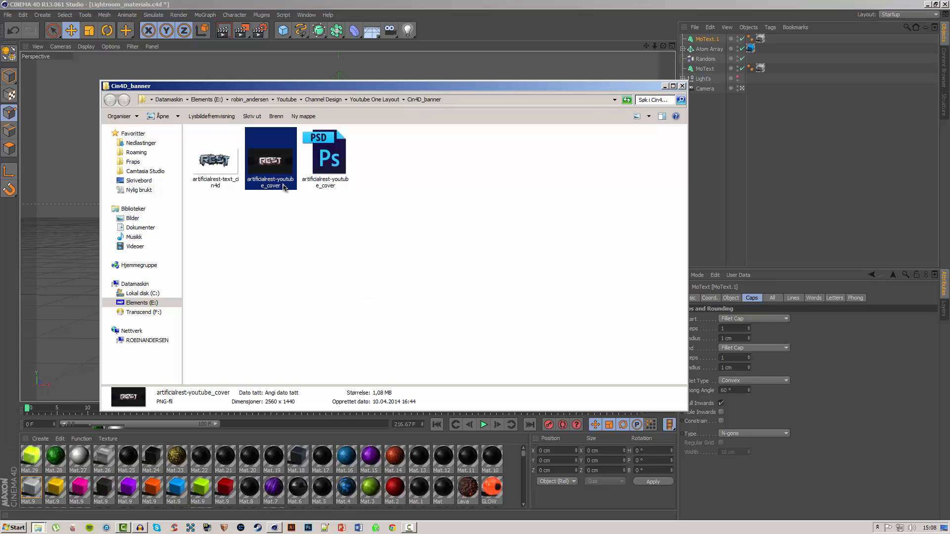
double_click(285, 186)
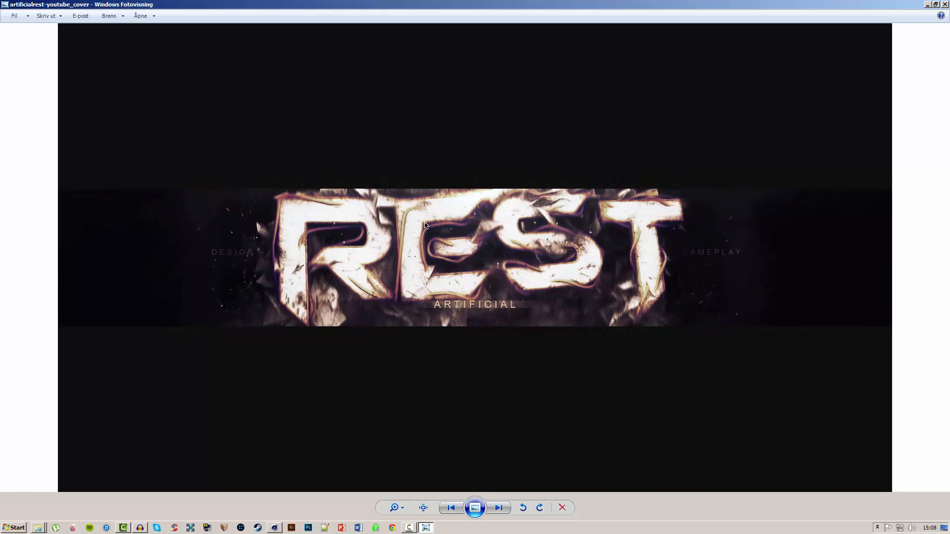
key(Left)
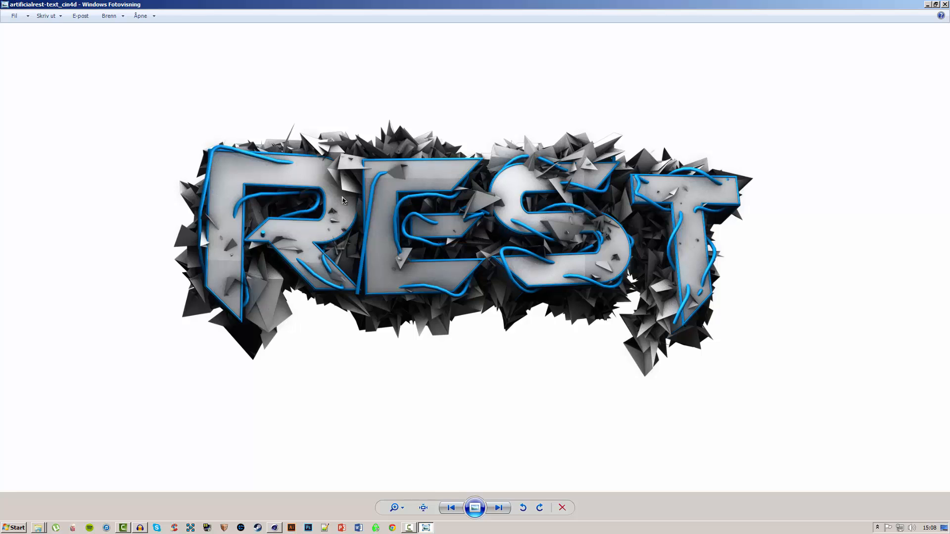
scroll(434, 200, up, 1)
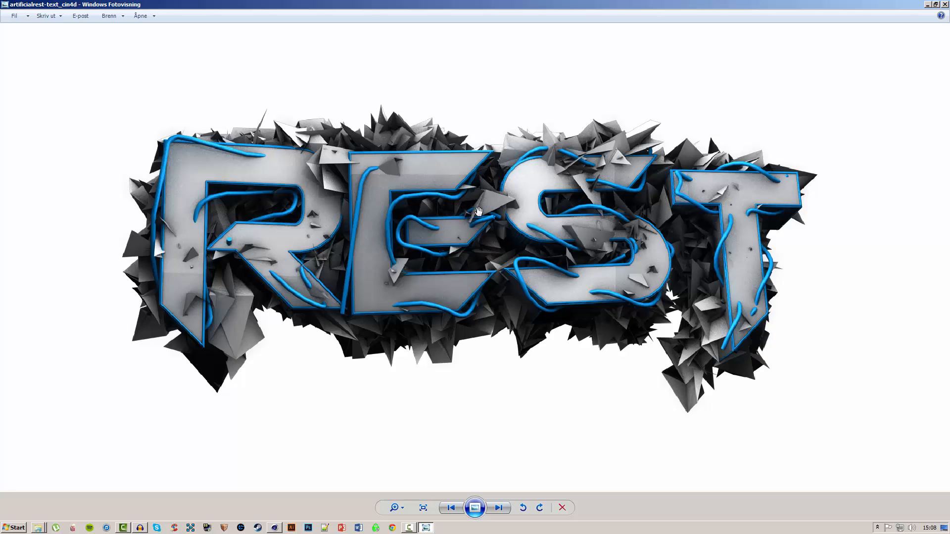
scroll(478, 213, down, 1)
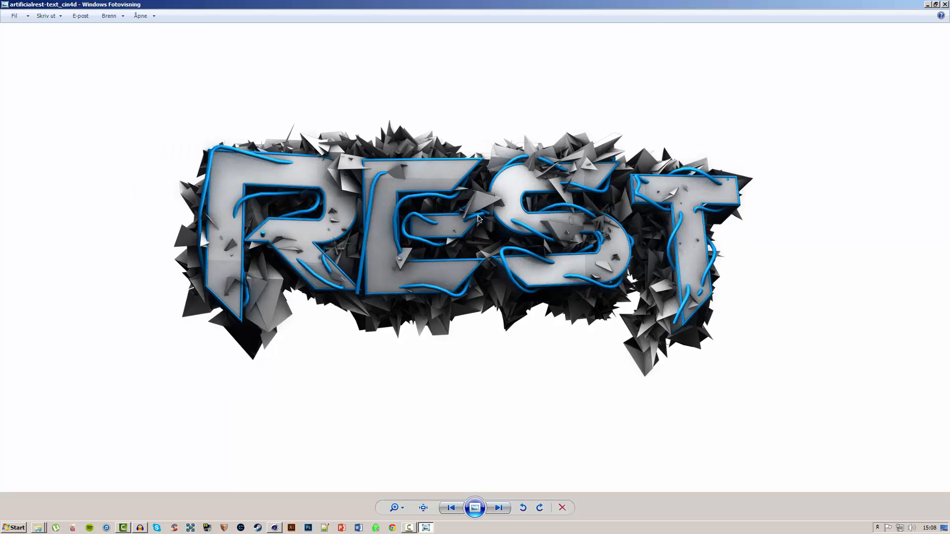
click(945, 5)
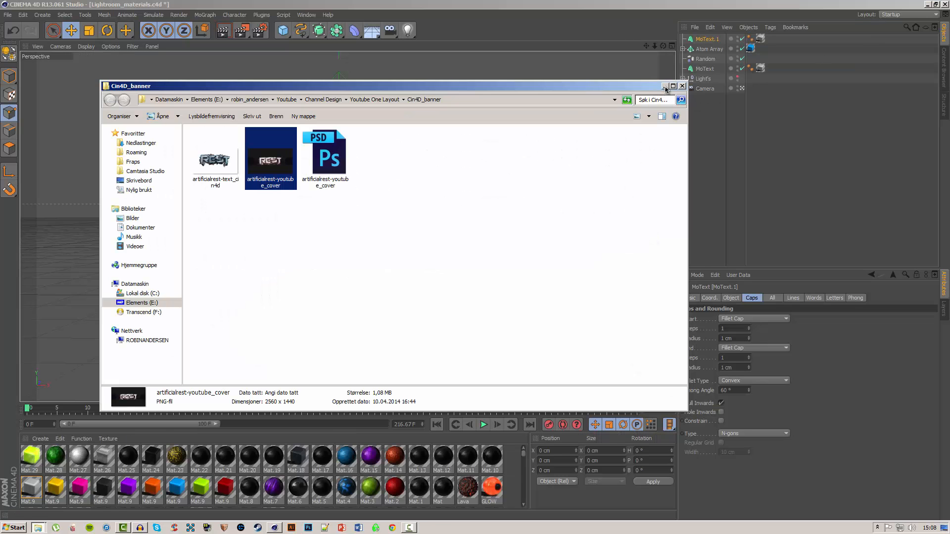
click(667, 86)
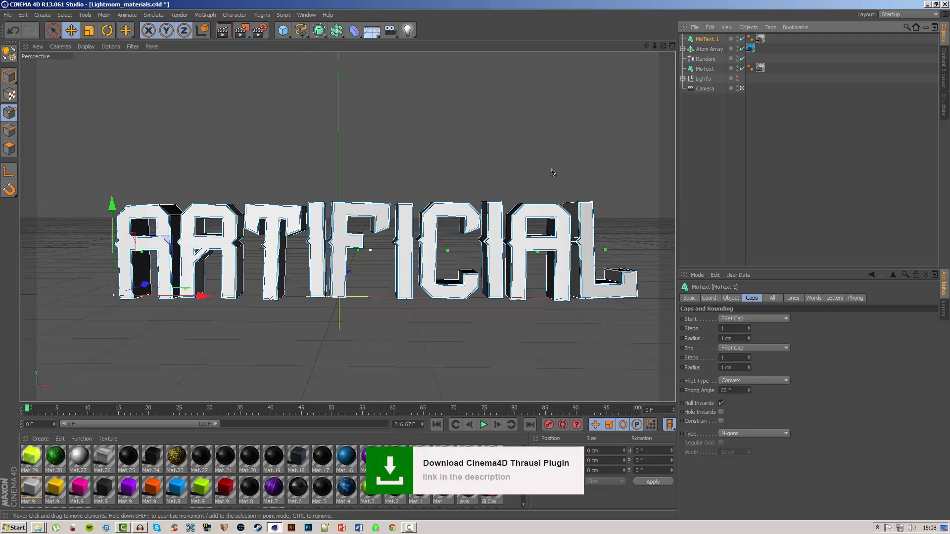
Break the duplicated text into 60 random pieces with the Thrausi plugin
click(261, 15)
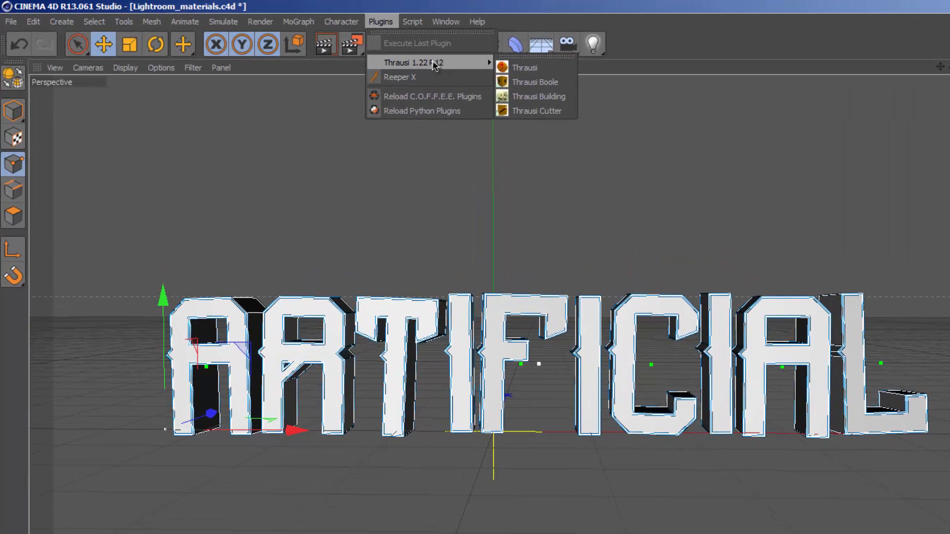
click(531, 69)
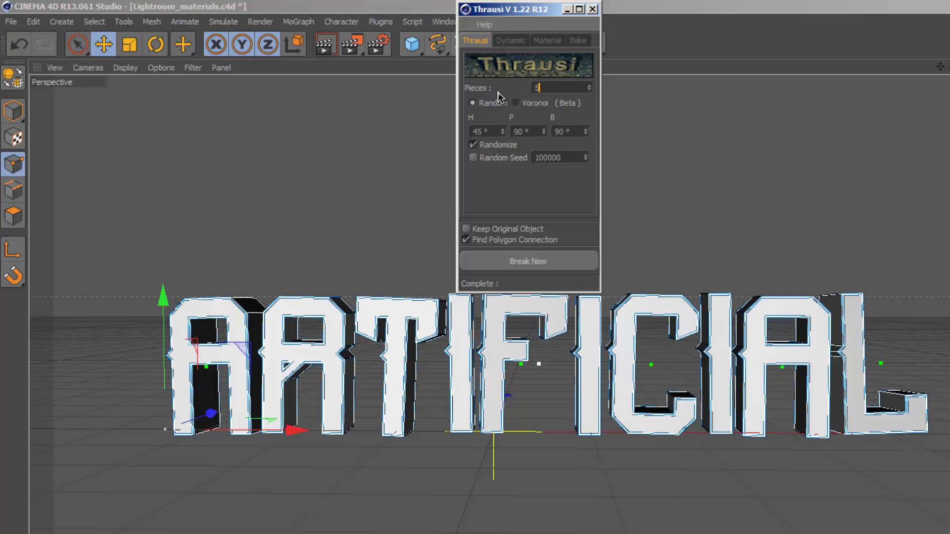
text(60)
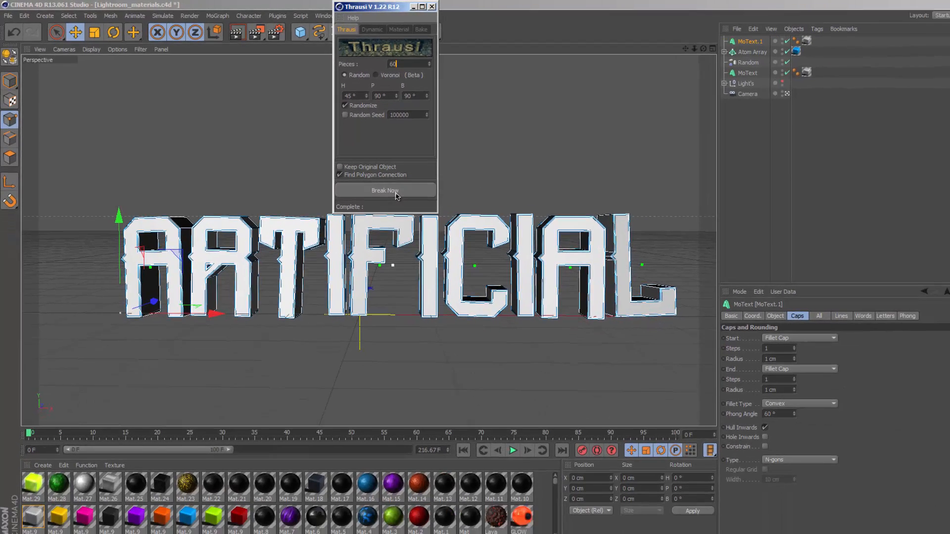
click(544, 271)
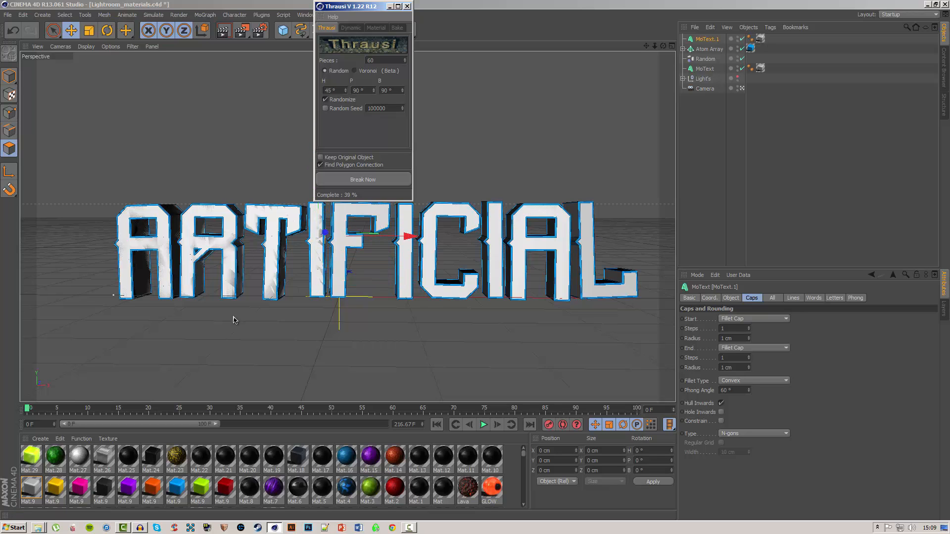
Switch to the artificialrest-text_cin4d image and examine the shattered shards and blue outline around the REST letters up close
click(39, 529)
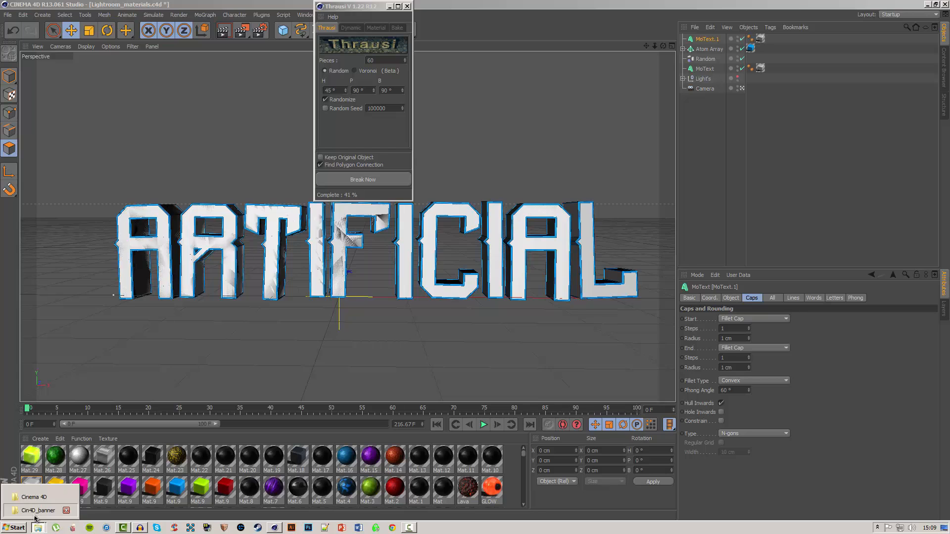
click(37, 512)
double_click(263, 167)
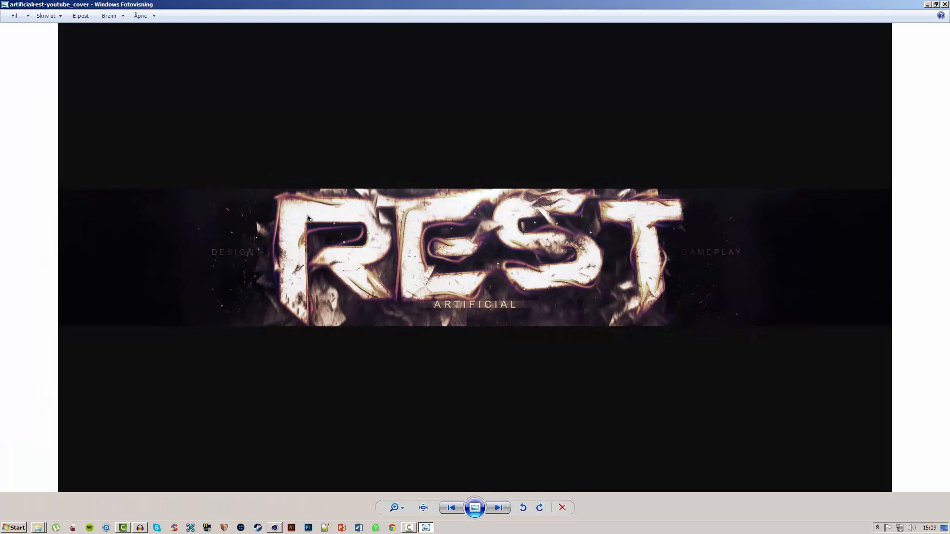
key(Left)
scroll(408, 208, up, 2)
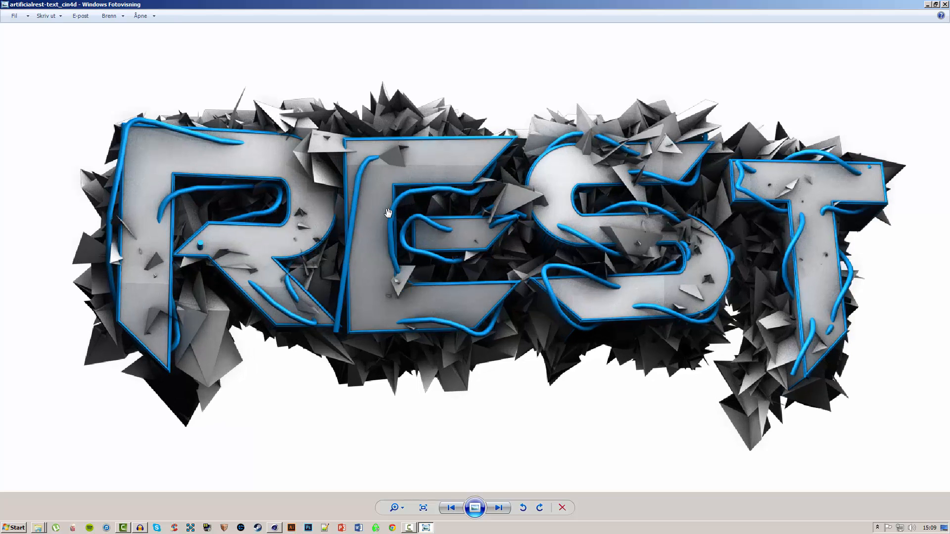
scroll(347, 231, up, 1)
drag(394, 217, 551, 125)
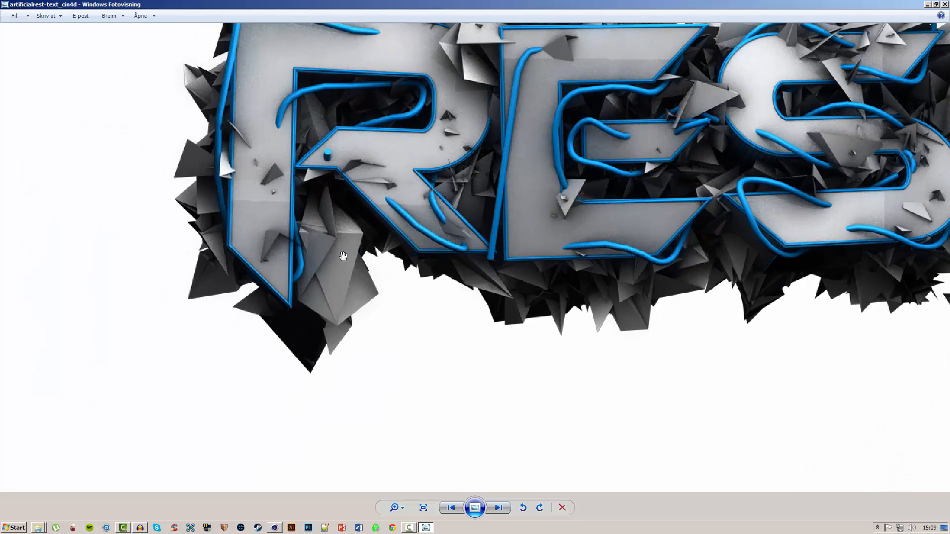
scroll(340, 266, up, 2)
drag(347, 216, 350, 159)
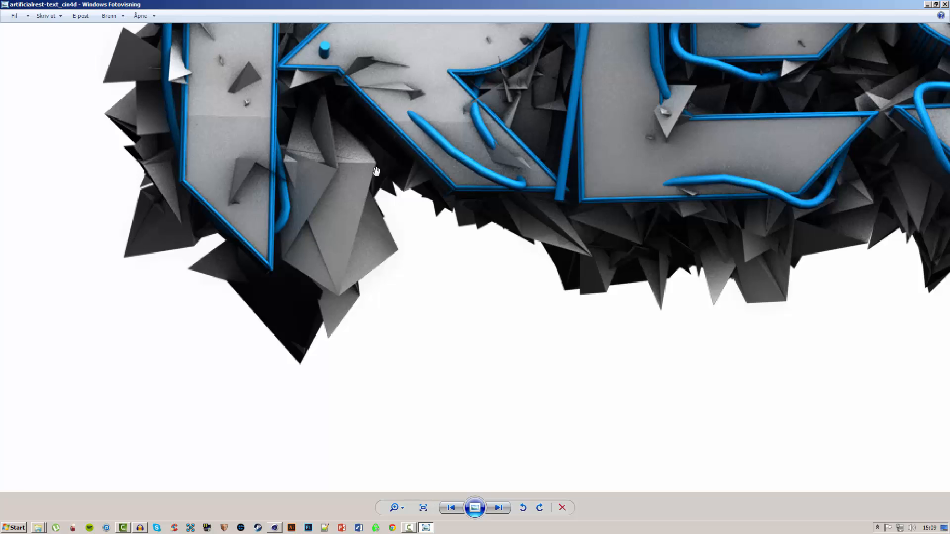
drag(553, 173, 350, 159)
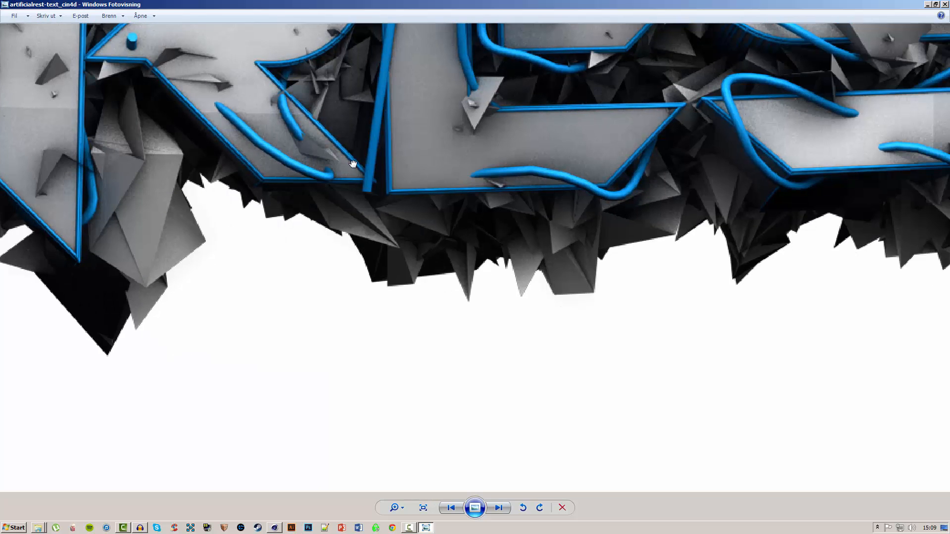
drag(702, 165, 495, 200)
scroll(495, 200, down, 5)
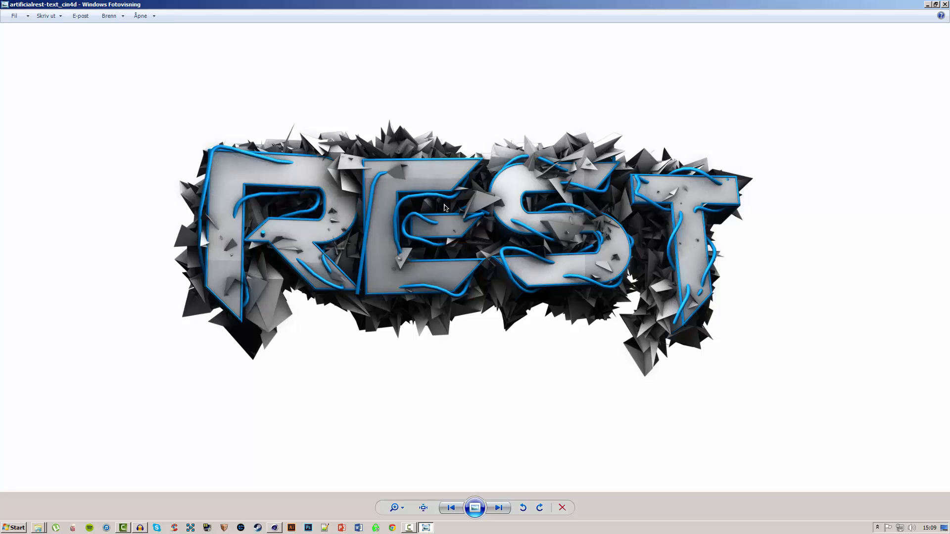
scroll(527, 209, up, 2)
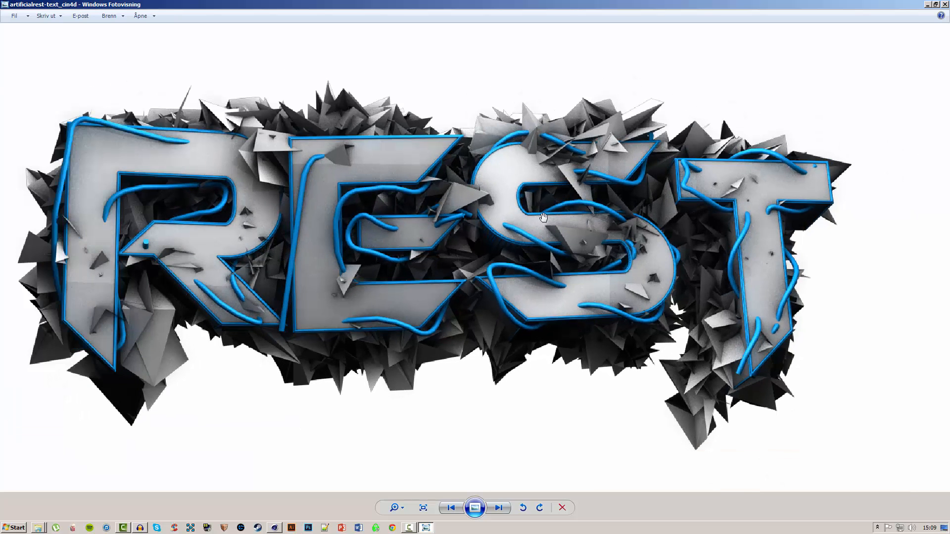
scroll(514, 218, down, 2)
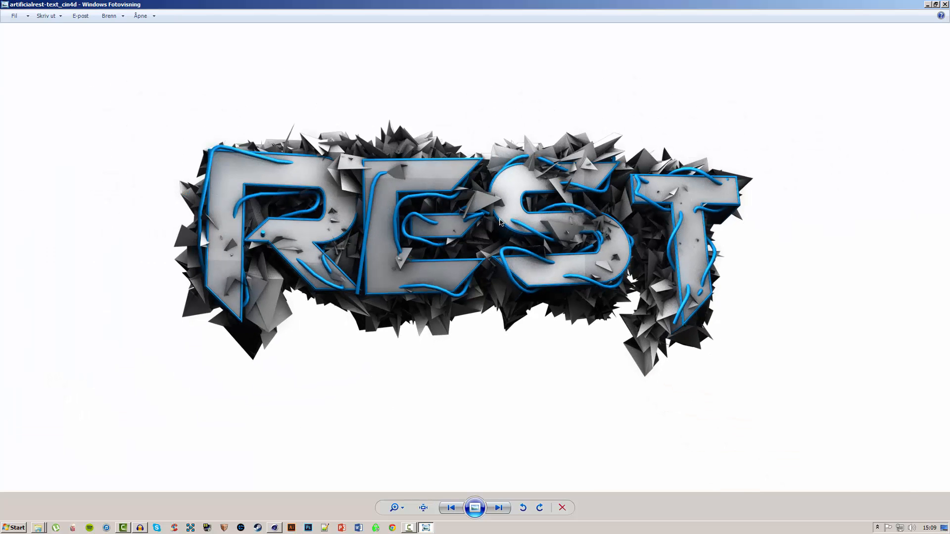
Examine the finished artificialrest-youtube_cover banner, comparing its lettering, shards and lighting up close and as a whole
key(Right)
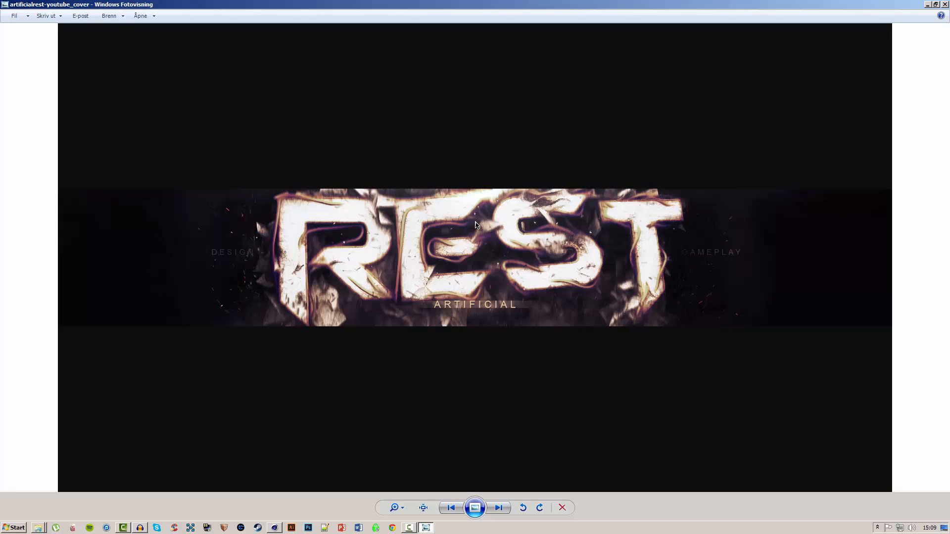
scroll(462, 239, up, 2)
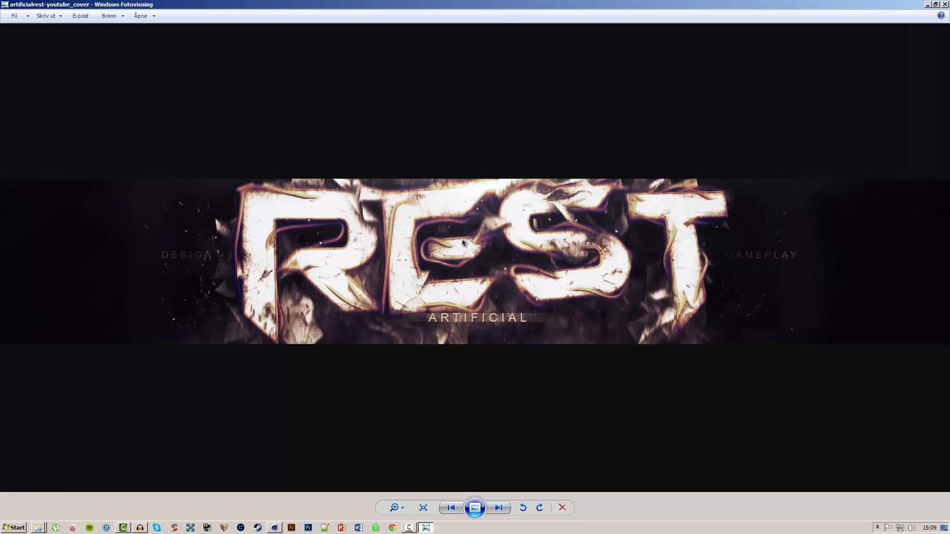
scroll(462, 239, down, 2)
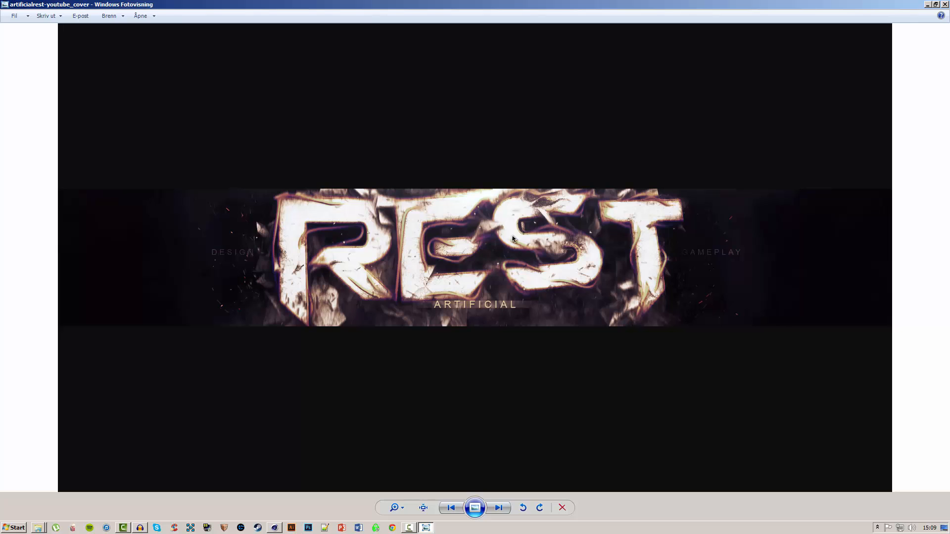
scroll(380, 251, up, 2)
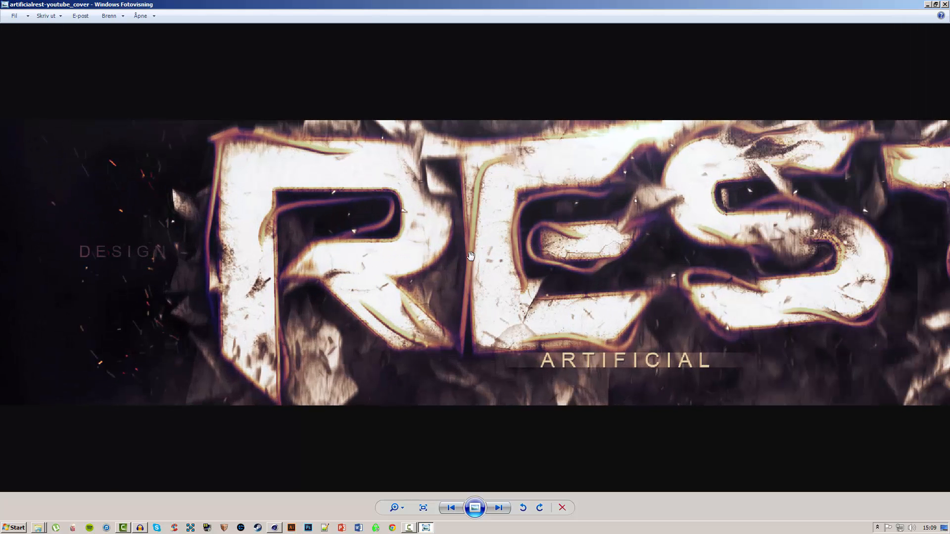
drag(462, 266, 485, 274)
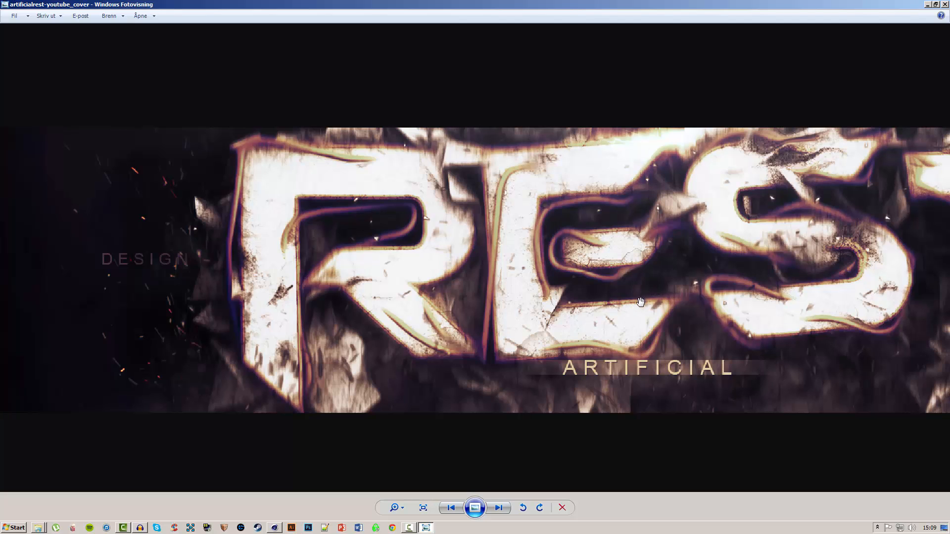
scroll(640, 302, down, 3)
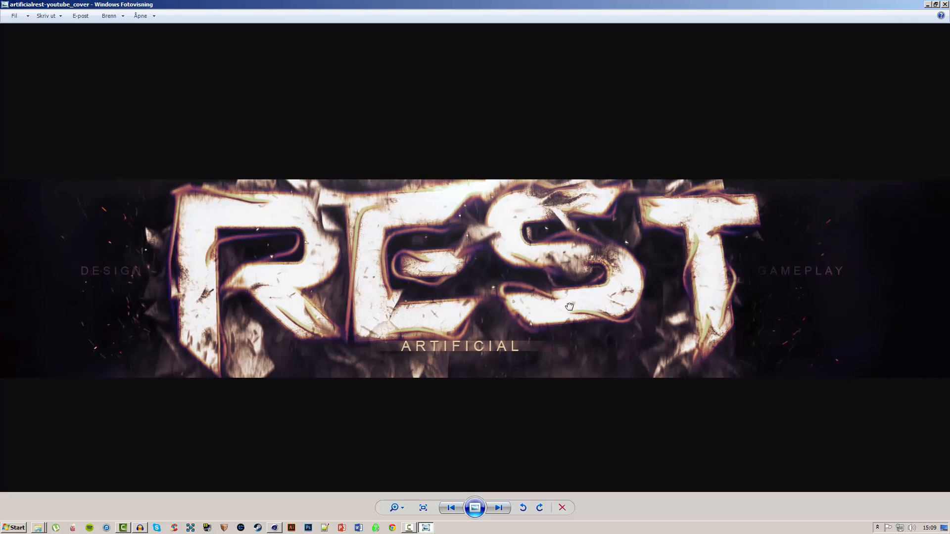
scroll(569, 306, down, 3)
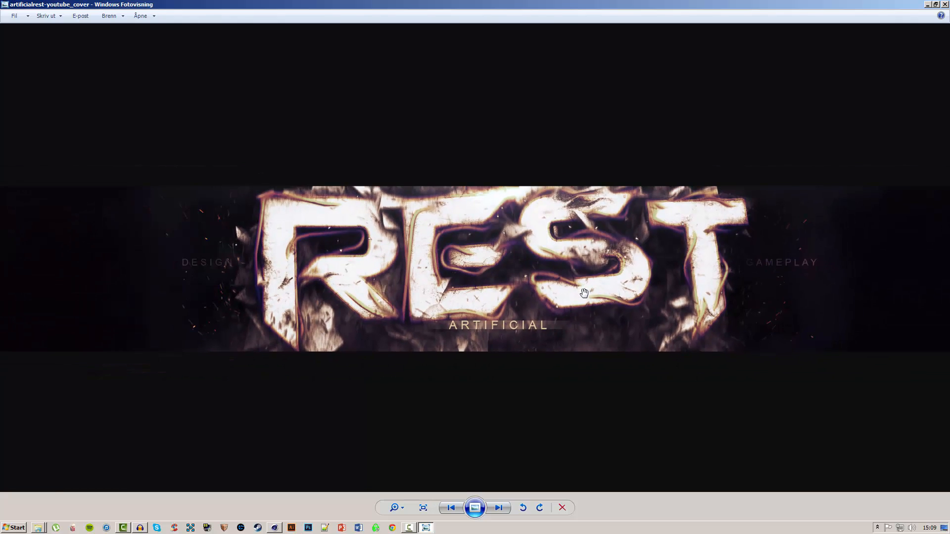
scroll(578, 296, down, 1)
scroll(475, 295, up, 1)
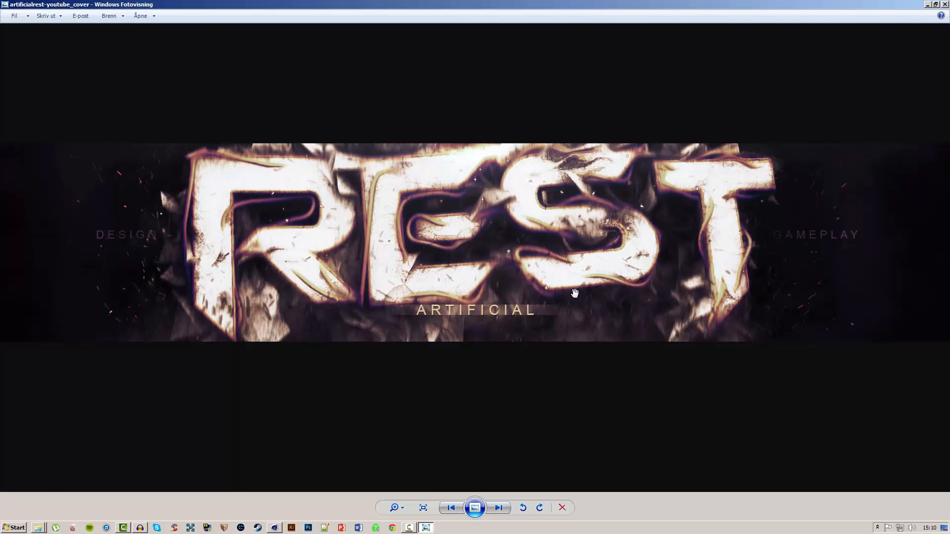
Close the finished banner image, put the Cin4D_banner folder window away and return to Cinema 4D
scroll(574, 293, down, 2)
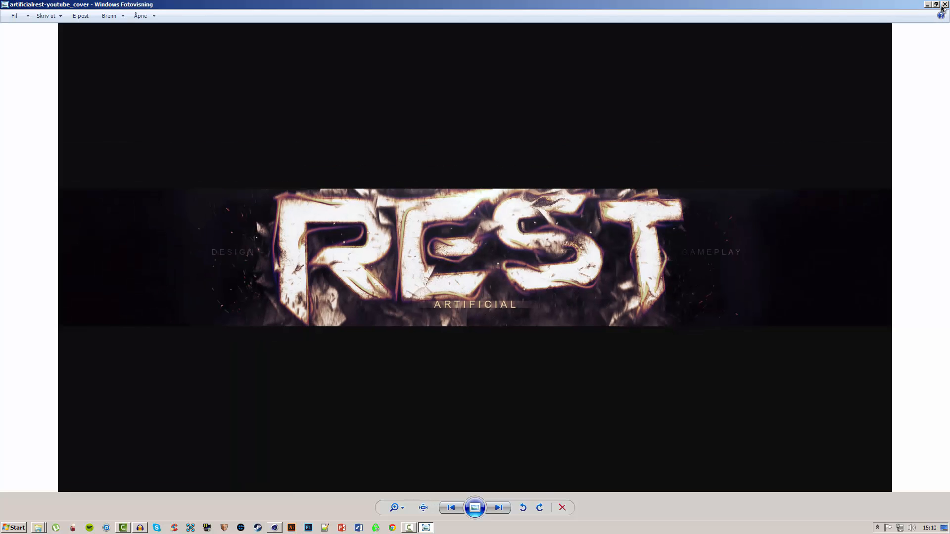
click(944, 5)
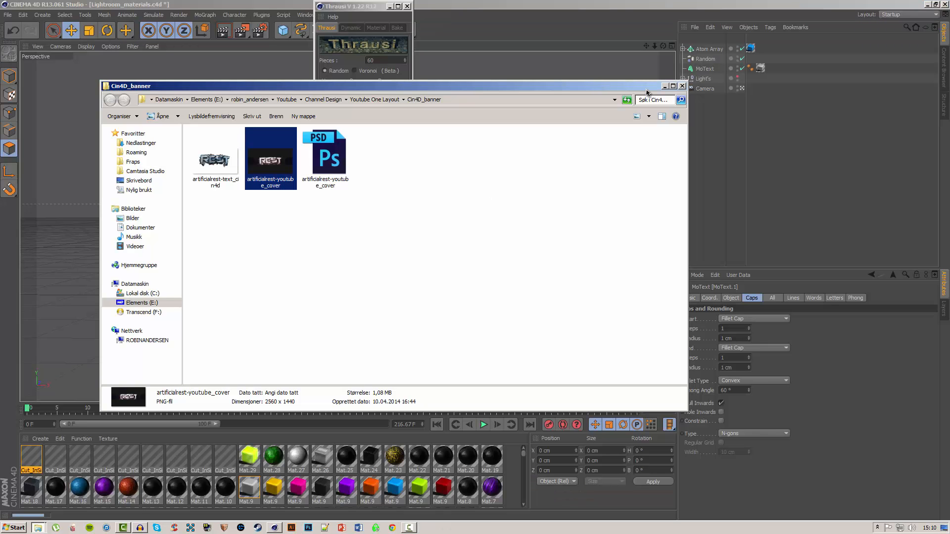
click(664, 86)
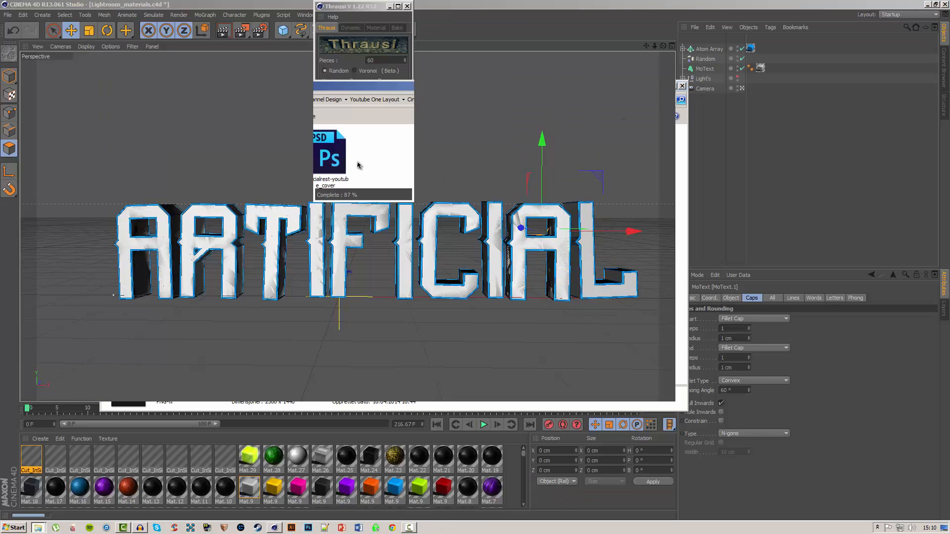
Move the Thrausi plugin window clear and close it once the letters are broken into pieces
click(365, 32)
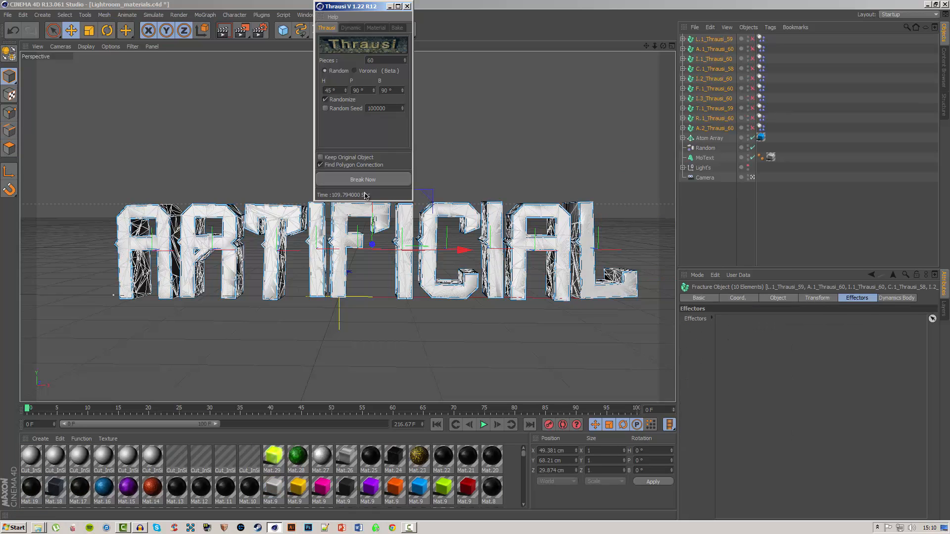
drag(377, 9, 373, 37)
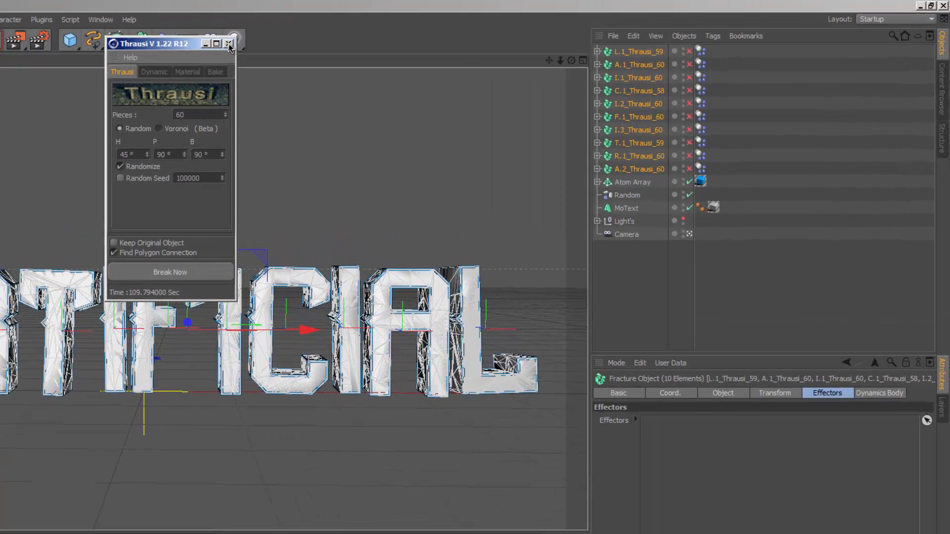
click(404, 33)
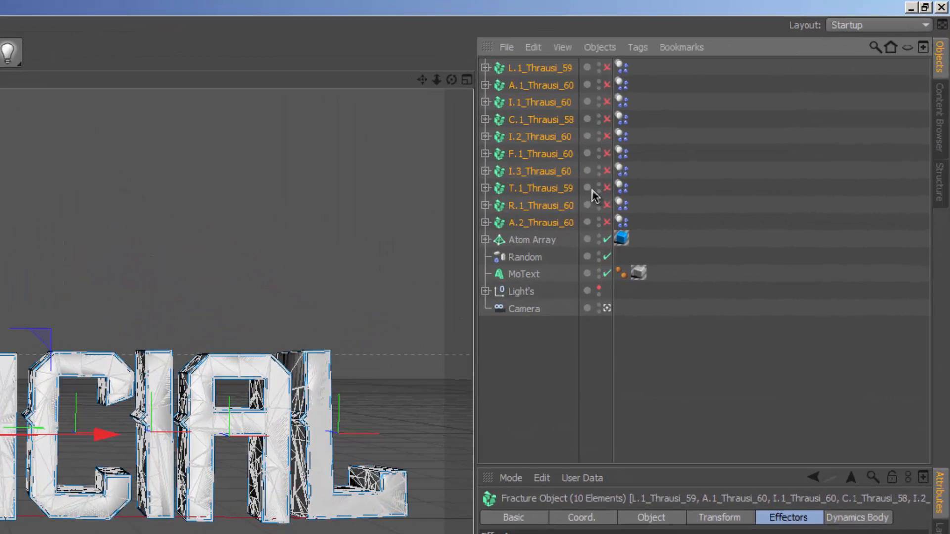
Enable all ten Thrausi fracture objects and group them under one null, expanding it to show its contents
click(544, 223)
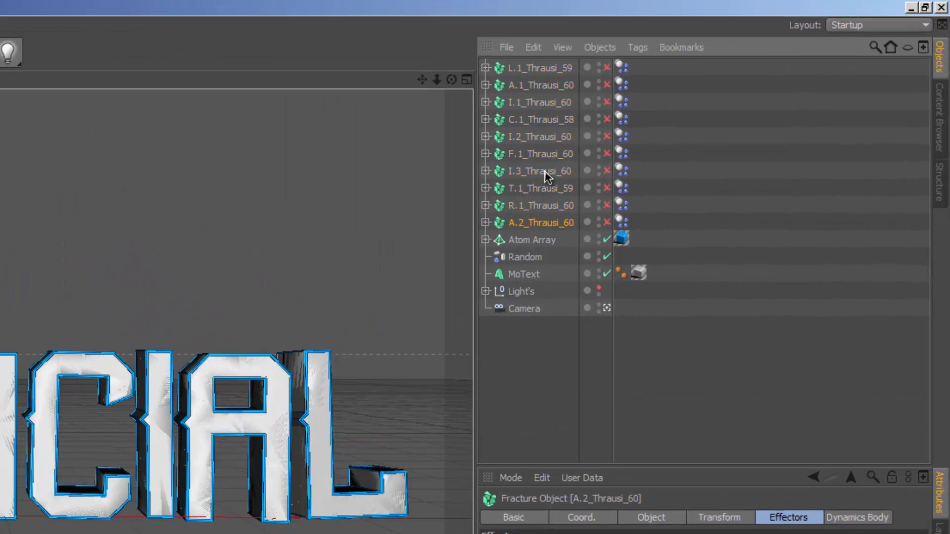
shift+click(547, 75)
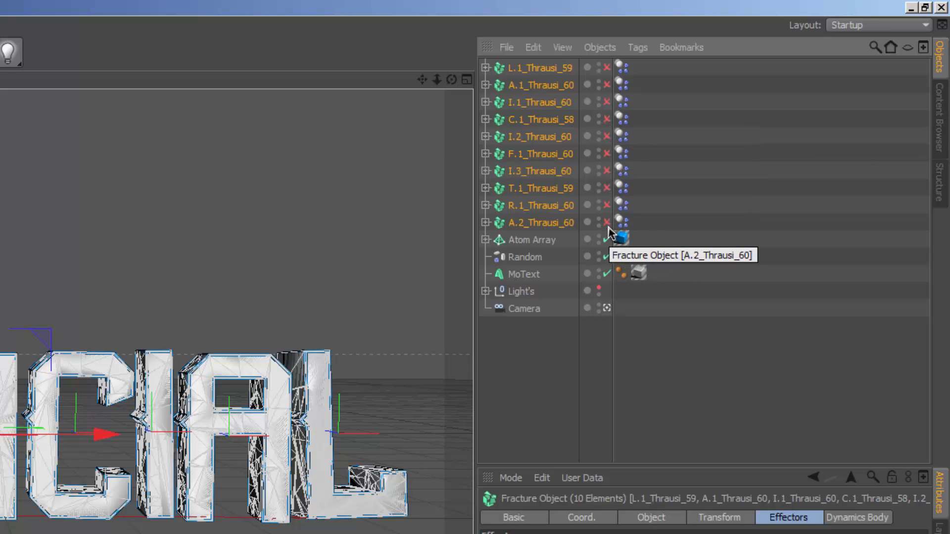
drag(607, 223, 601, 31)
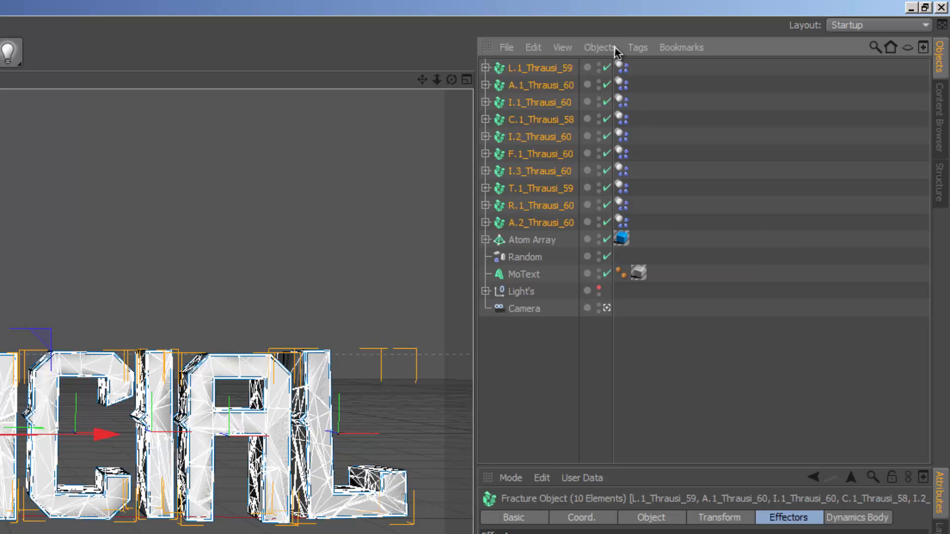
drag(606, 67, 618, 143)
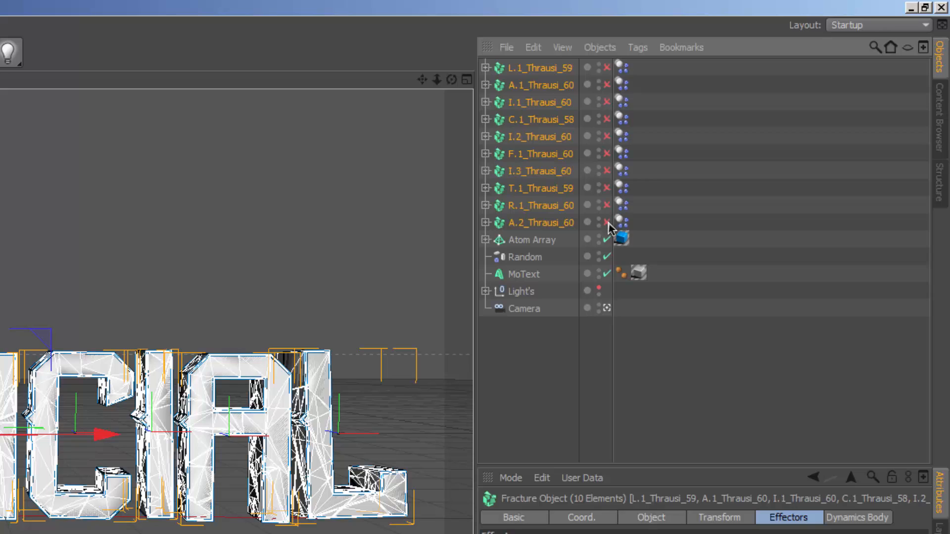
drag(611, 225, 612, 61)
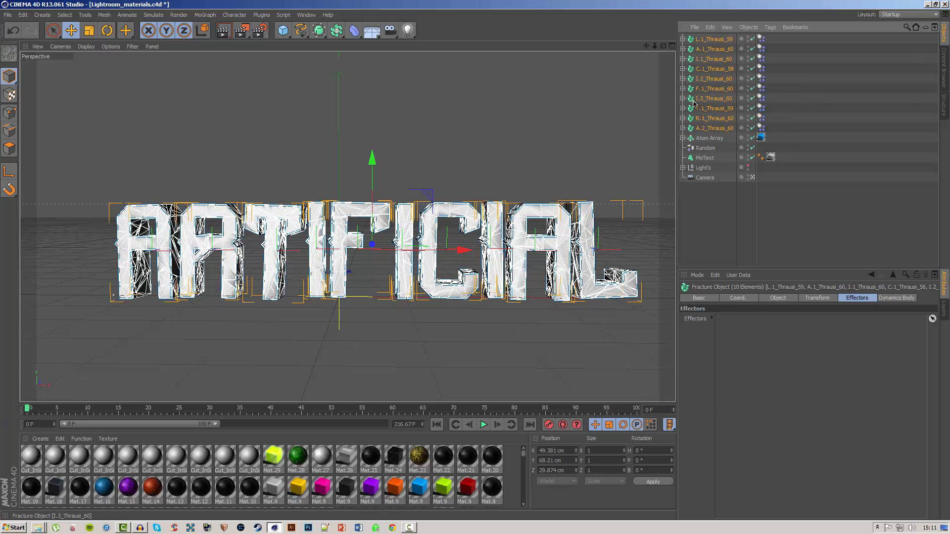
key(alt+g)
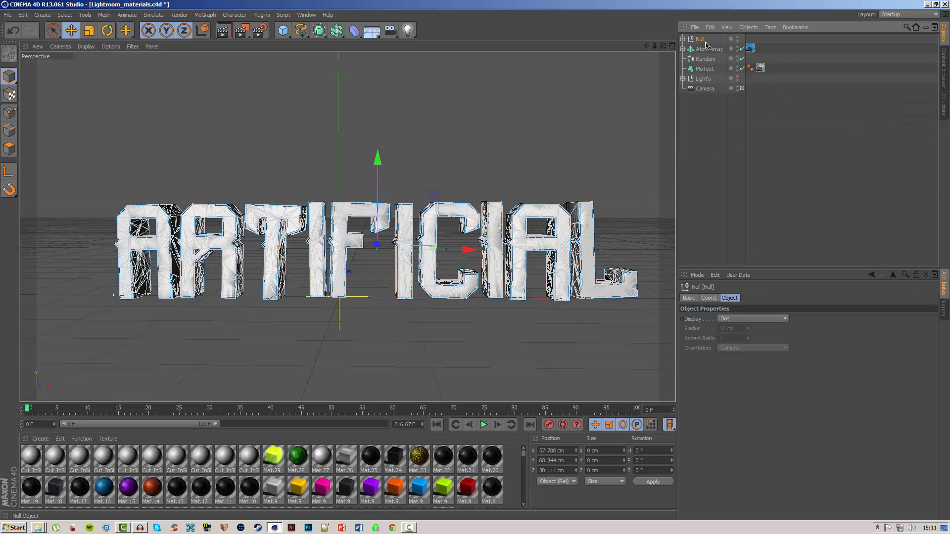
click(683, 39)
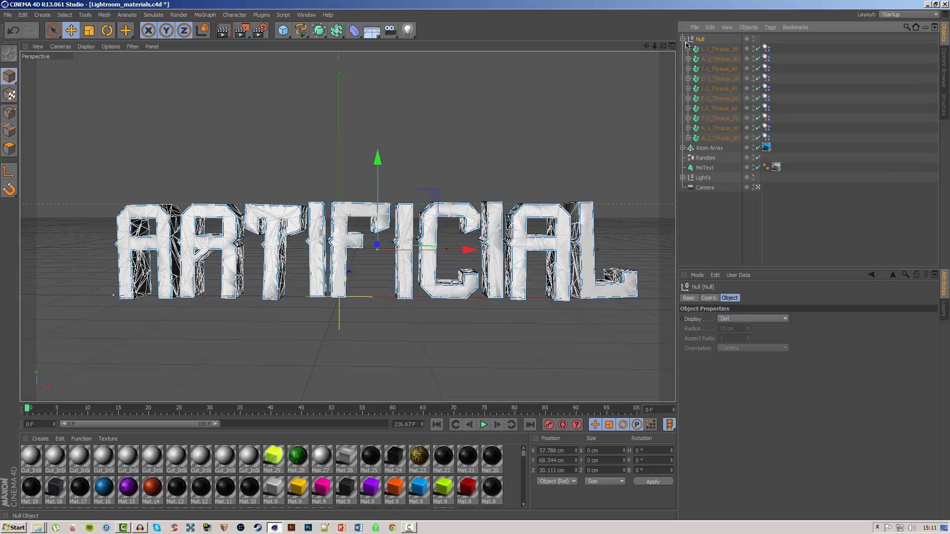
click(717, 49)
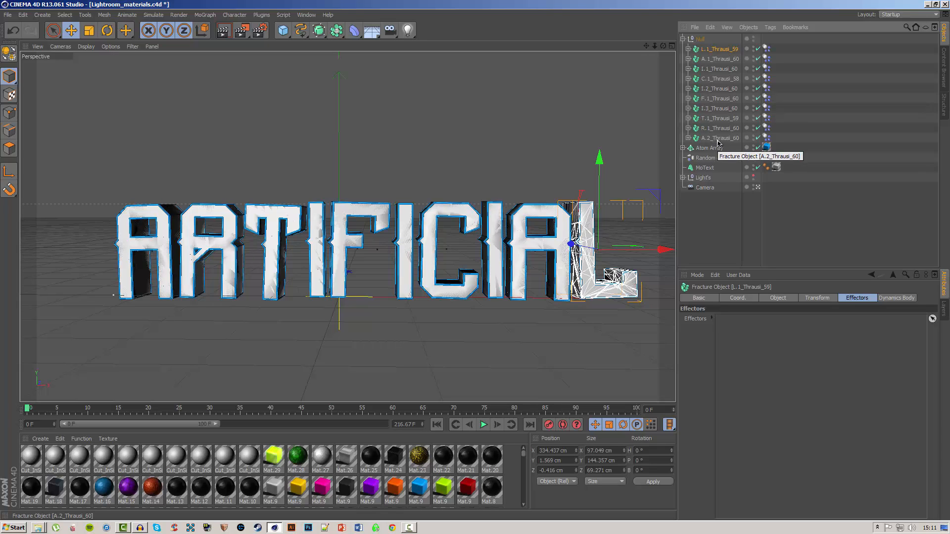
shift+click(719, 138)
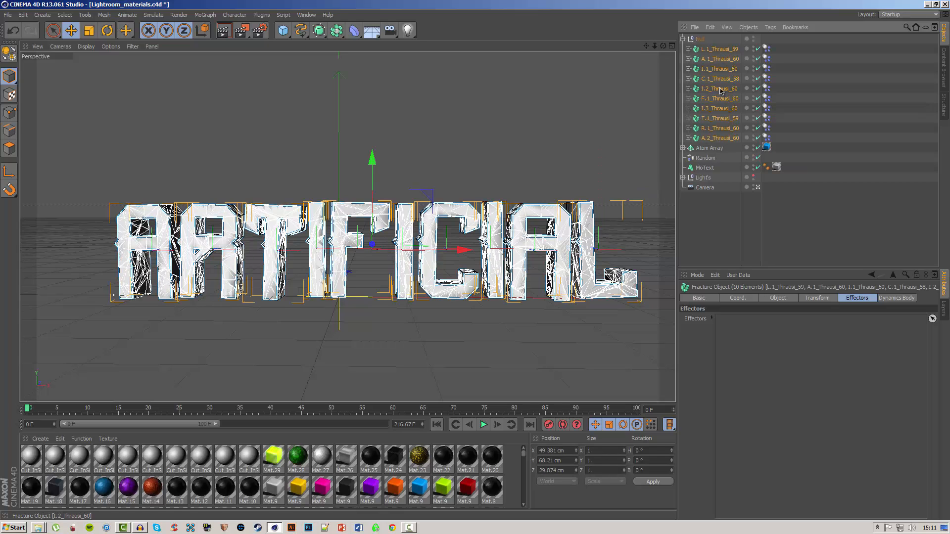
click(658, 68)
click(700, 40)
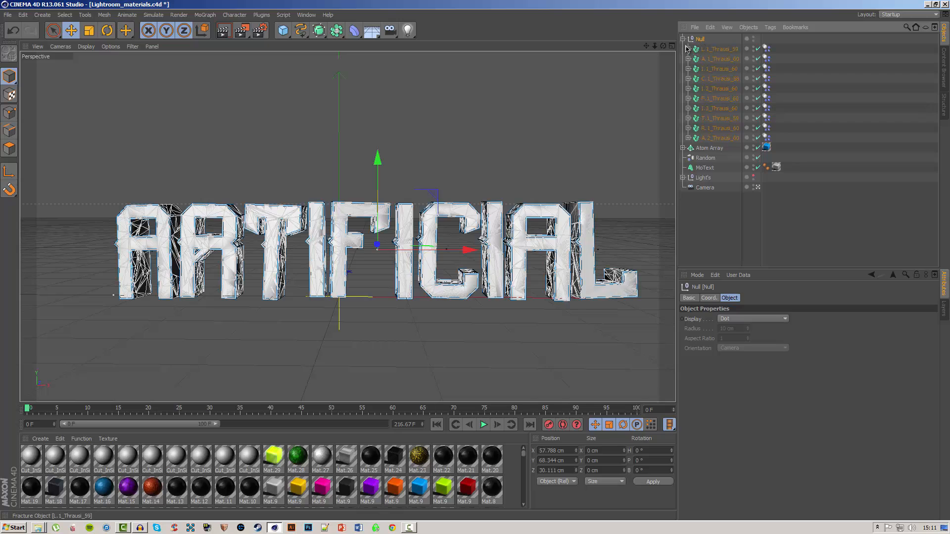
click(683, 39)
click(702, 103)
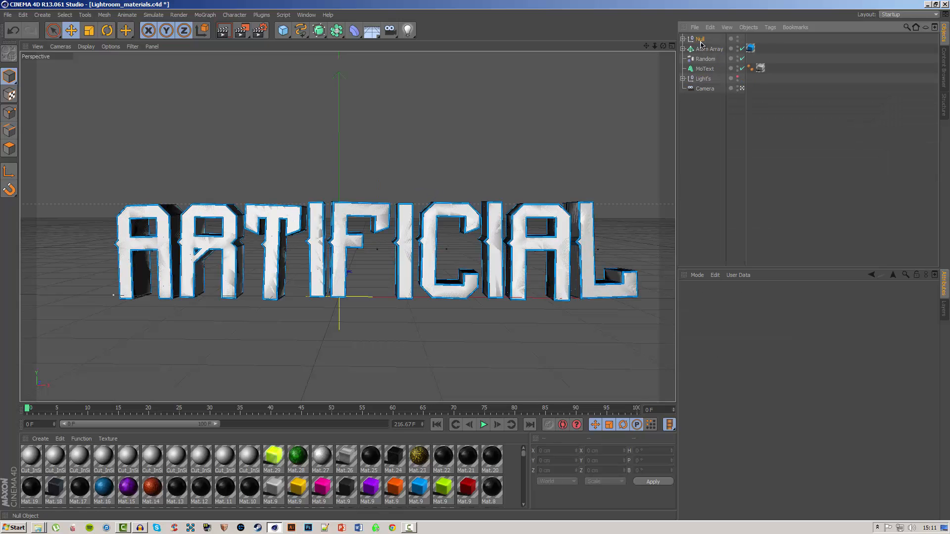
Apply a MoGraph Random effector to all ten fracture objects in the null and move the effector into that null
click(699, 40)
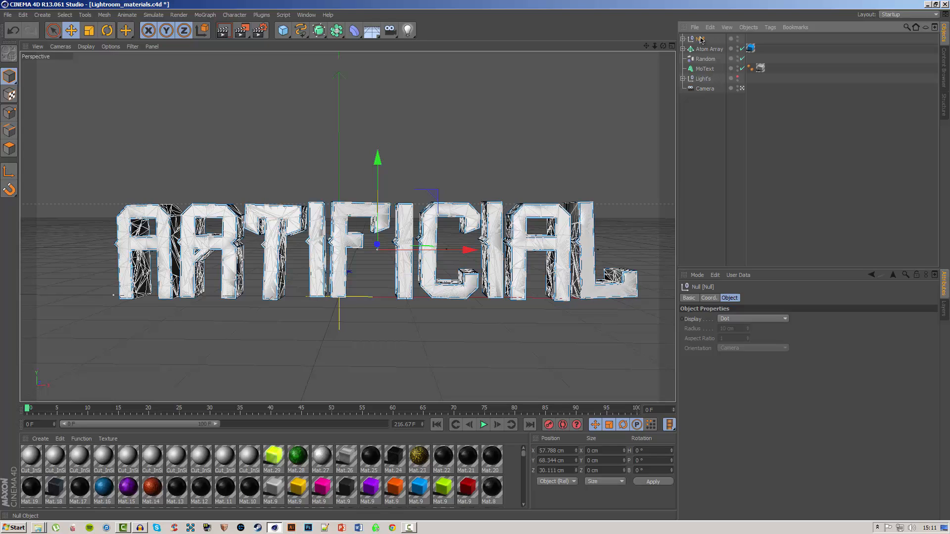
click(683, 39)
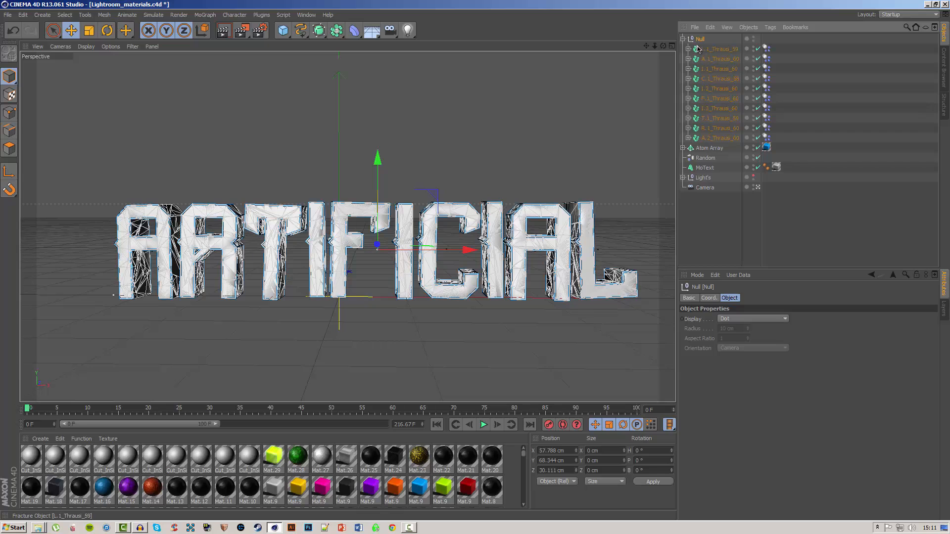
click(710, 50)
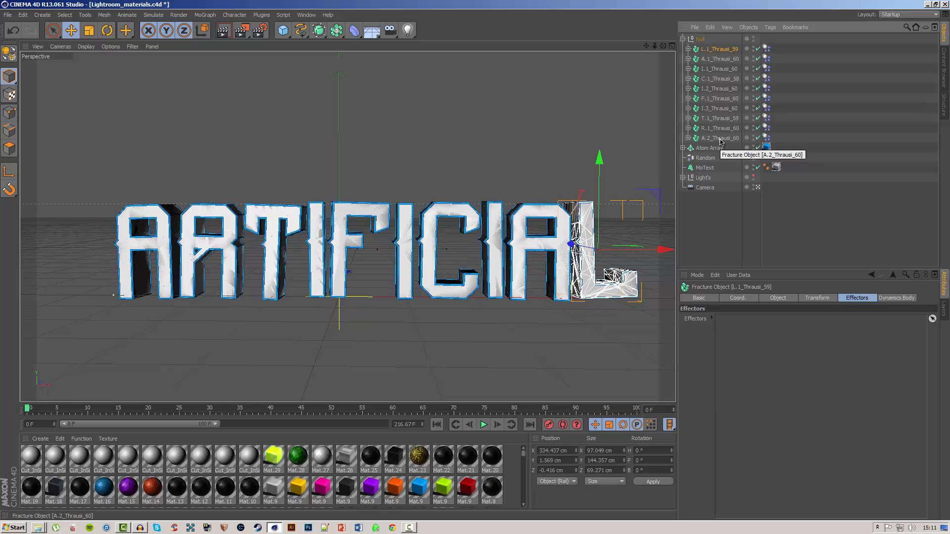
shift+click(720, 138)
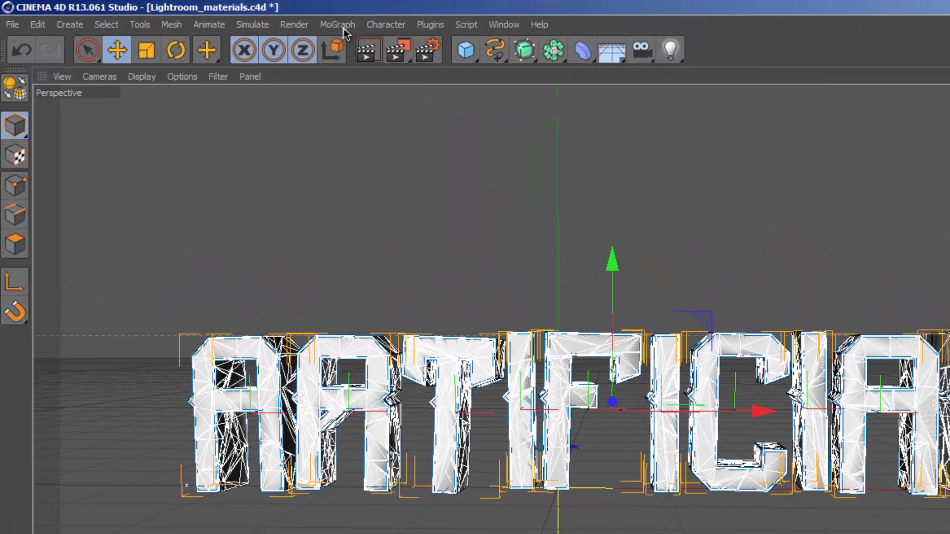
click(341, 24)
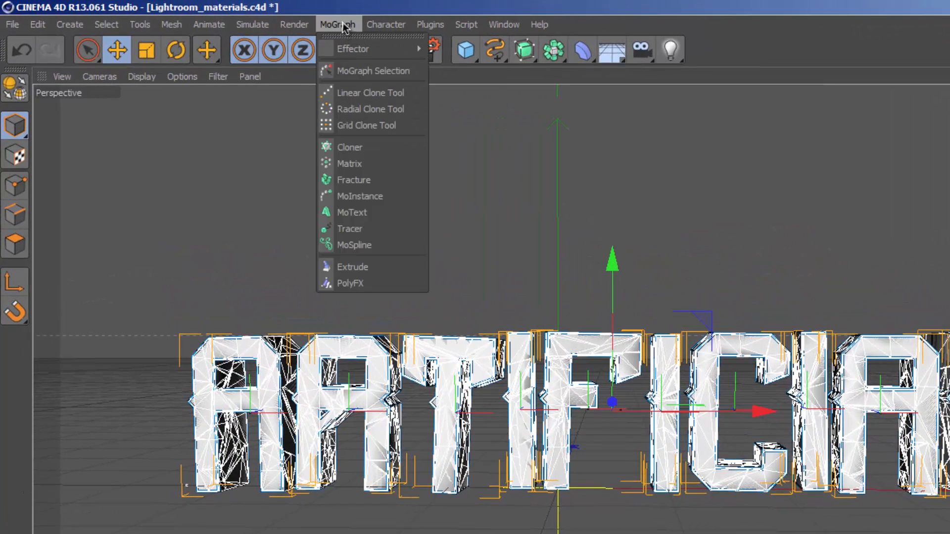
mouse_move(428, 52)
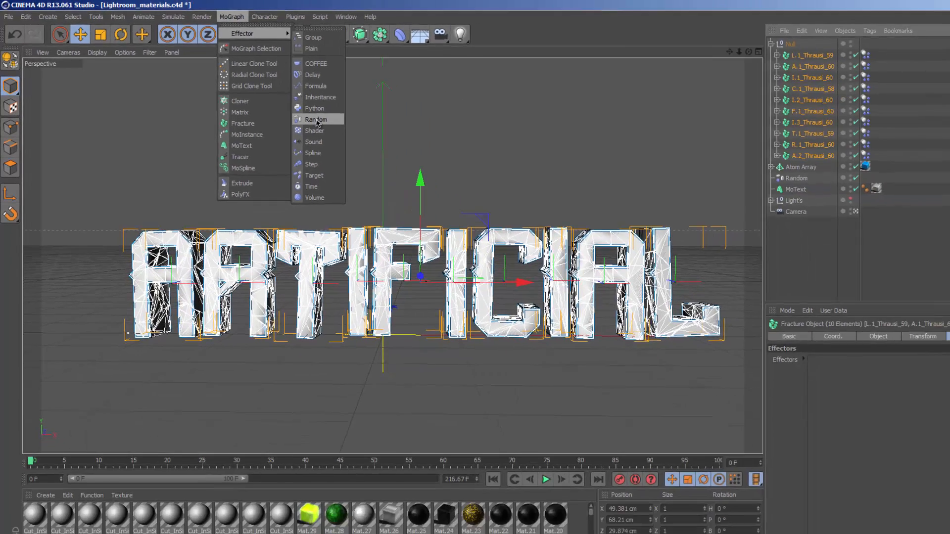
click(405, 154)
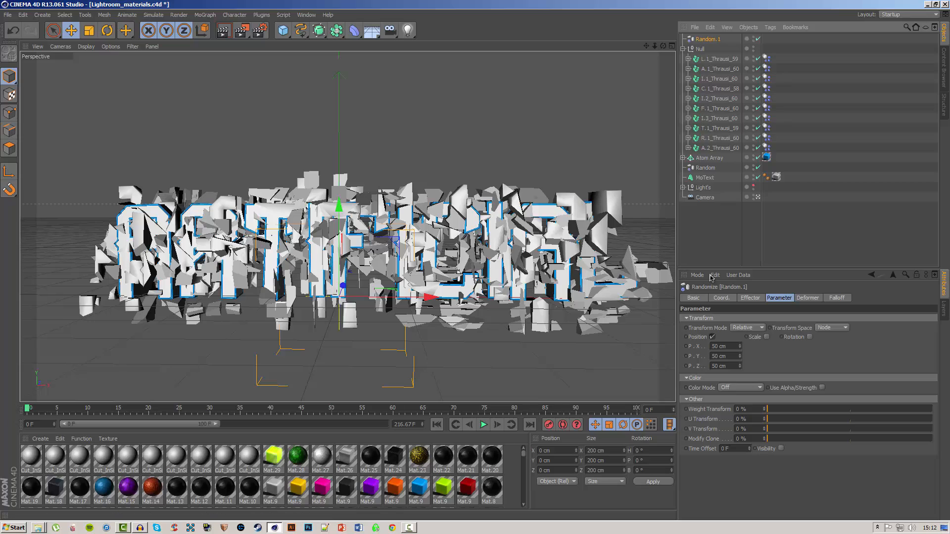
click(786, 297)
drag(708, 52, 708, 52)
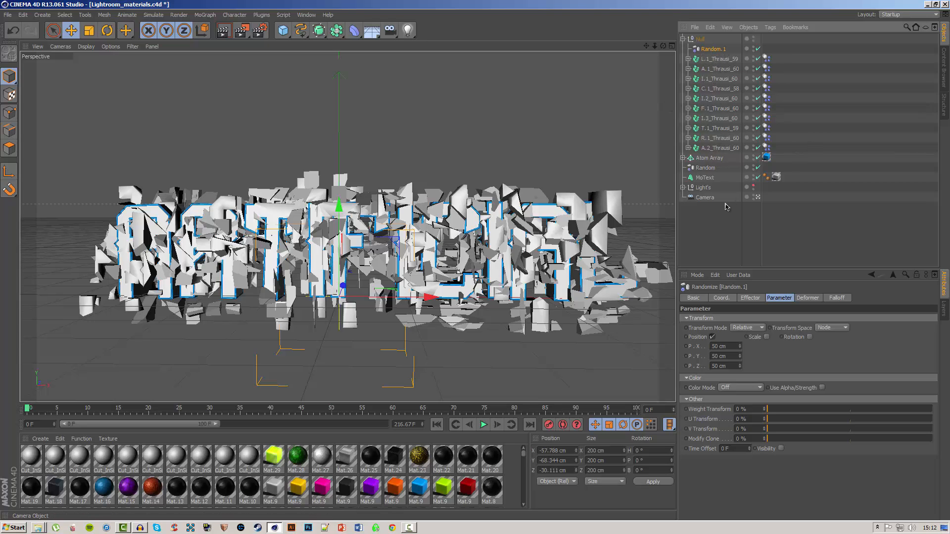
Set the deformation of the Random effector inside the null to Point
click(807, 299)
click(742, 321)
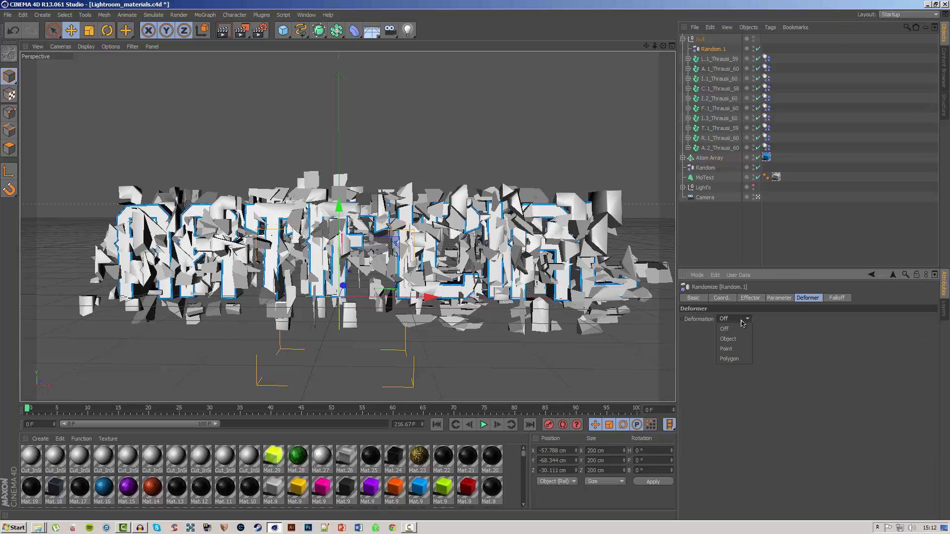
click(726, 349)
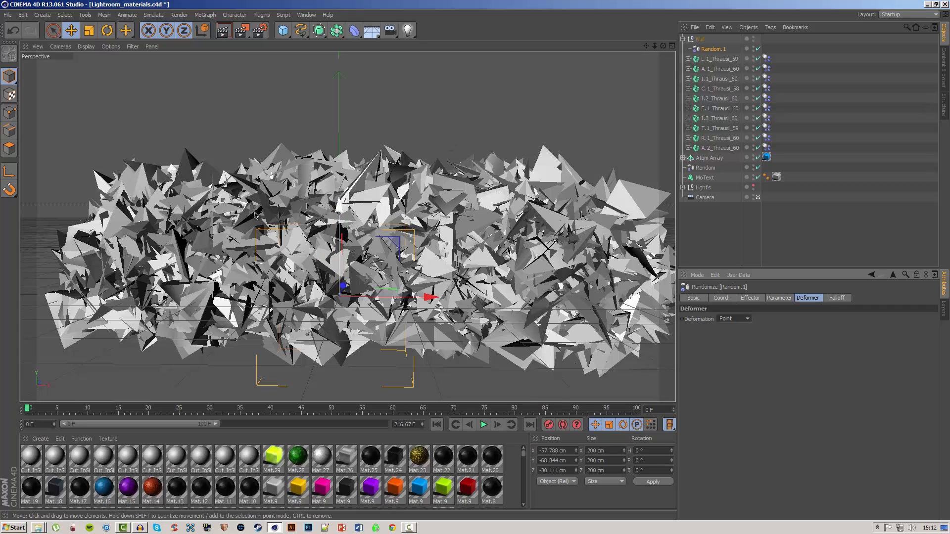
click(746, 319)
click(748, 318)
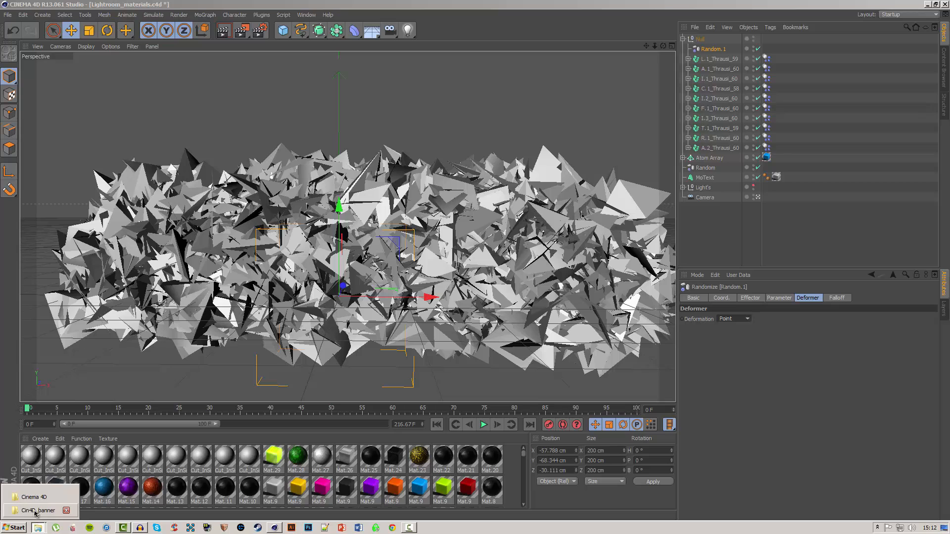
Open the artificialrest-text_cin4d image from the Cin4D_banner folder to examine its sharp shards, and return to Cinema 4D
click(36, 515)
double_click(214, 169)
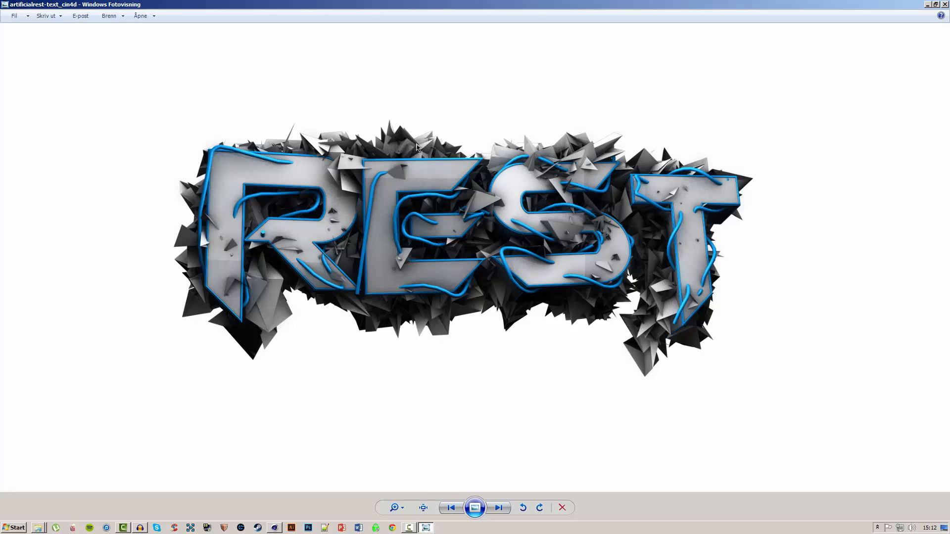
click(945, 5)
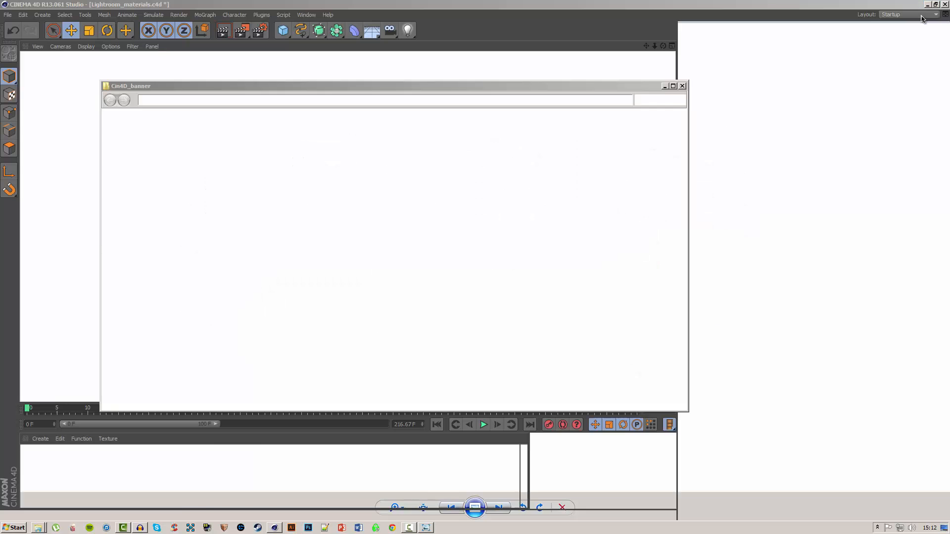
click(665, 88)
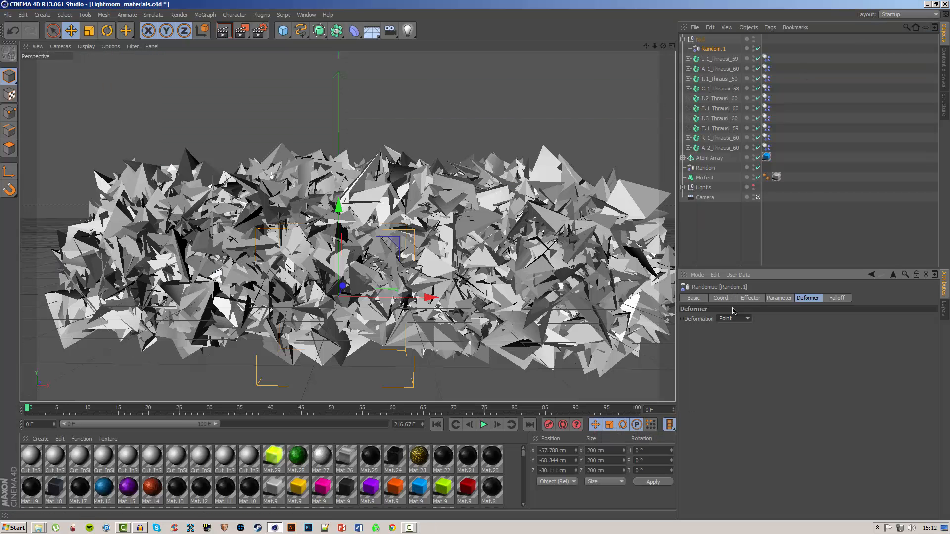
Try the Off and Object deformation modes on the Random effector in the null and set it back to Point
click(734, 318)
click(734, 329)
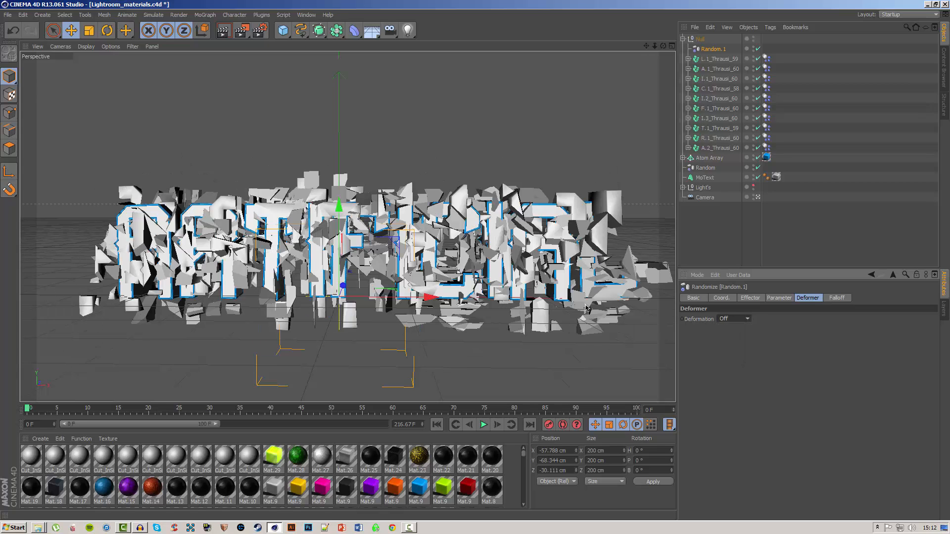
click(743, 320)
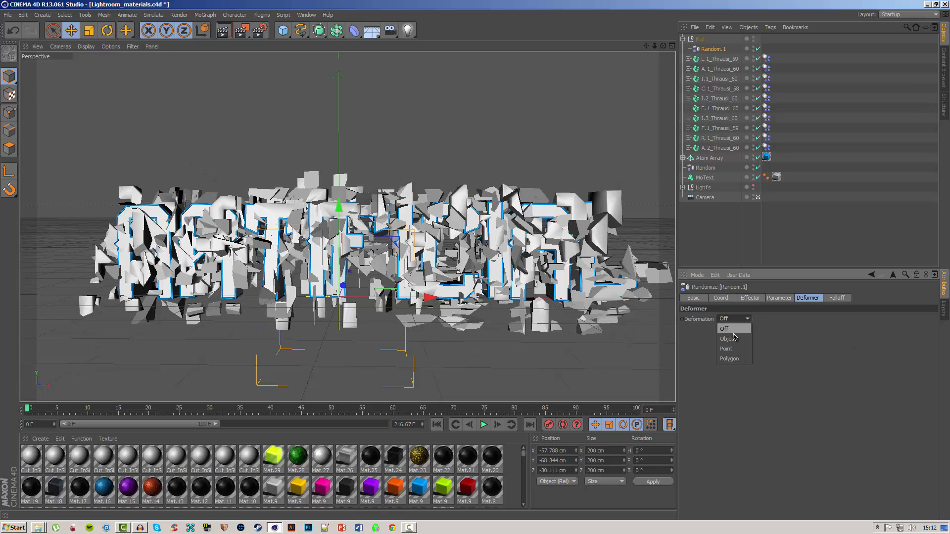
click(732, 338)
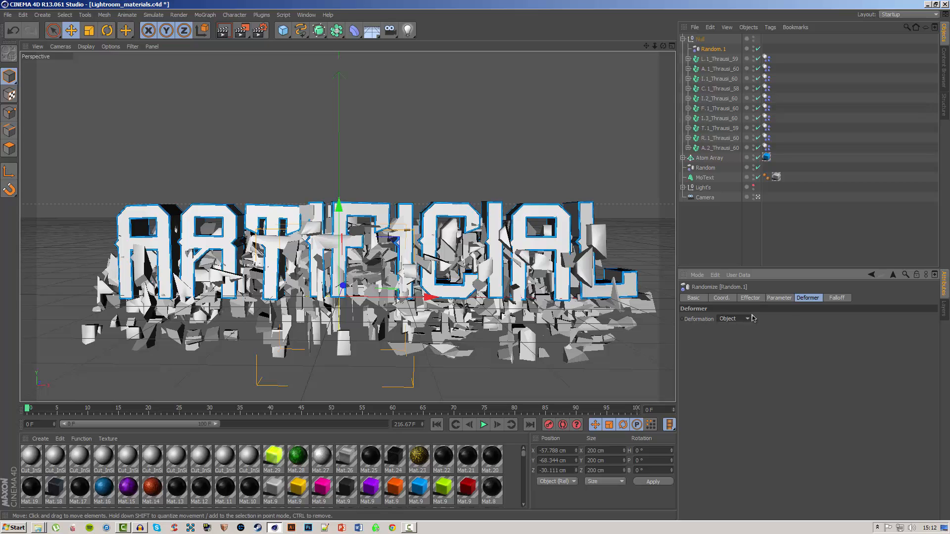
click(747, 320)
click(734, 338)
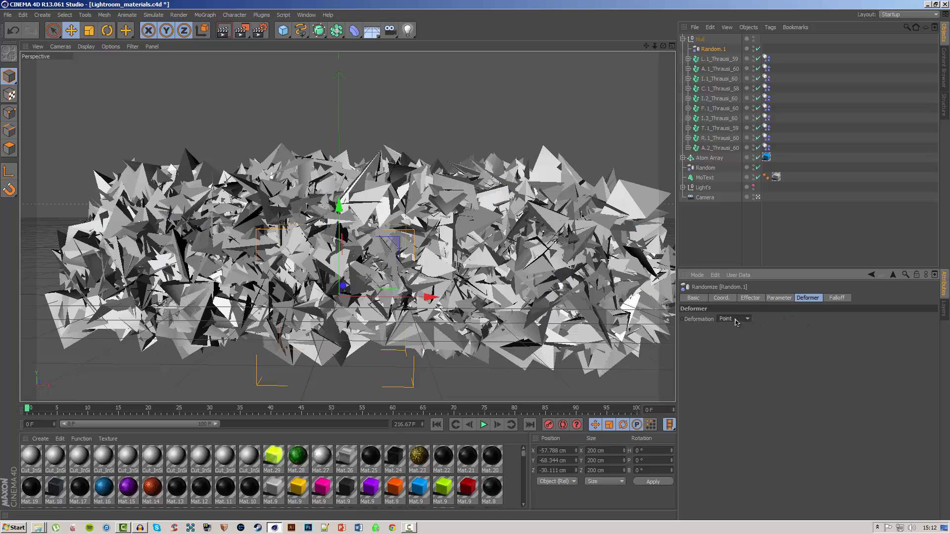
Try the Polygon and Point deformation modes on the Random effector in the null and set its deformation to Off
click(742, 320)
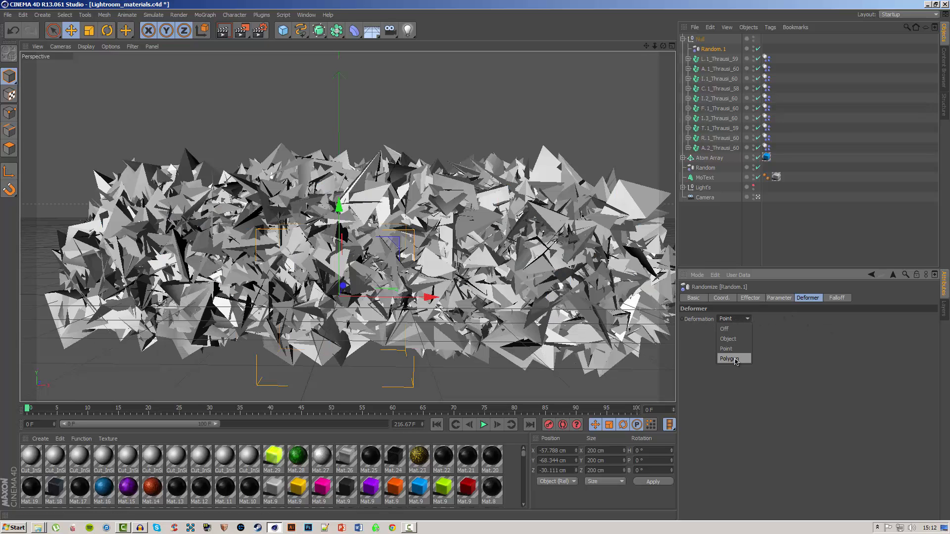
click(736, 360)
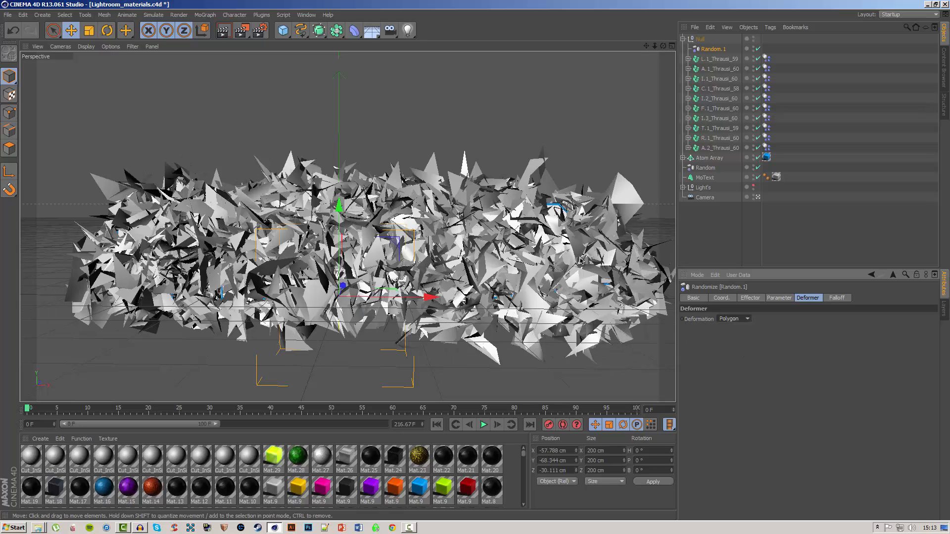
click(736, 320)
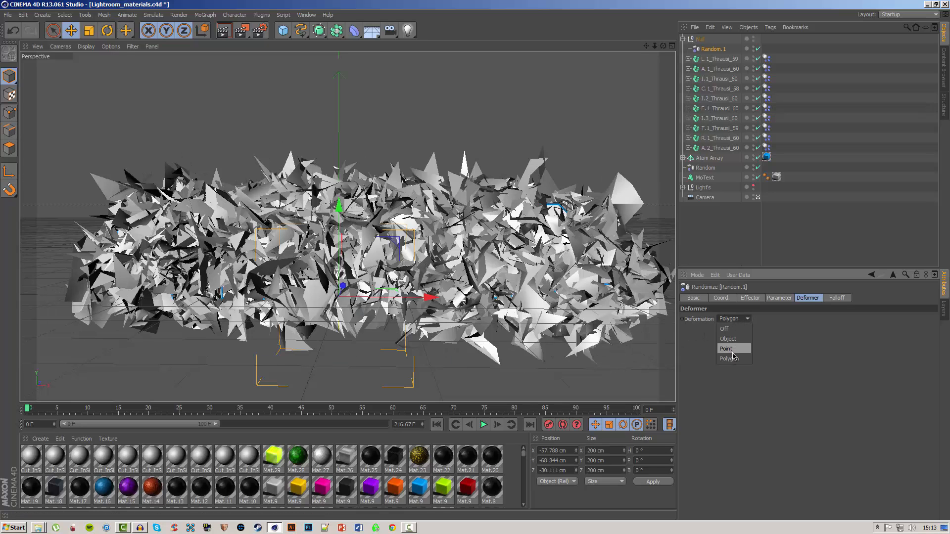
click(734, 337)
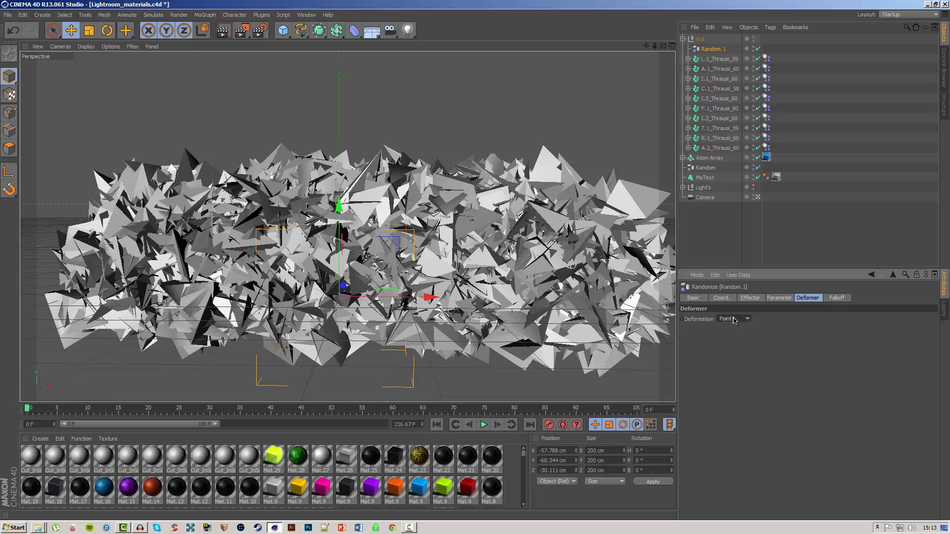
click(736, 319)
click(732, 329)
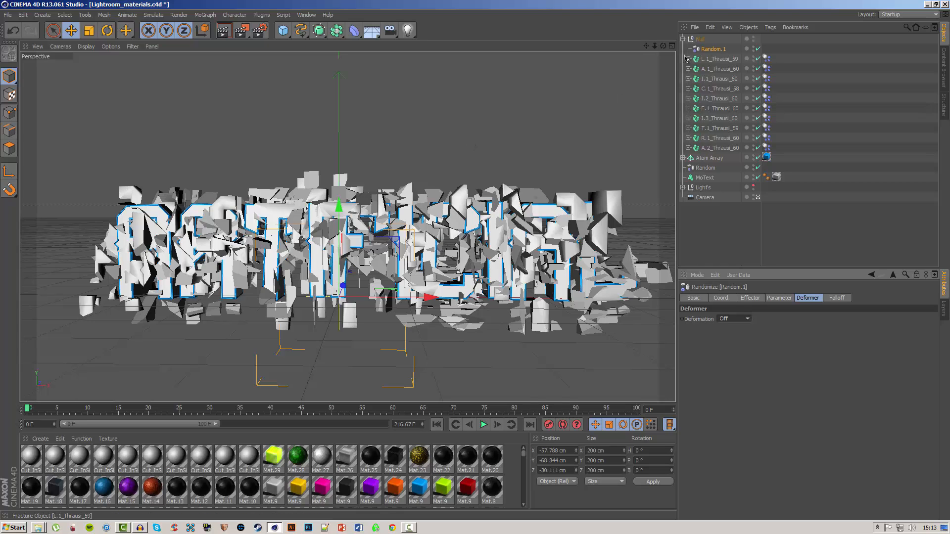
Collapse the null of fracture objects and copy the MoText's Mat.9 texture tag onto it
click(683, 38)
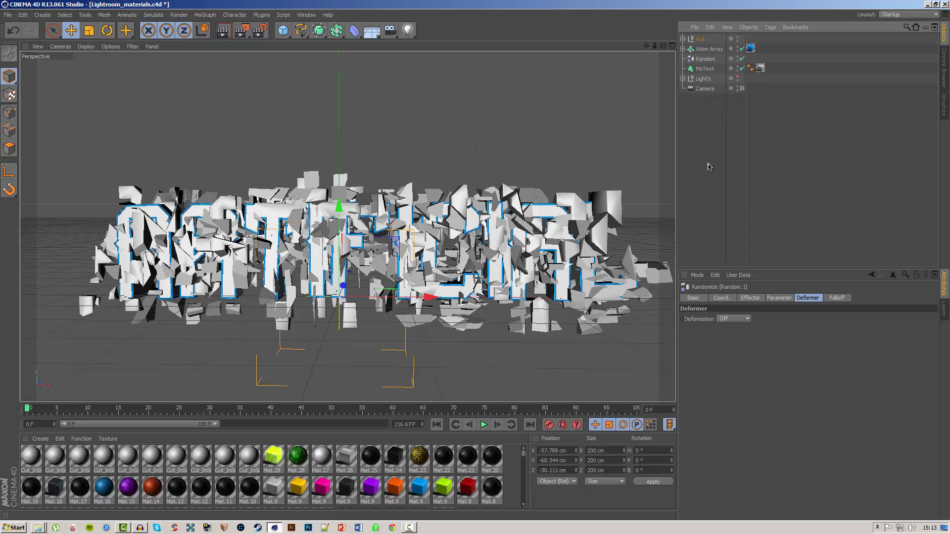
click(760, 68)
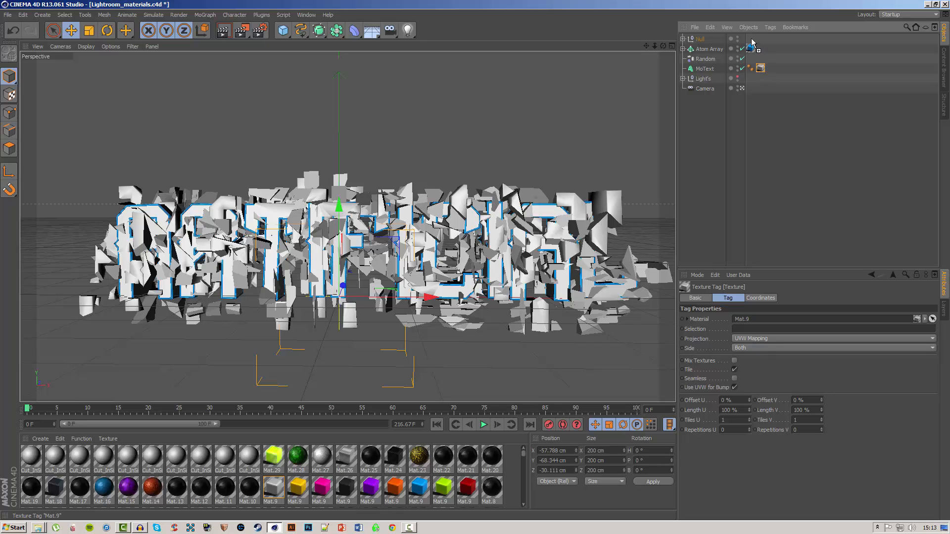
mouse_move(751, 39)
ctrl+mouse_down()
mouse_move(759, 60)
mouse_move(750, 39)
ctrl+mouse_up()
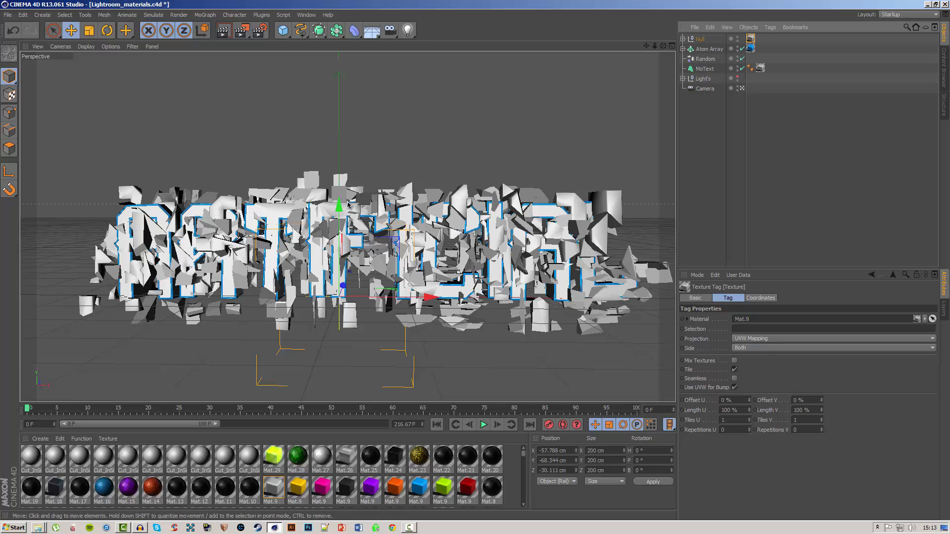
Move the null of shards up to about Y 82.5 cm and back behind the text to about Z 80 cm
drag(340, 207, 342, 172)
key(ctrl+z)
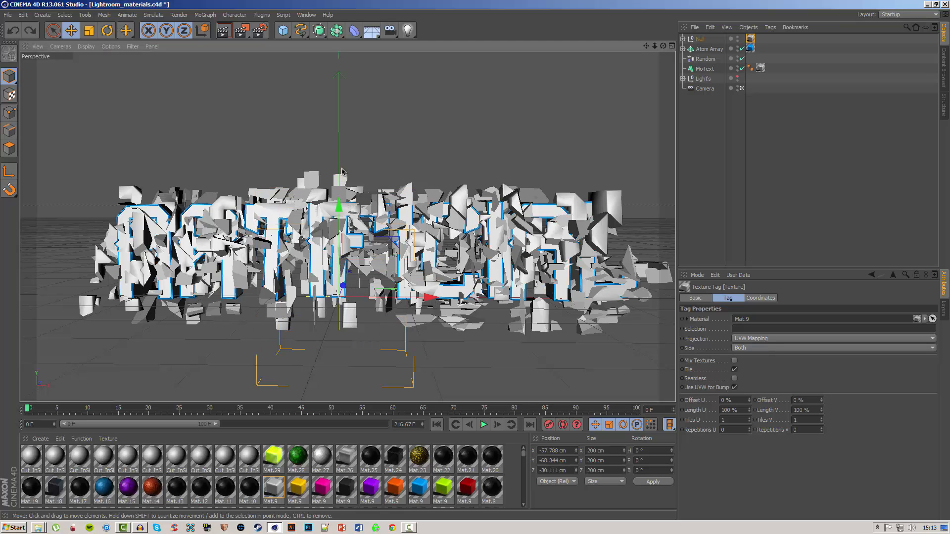
click(699, 39)
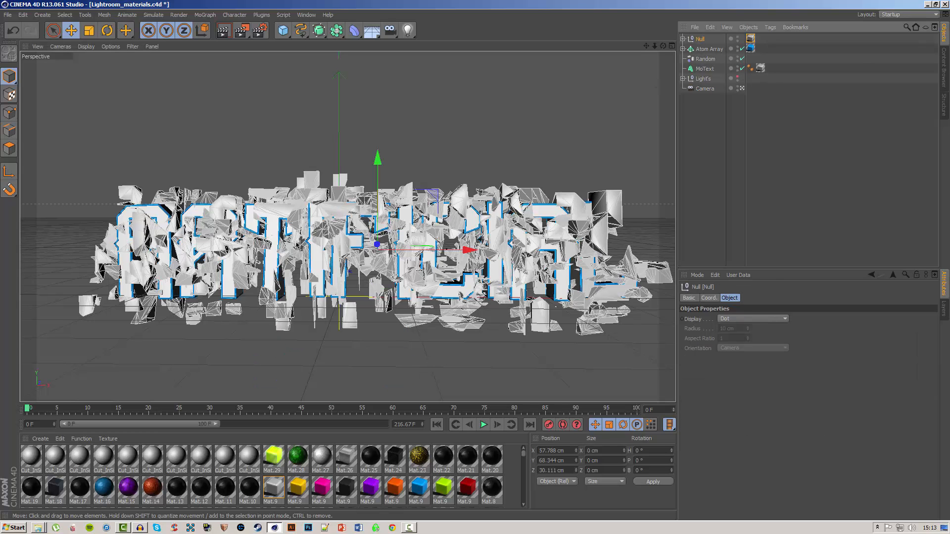
mouse_move(381, 158)
mouse_down()
mouse_move(382, 134)
mouse_move(381, 151)
mouse_up()
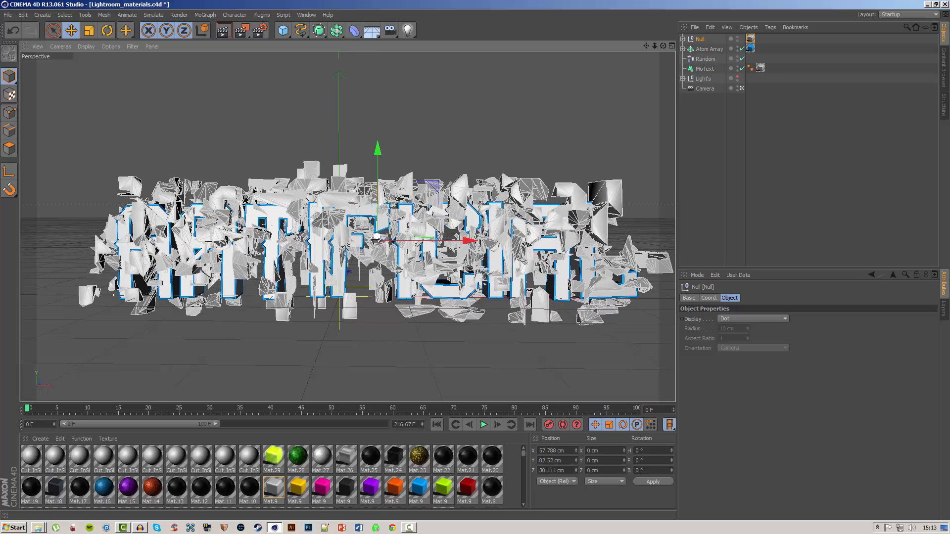
drag(375, 237, 426, 243)
drag(319, 228, 408, 236)
click(519, 132)
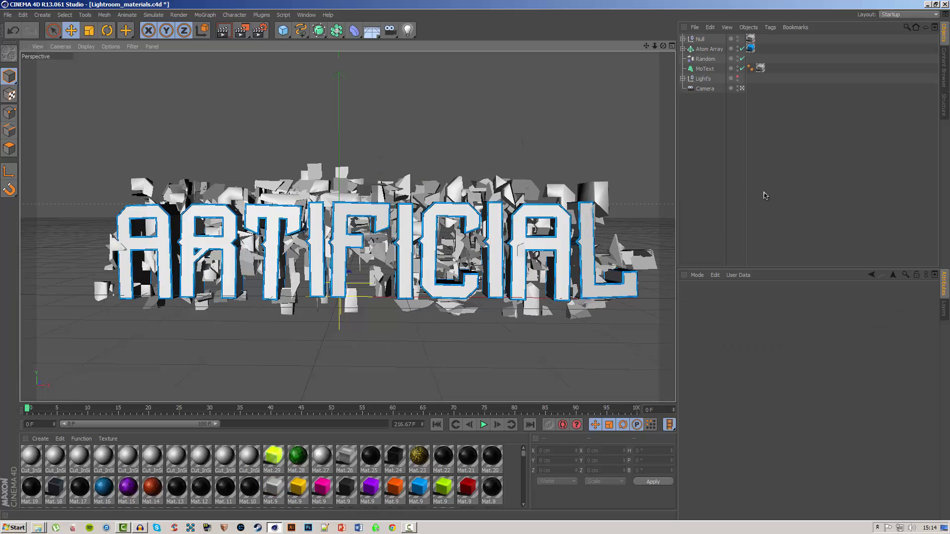
Leave the scene camera's view and examine how the shards sit behind the ARTIFICIAL letters
click(700, 39)
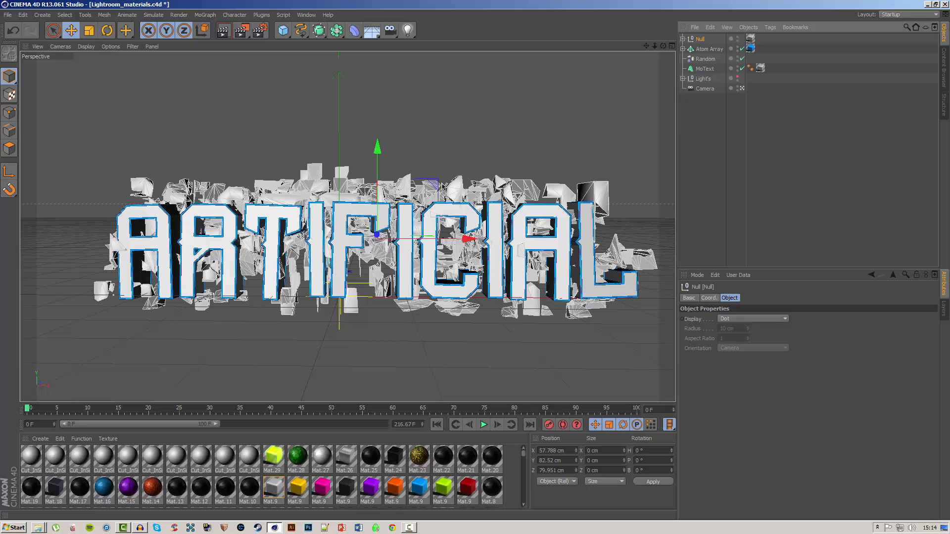
click(742, 89)
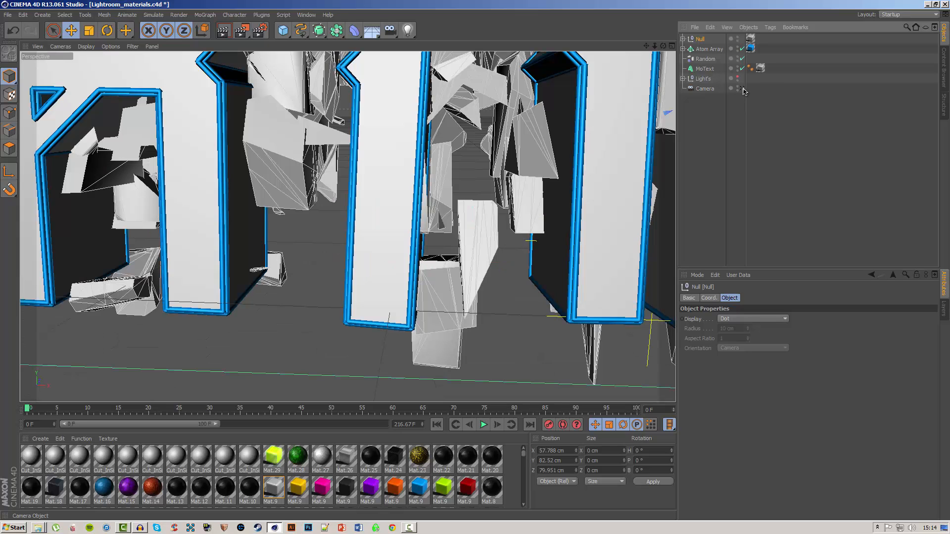
scroll(421, 170, up, 3)
scroll(426, 169, down, 6)
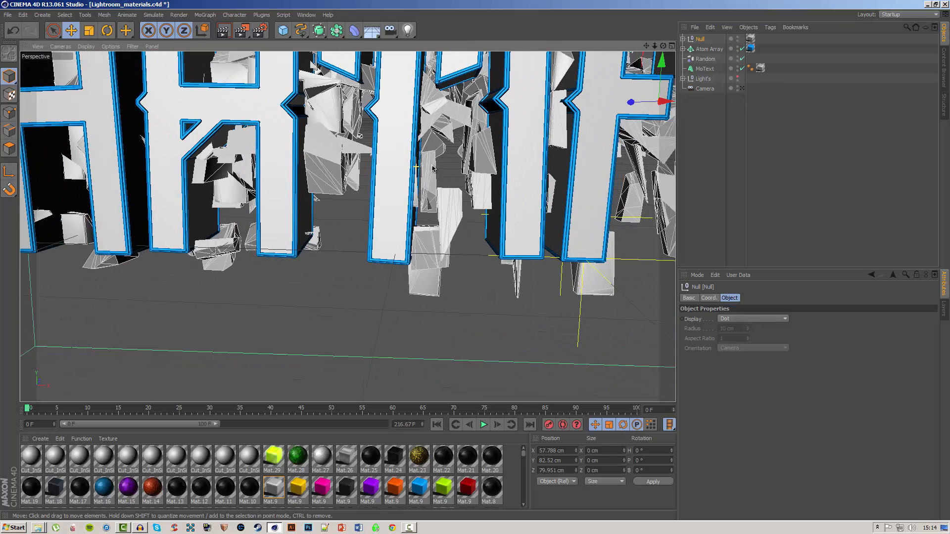
scroll(507, 159, down, 5)
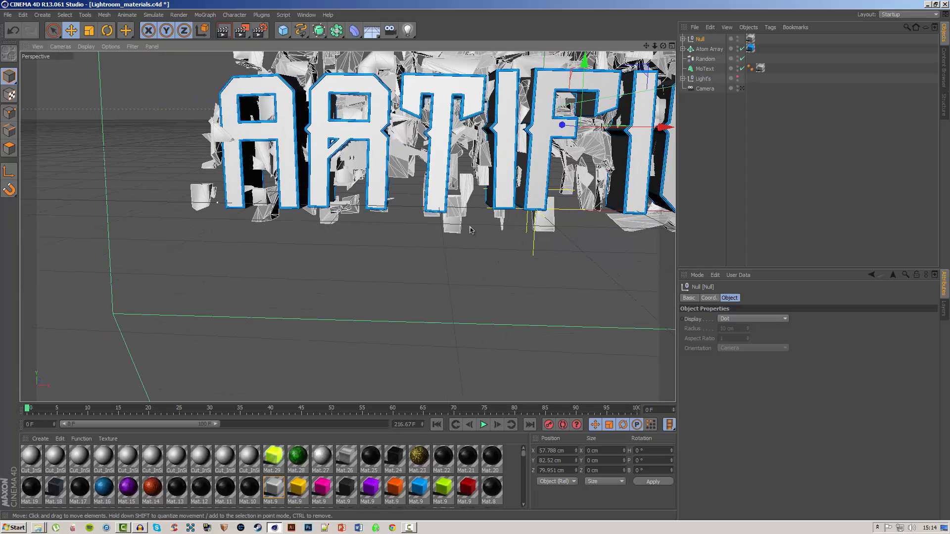
key(ctrl+z)
key(ctrl+z)
key(ctrl+y)
key(ctrl+y)
click(558, 264)
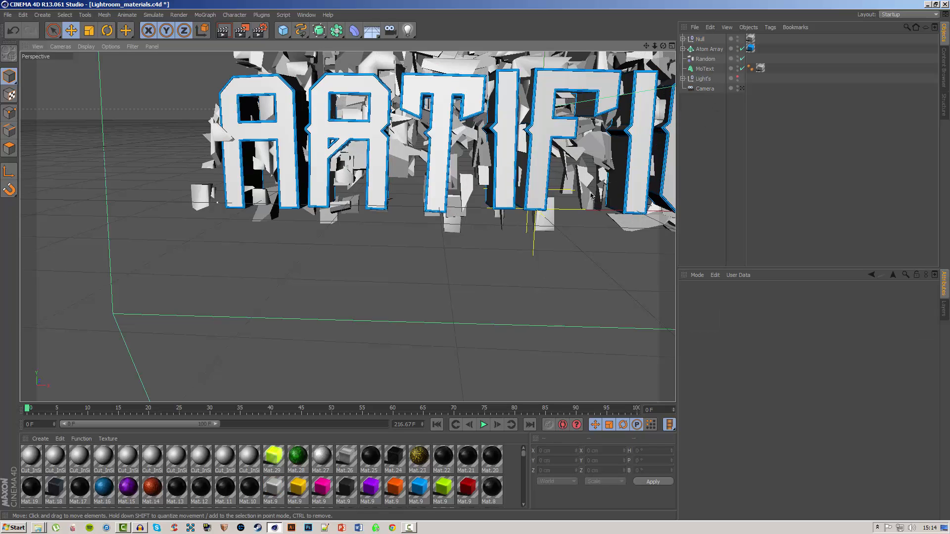
drag(554, 188, 499, 200)
key(ctrl+z)
key(ctrl+z)
key(ctrl+z)
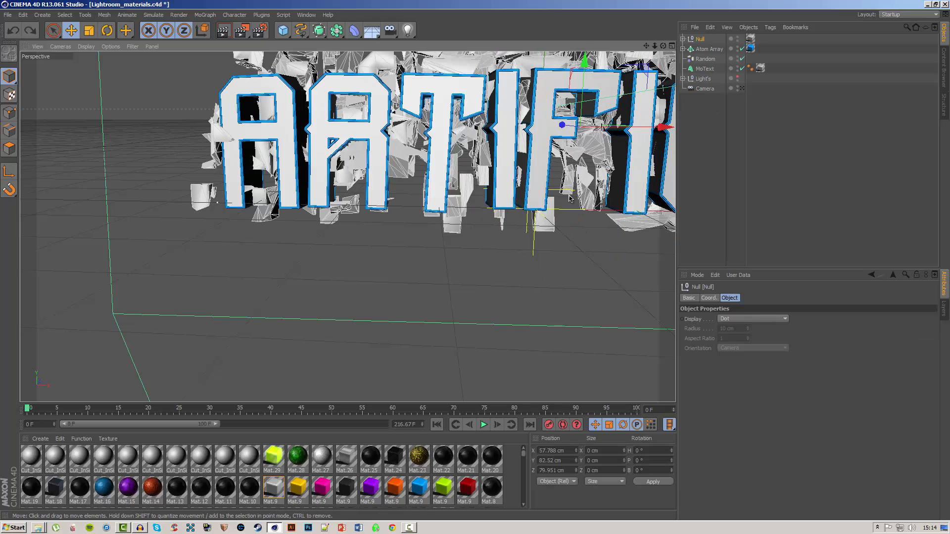
click(723, 116)
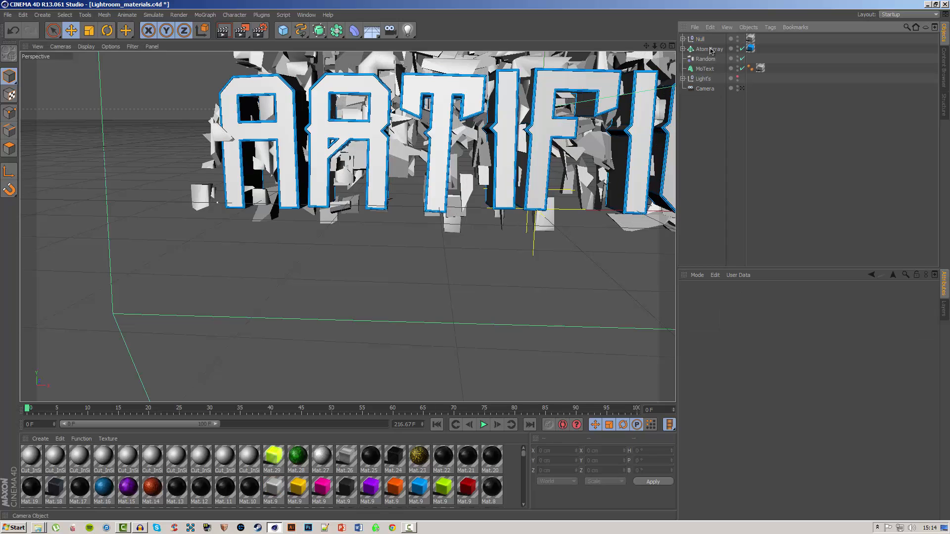
Look through the scene camera again and shift it to about X 68.8, Y 113.3, Z -927.3 cm to reframe the text
click(706, 88)
drag(580, 151, 612, 103)
scroll(612, 102, down, 2)
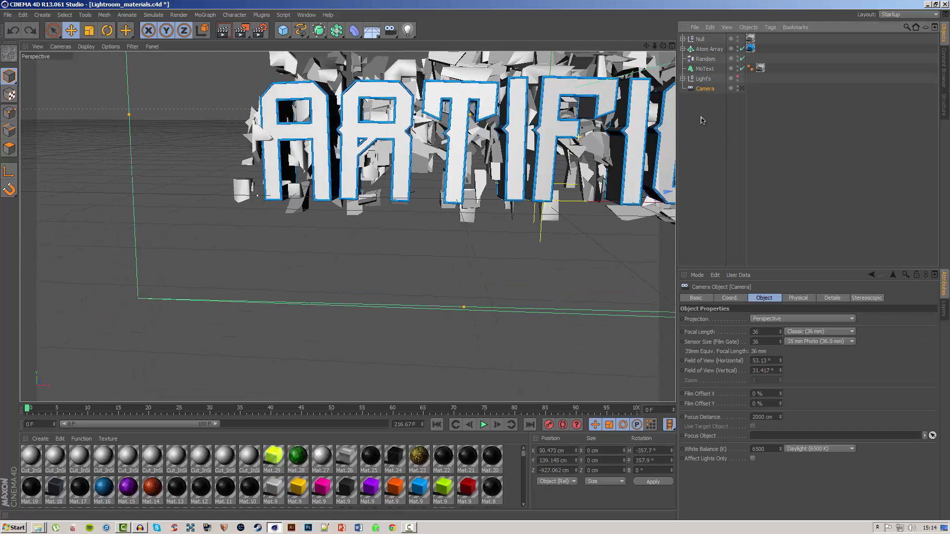
key(ctrl+z)
click(741, 89)
alt+middle_drag(394, 205, 425, 214)
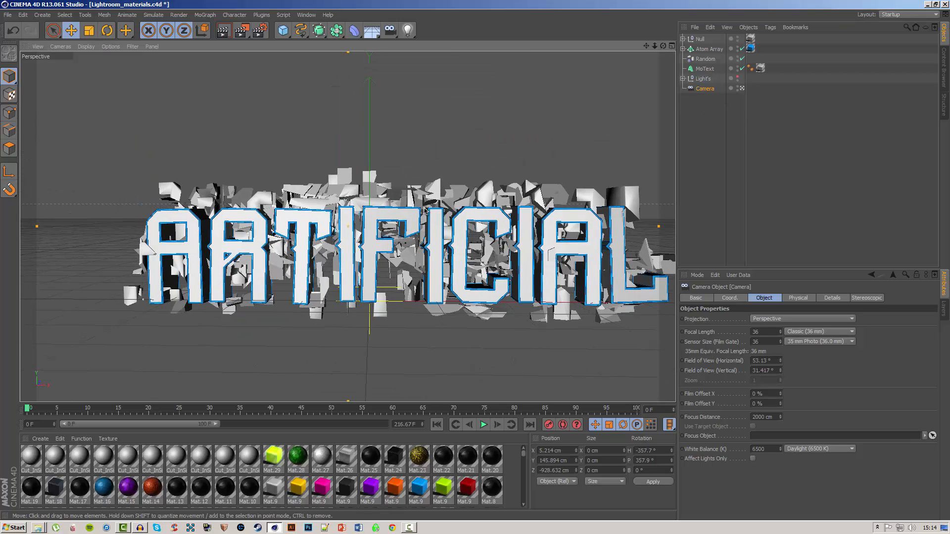
alt+middle_drag(527, 253, 488, 239)
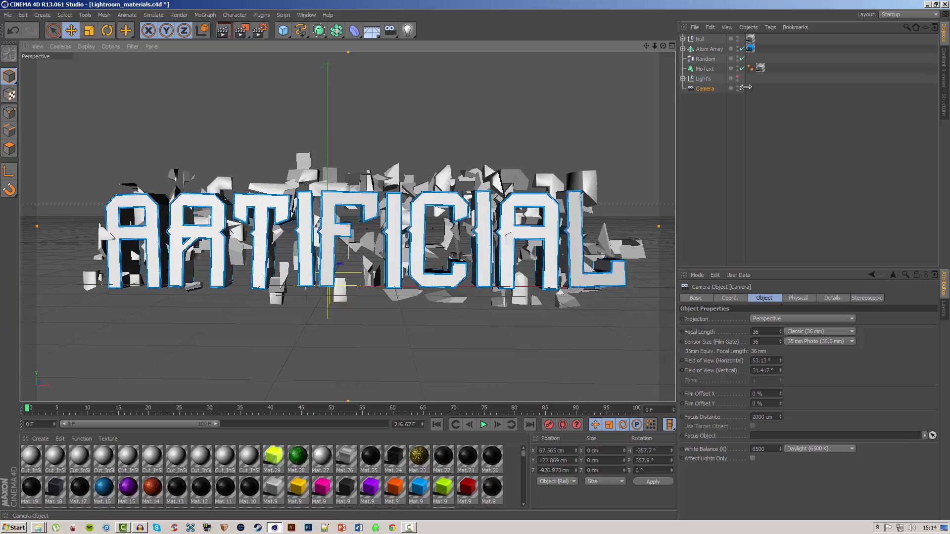
mouse_move(389, 233)
alt+middle_down()
mouse_move(376, 290)
mouse_move(382, 210)
mouse_move(388, 237)
alt+middle_up()
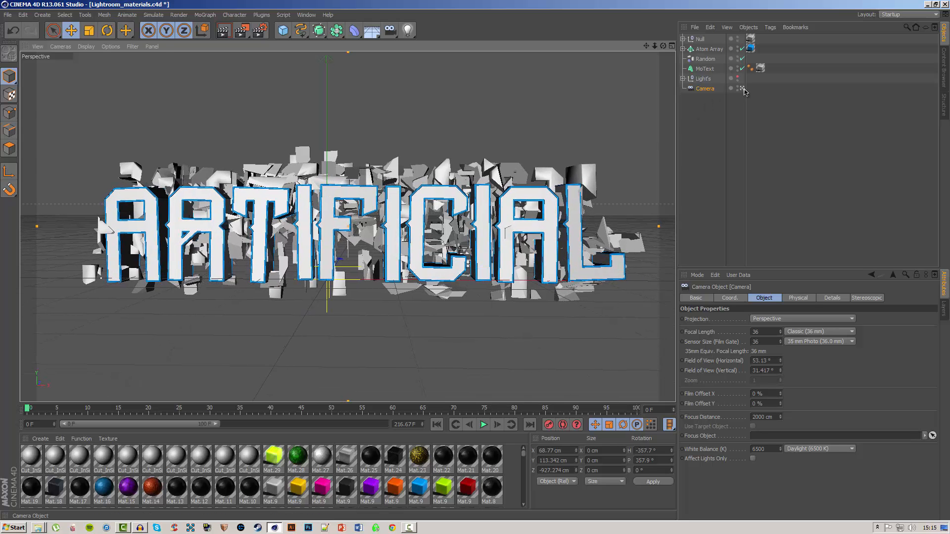
Leave the camera's view and inspect the text, shards and camera frame from several angles
click(741, 88)
alt+drag(401, 220, 535, 203)
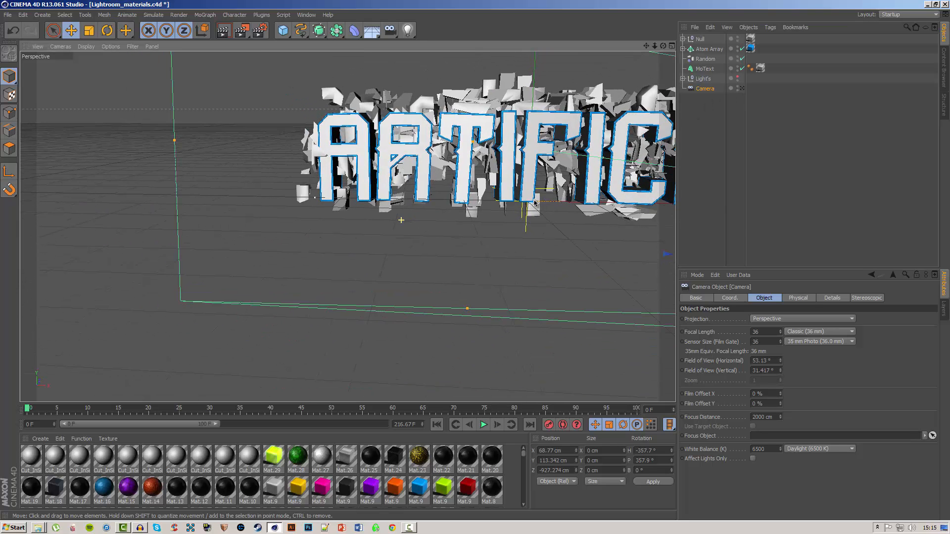
click(566, 231)
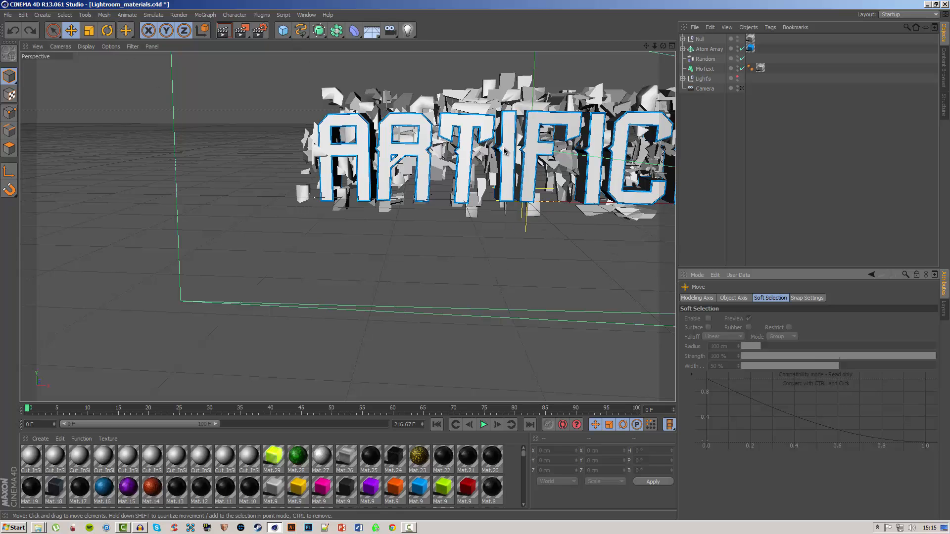
alt+drag(505, 151, 559, 160)
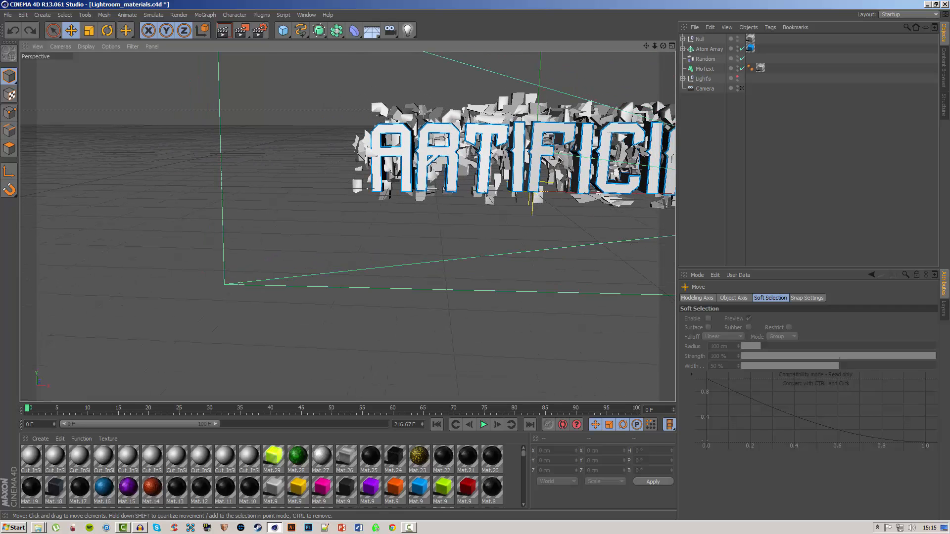
alt+drag(496, 286, 602, 221)
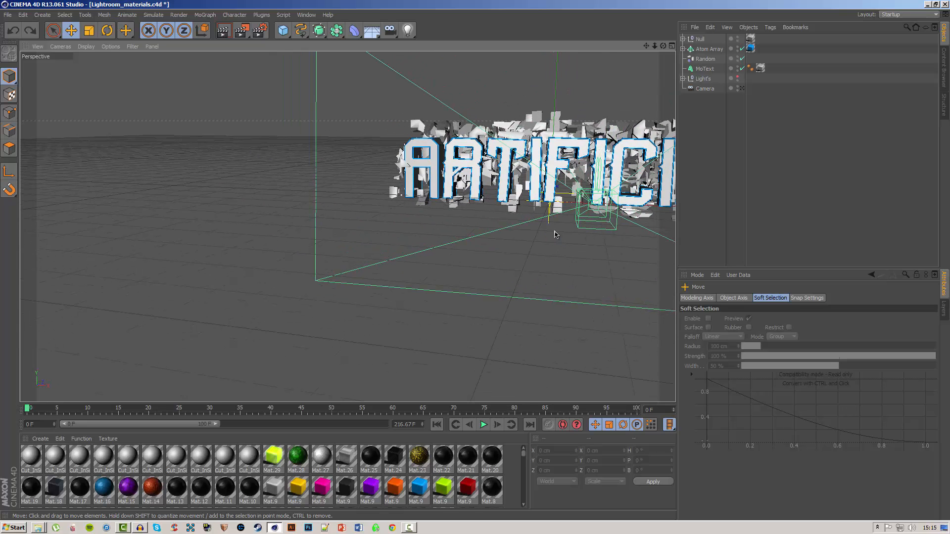
key(ctrl+z)
key(ctrl+y)
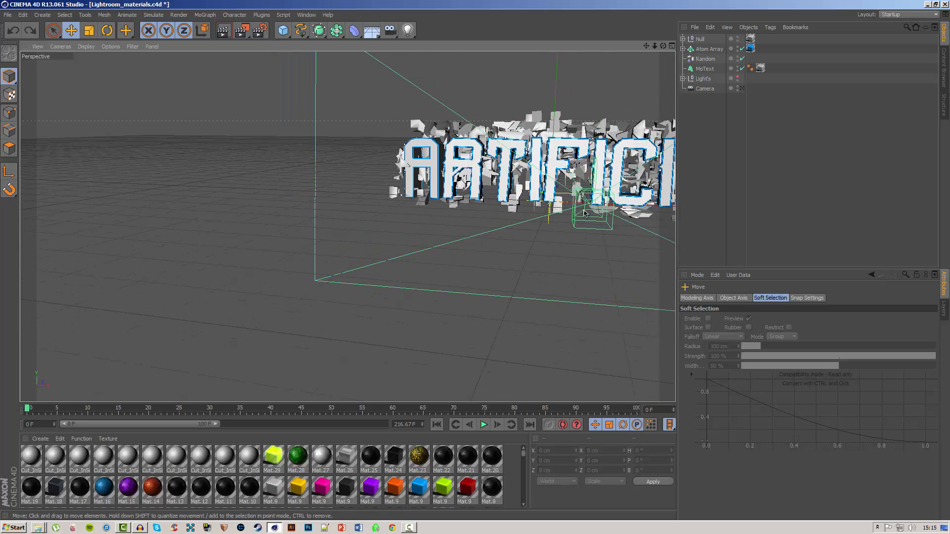
mouse_move(574, 249)
alt+mouse_down()
mouse_move(606, 246)
mouse_move(621, 224)
mouse_move(629, 228)
mouse_move(610, 256)
mouse_move(580, 259)
alt+mouse_up()
alt+drag(524, 230, 457, 234)
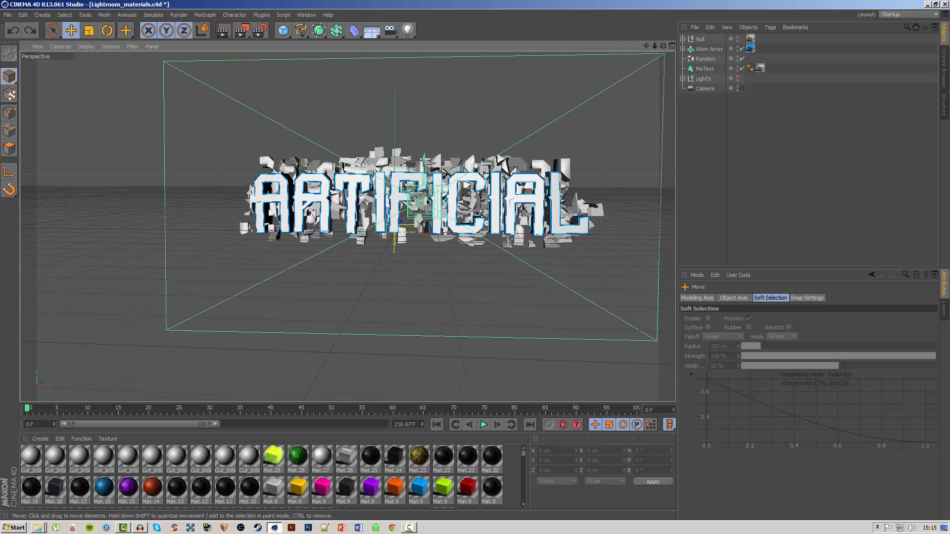
alt+drag(429, 203, 419, 212)
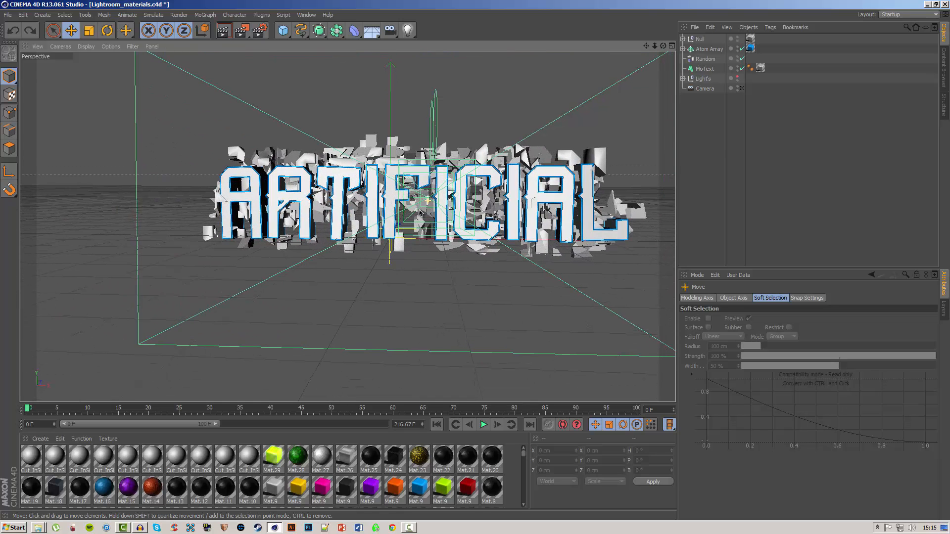
click(699, 39)
click(705, 69)
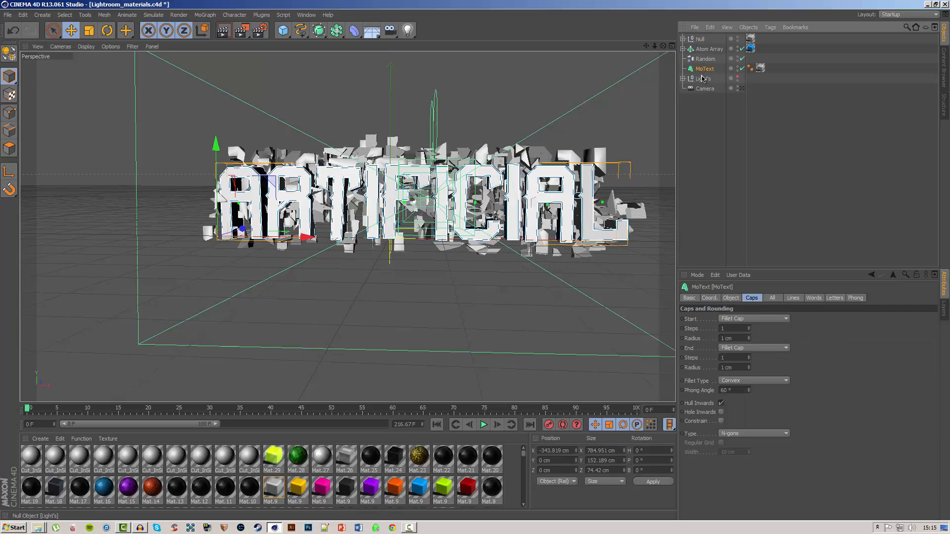
click(705, 88)
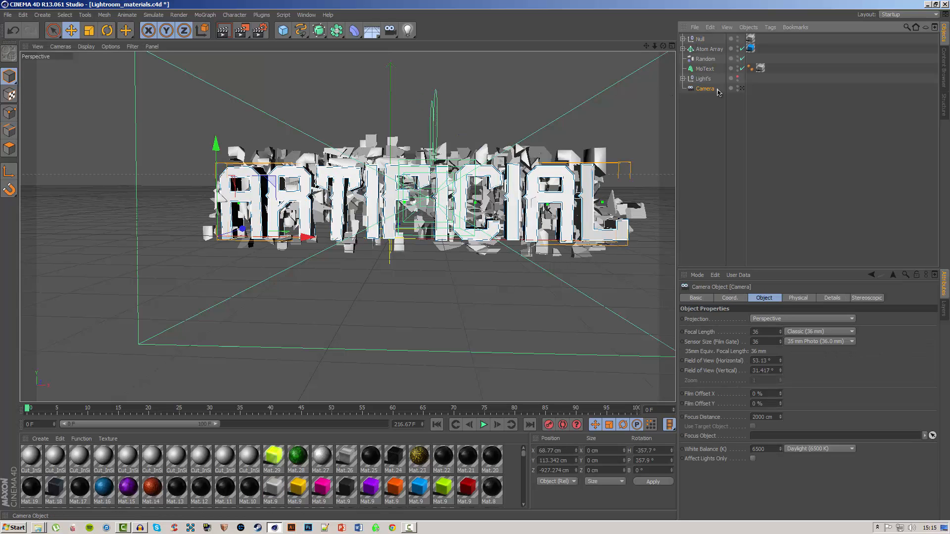
click(735, 126)
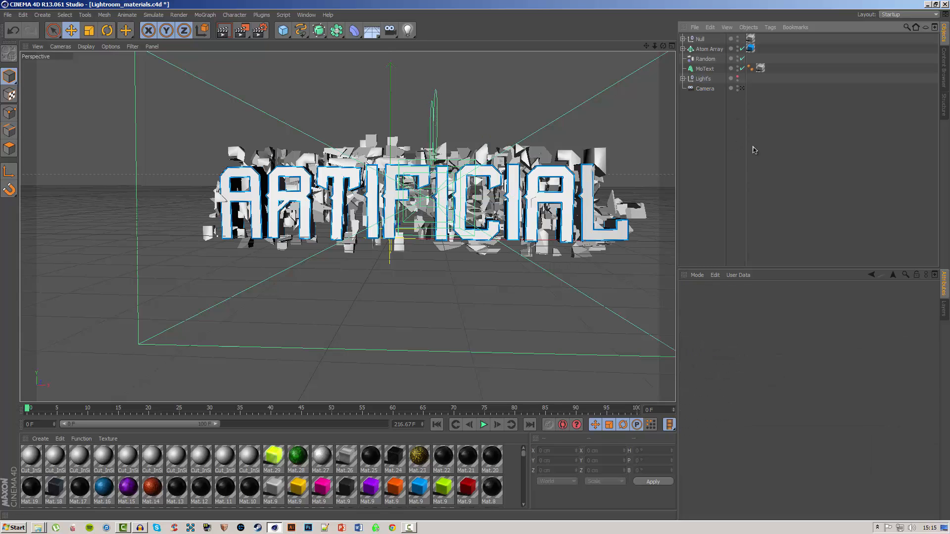
click(709, 93)
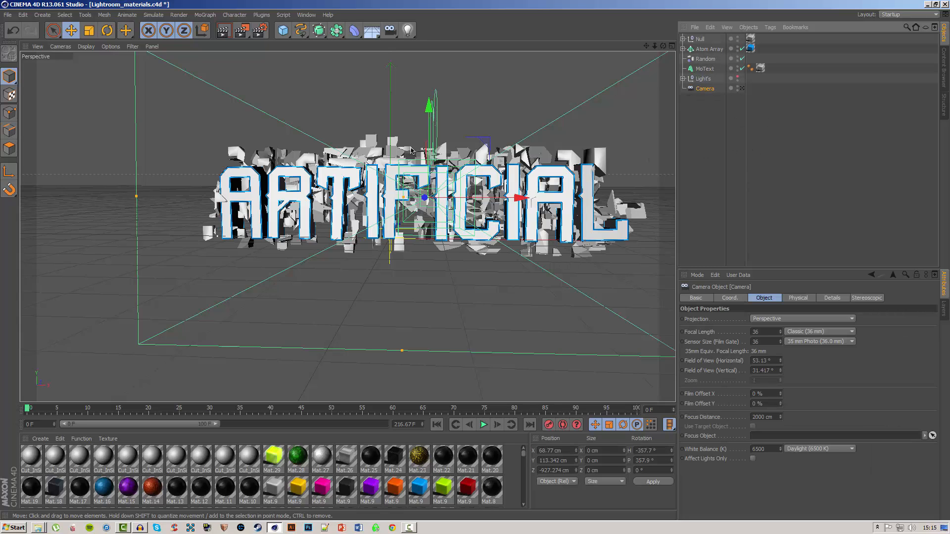
Try to render the scene to the Picture Viewer, and preview the render directly in the viewport instead
click(247, 34)
click(245, 35)
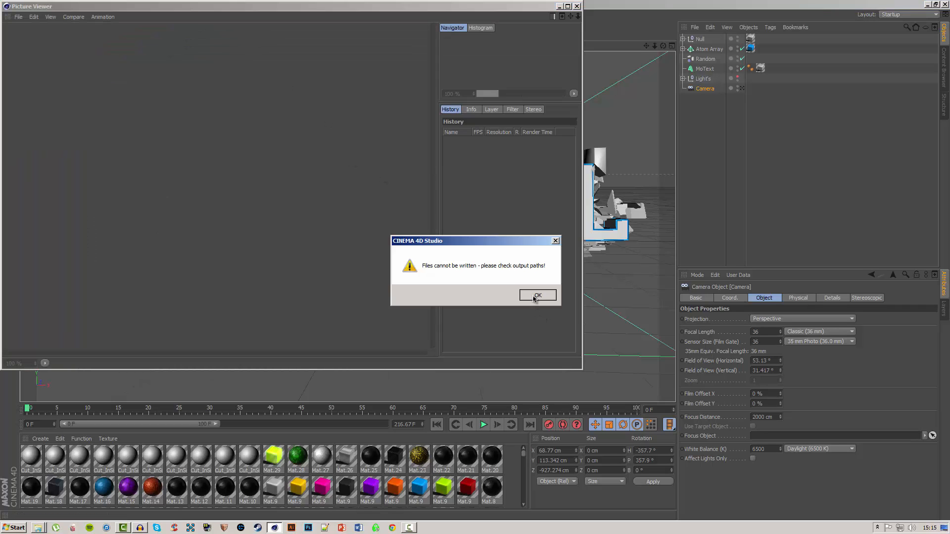
click(537, 295)
click(576, 6)
click(224, 31)
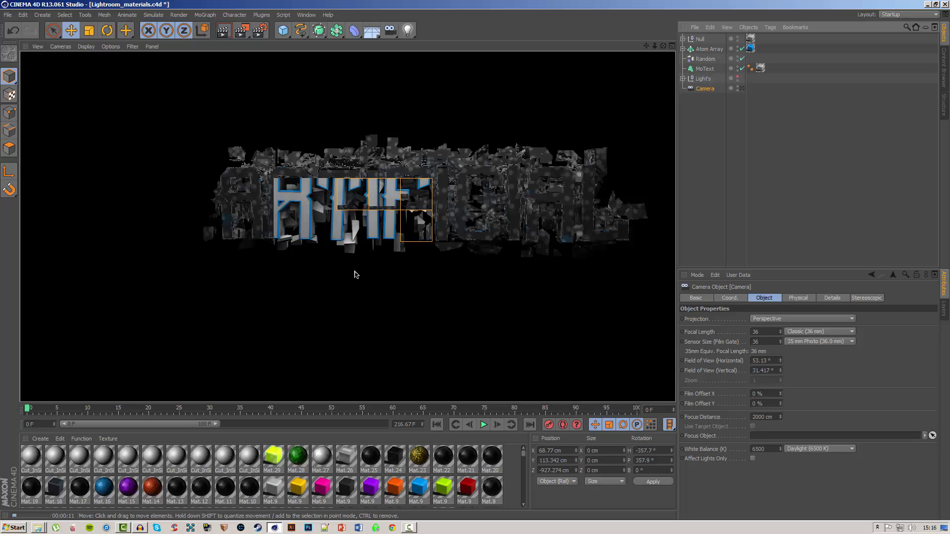
click(446, 286)
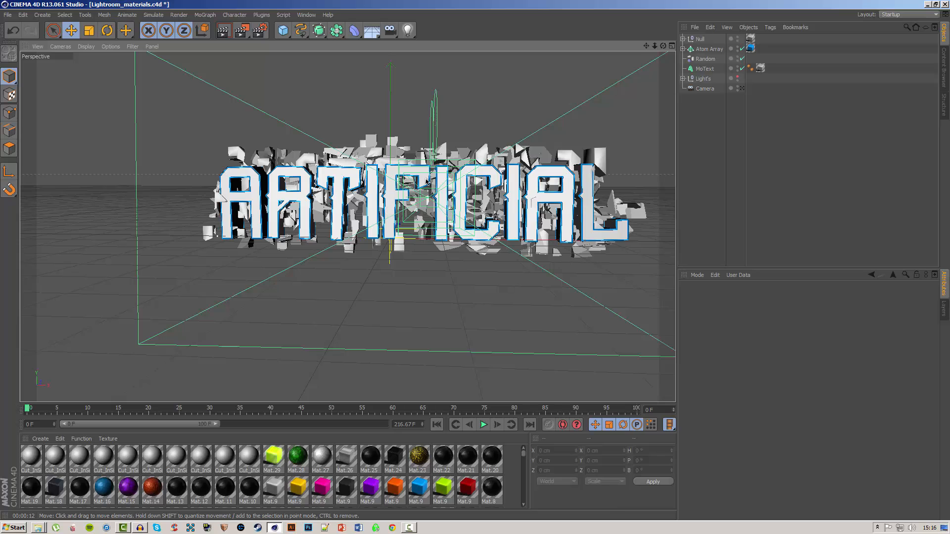
Try shifting the scene camera sideways from outside its view and undo each move
drag(432, 197, 389, 203)
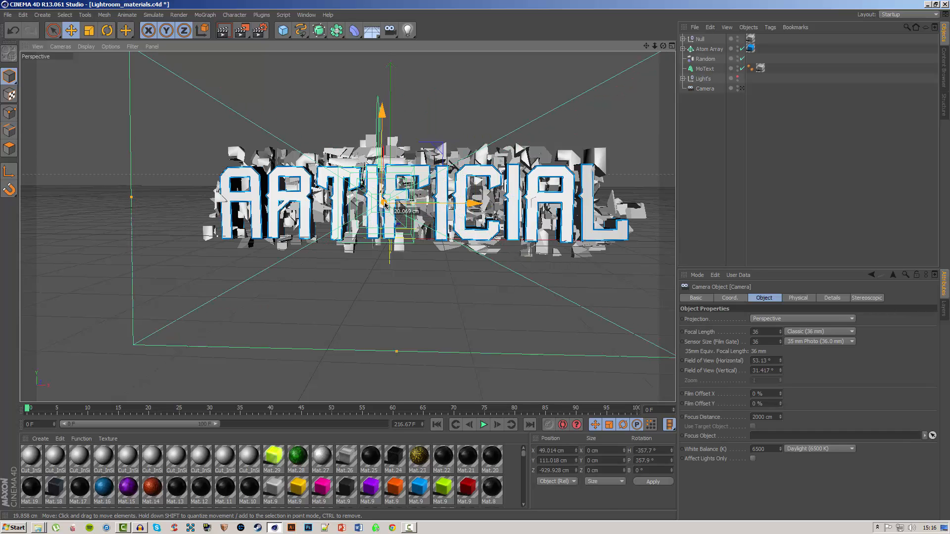
key(ctrl+z)
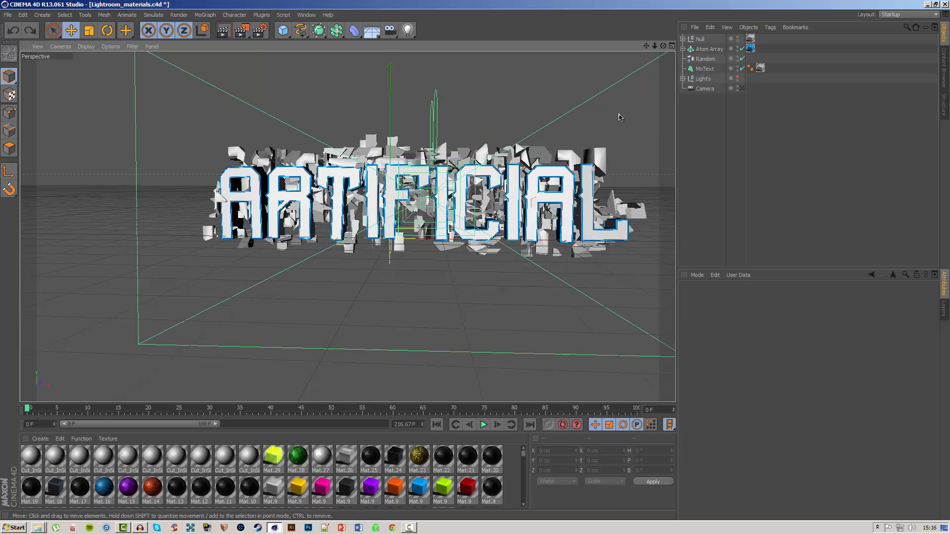
click(704, 89)
drag(502, 198, 450, 198)
key(ctrl+z)
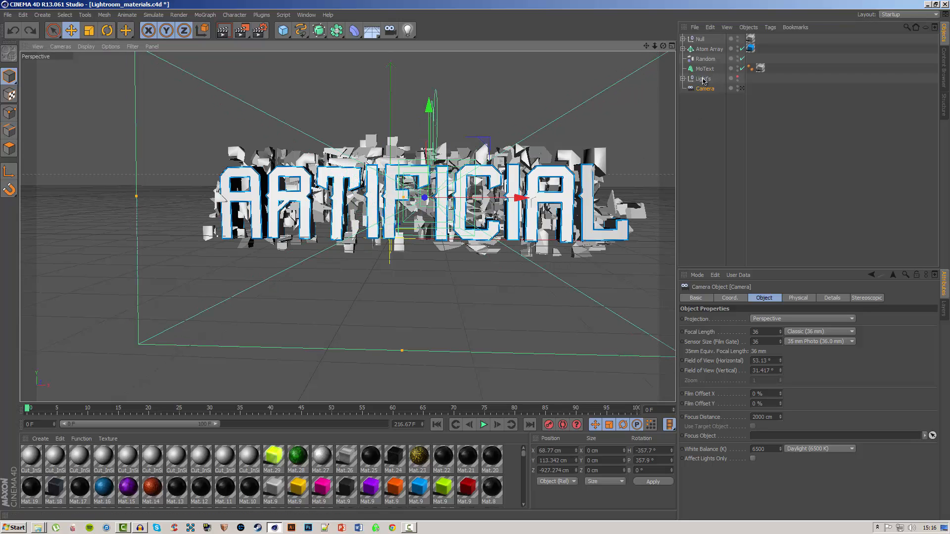
click(730, 141)
Look through the scene camera, pull it back to about X 79, Y 102, Z -1100 cm, and preview-render the framed text
click(741, 89)
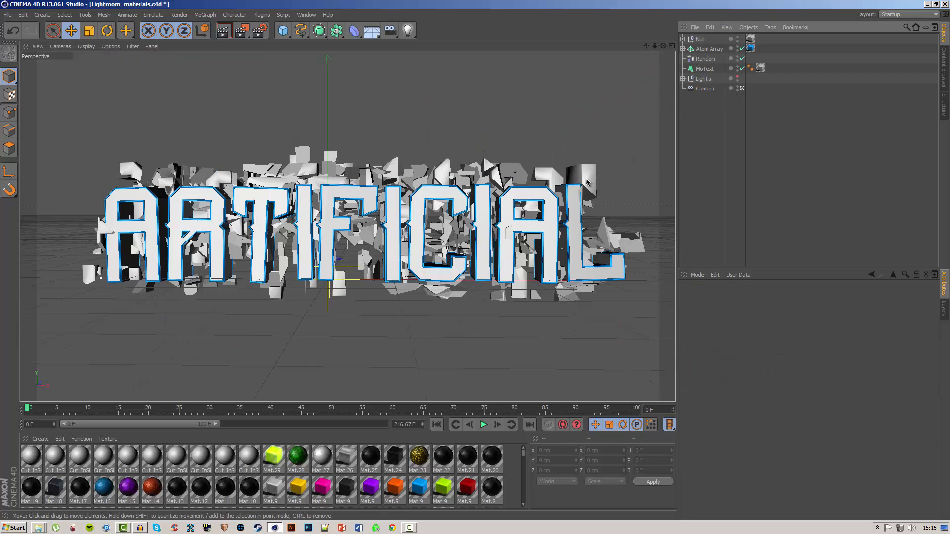
key(ctrl+z)
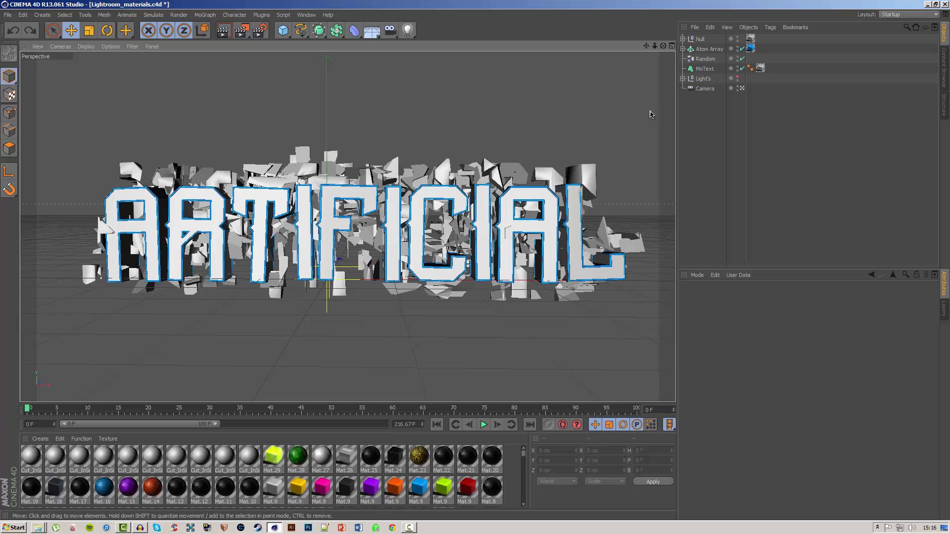
click(703, 90)
mouse_move(348, 250)
alt+middle_down()
mouse_move(345, 262)
mouse_move(349, 240)
alt+middle_up()
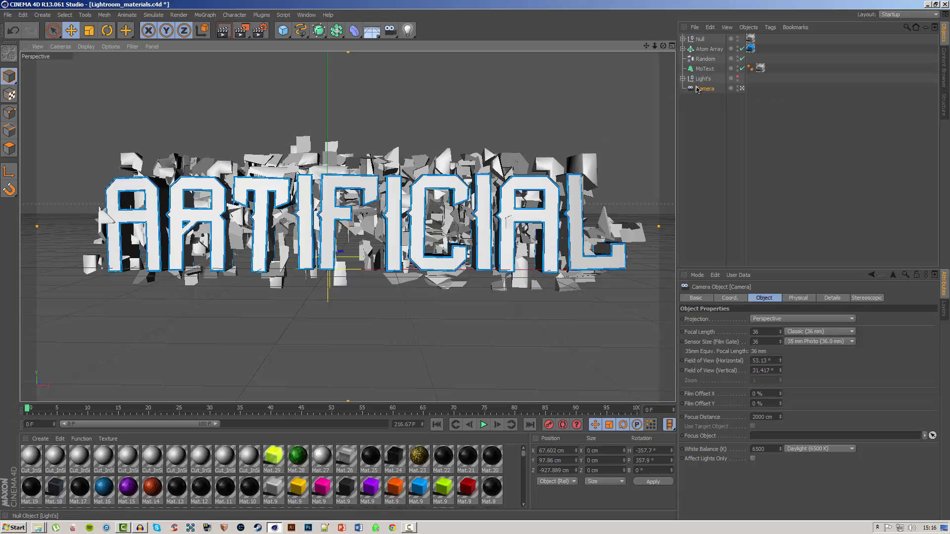
alt+middle_drag(355, 232, 359, 267)
alt+right_drag(360, 228, 351, 232)
alt+middle_drag(350, 229, 349, 230)
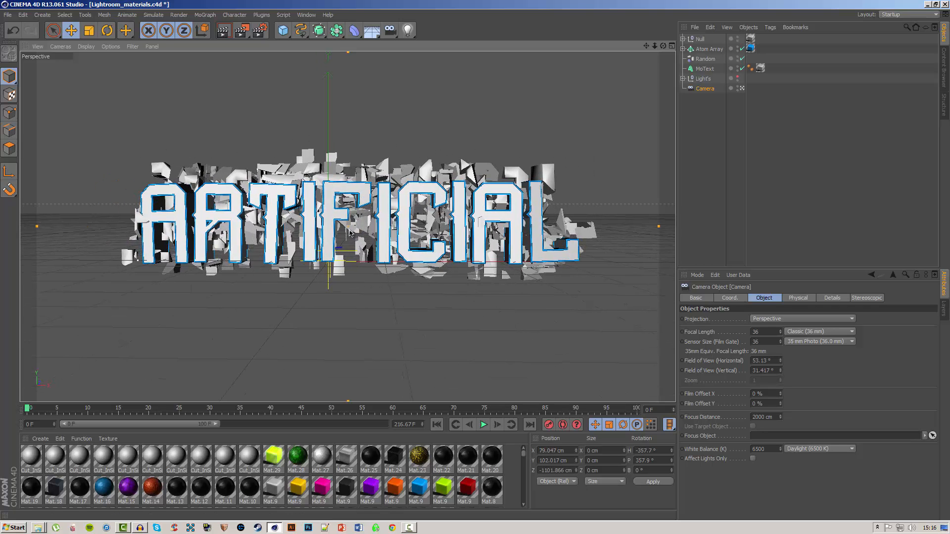
click(224, 30)
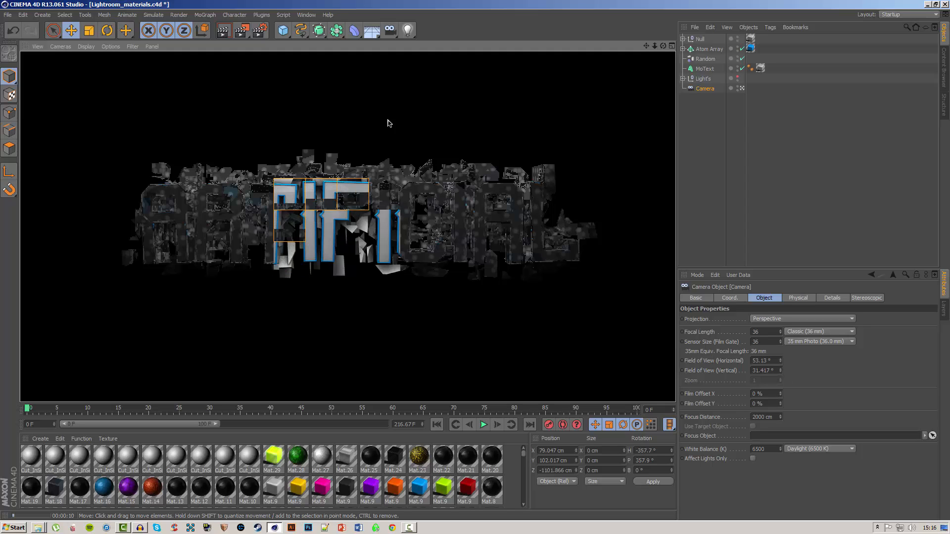
click(340, 112)
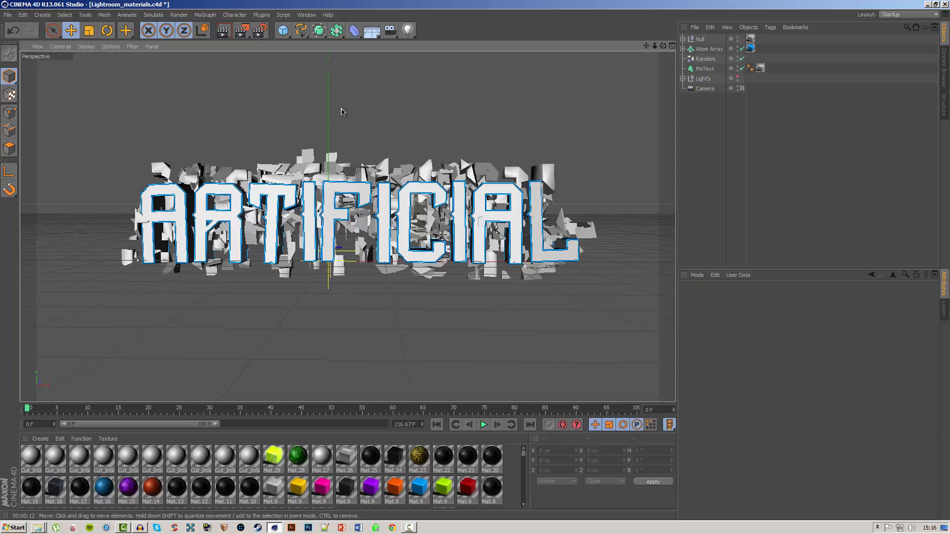
Set the render's save file to youtube-banner-3D_tutorial-render on the desktop in the render settings
click(261, 31)
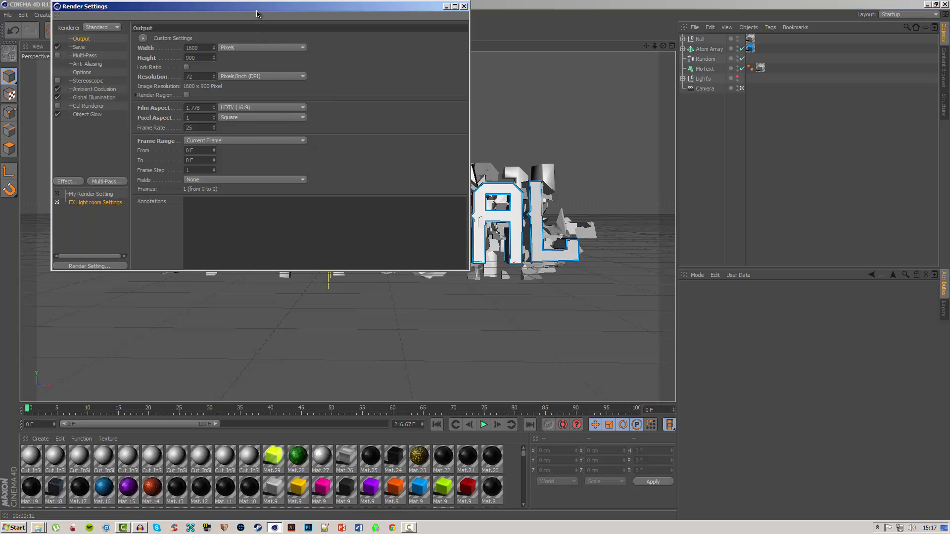
drag(257, 11, 252, 51)
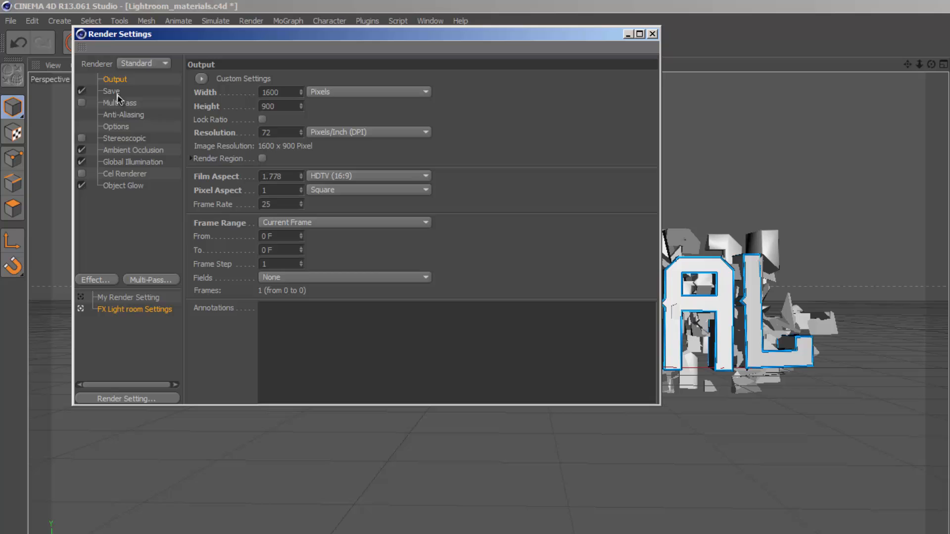
click(112, 92)
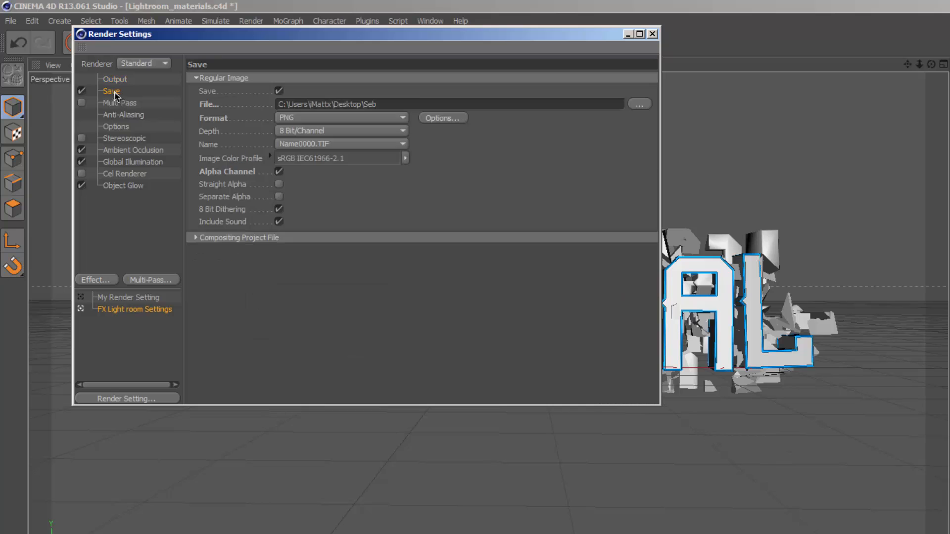
click(639, 104)
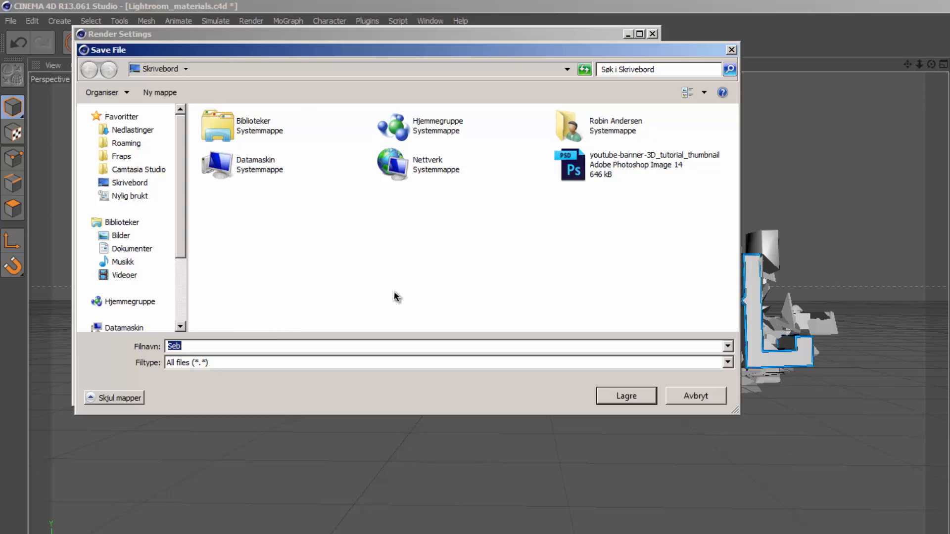
click(615, 171)
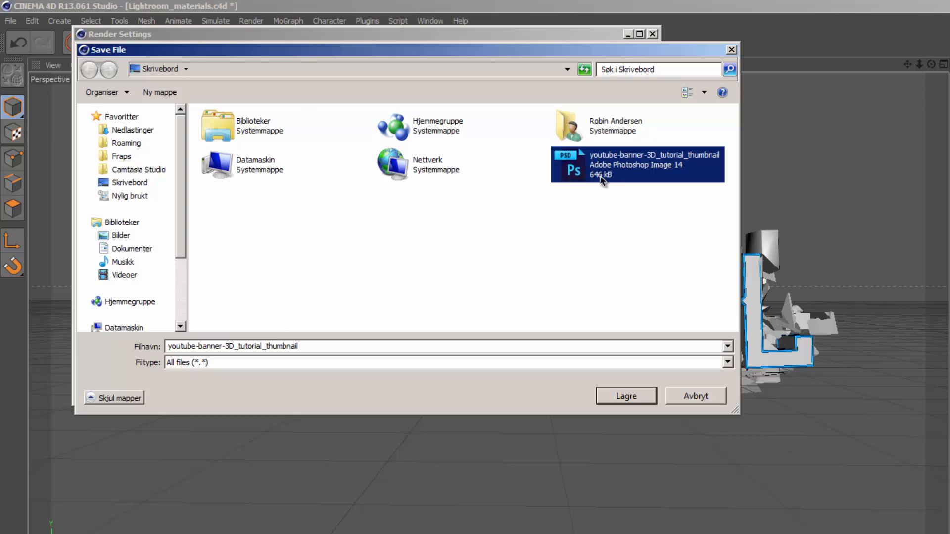
double_click(266, 345)
drag(262, 346, 357, 346)
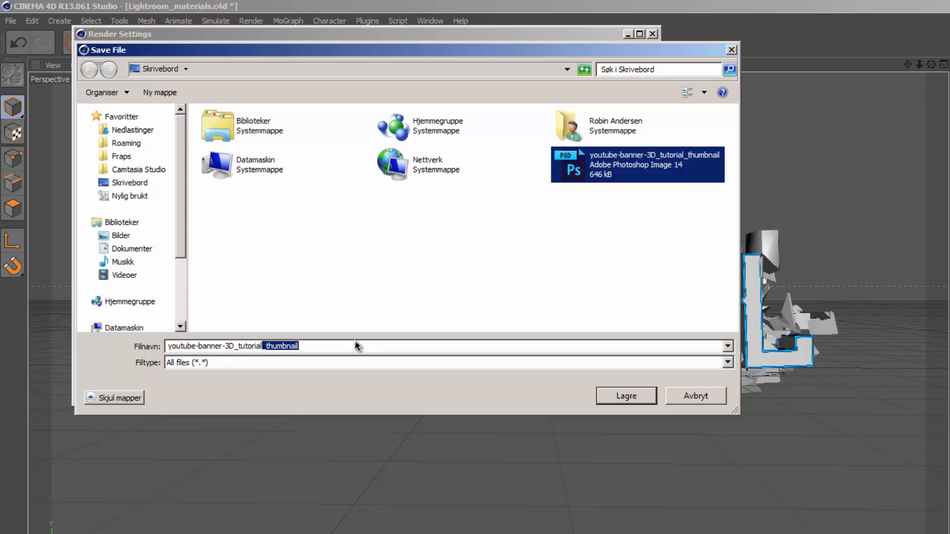
text(-render)
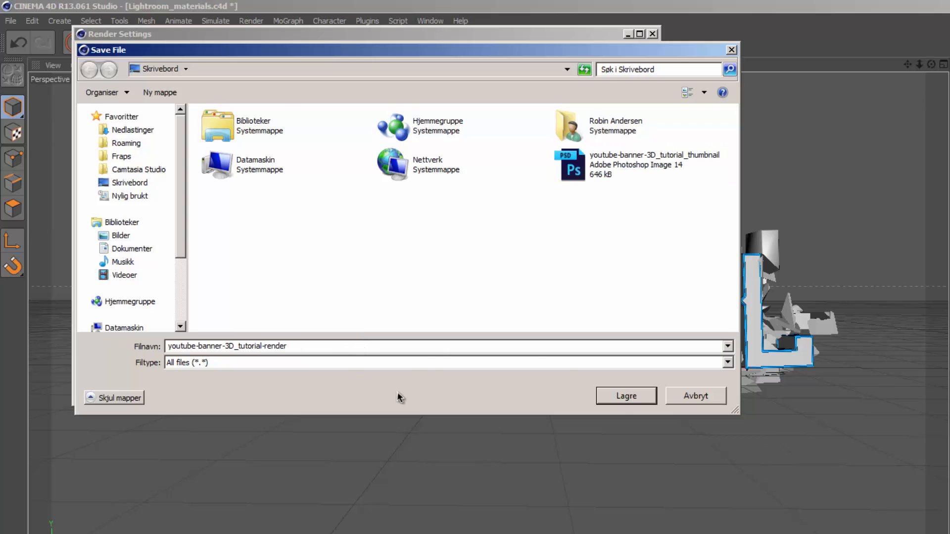
click(624, 401)
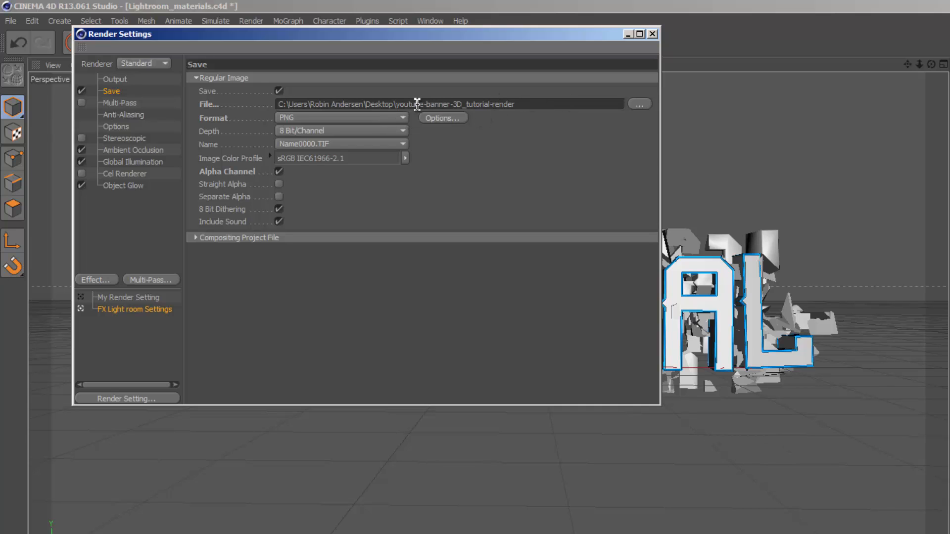
Set the render output size to 1920 x 1080 pixels
click(110, 81)
double_click(276, 93)
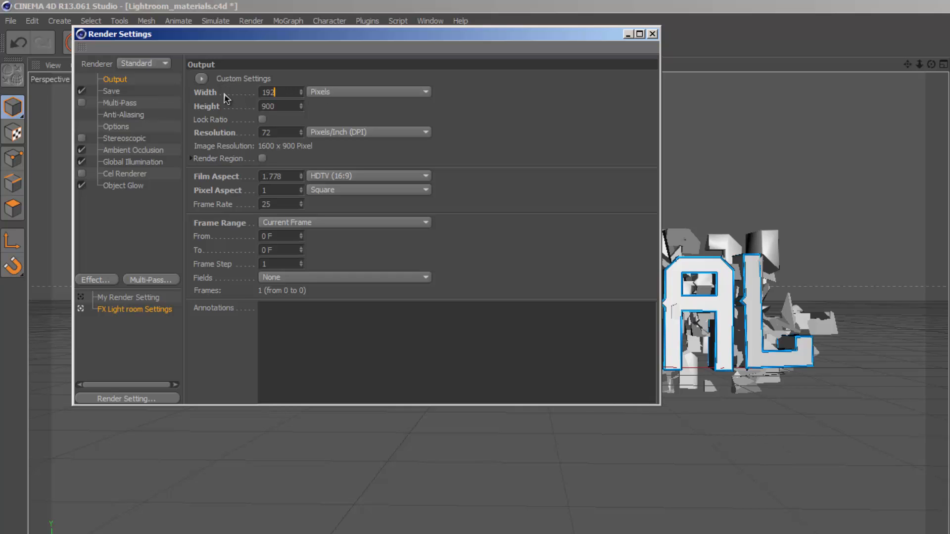
text(1920)
key(Tab)
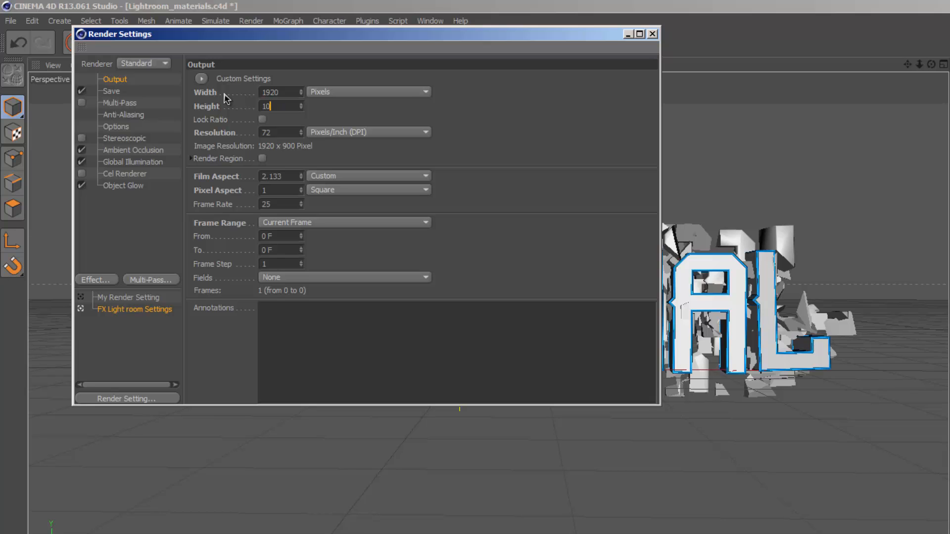
text(1080)
key(Return)
click(111, 92)
click(115, 79)
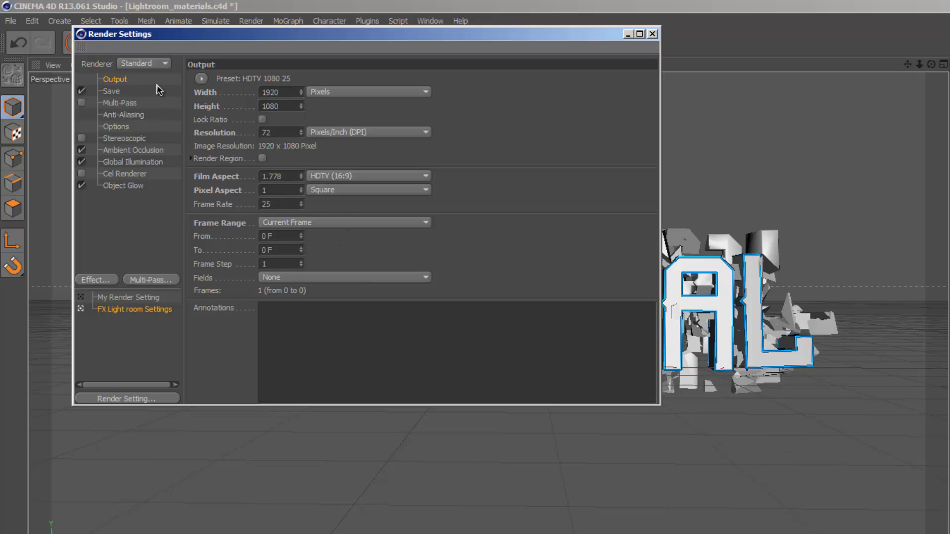
Check the available file formats for the saved render, keep PNG, and close the render settings
click(112, 92)
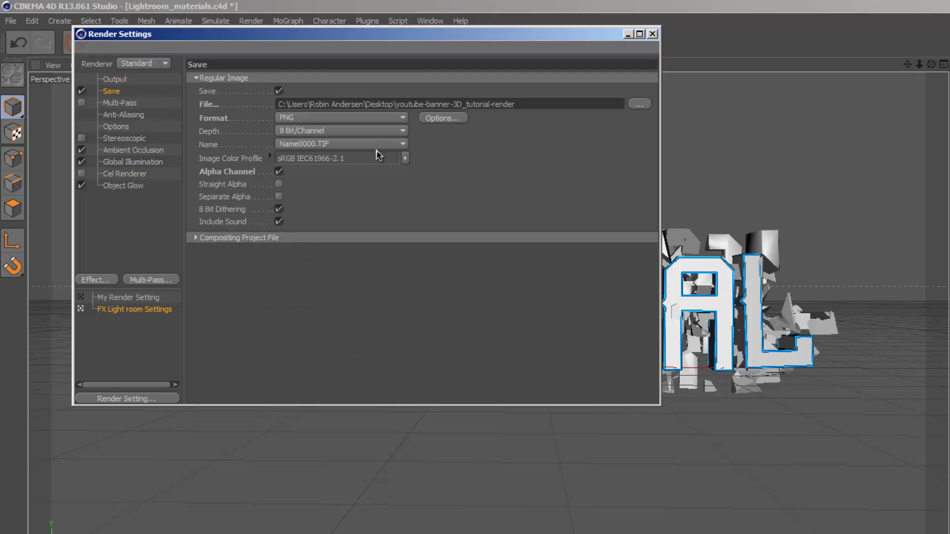
click(296, 120)
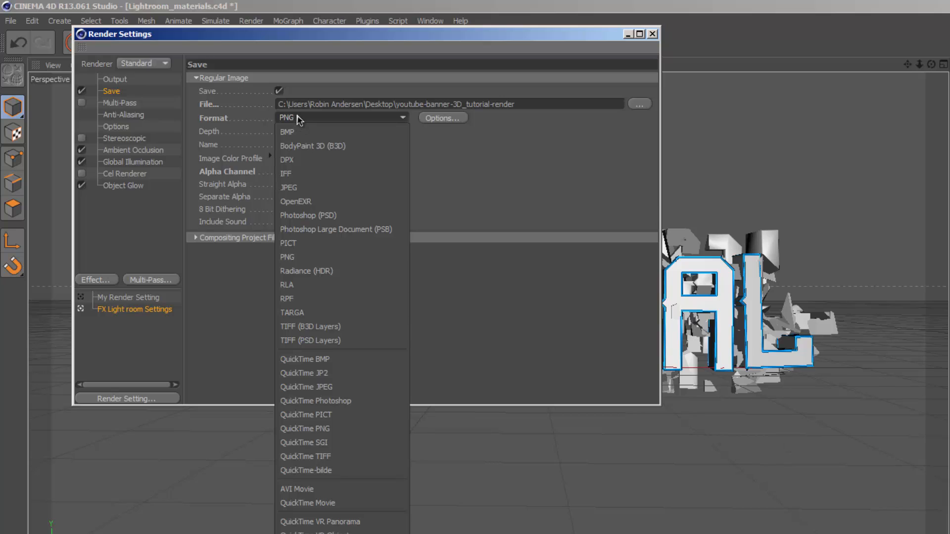
click(299, 120)
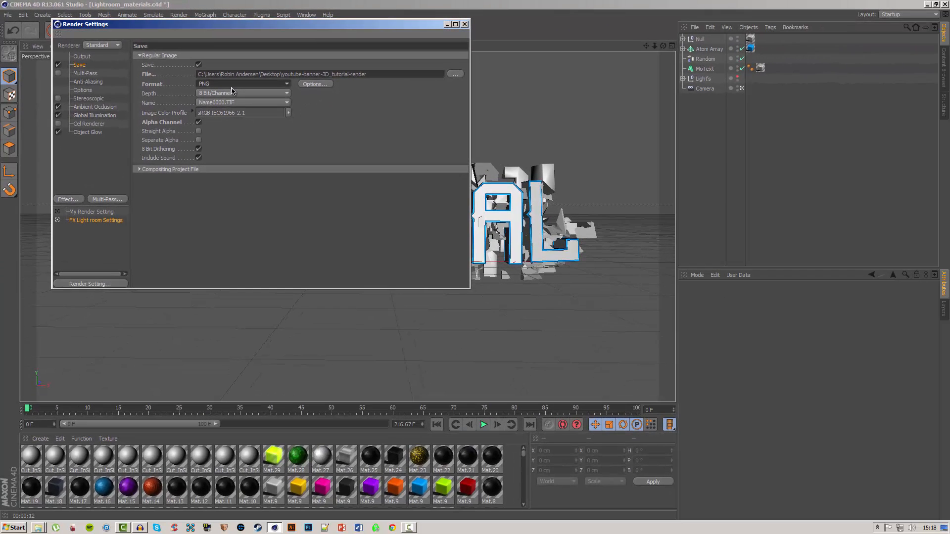
click(465, 24)
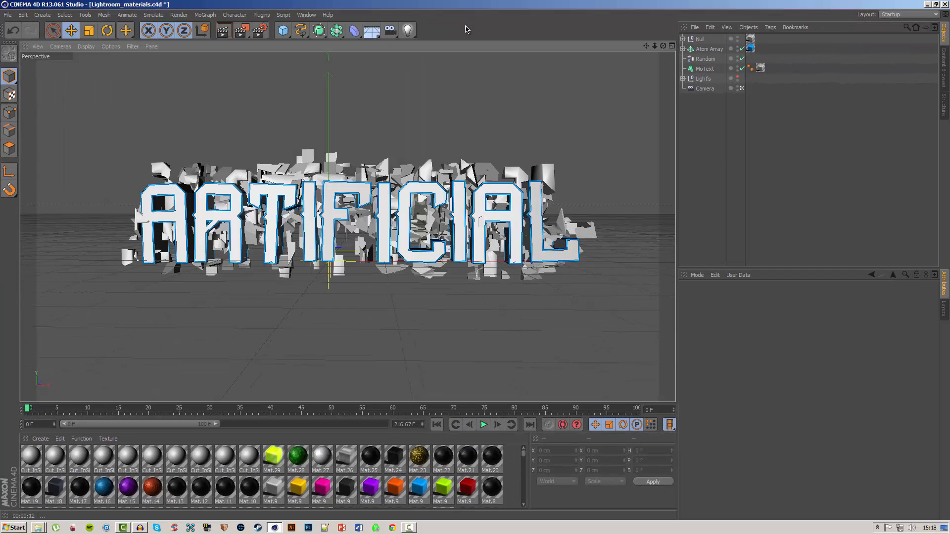
Render the ARTIFICIAL text to the Picture Viewer and zoom out until the whole image fits in view
click(243, 32)
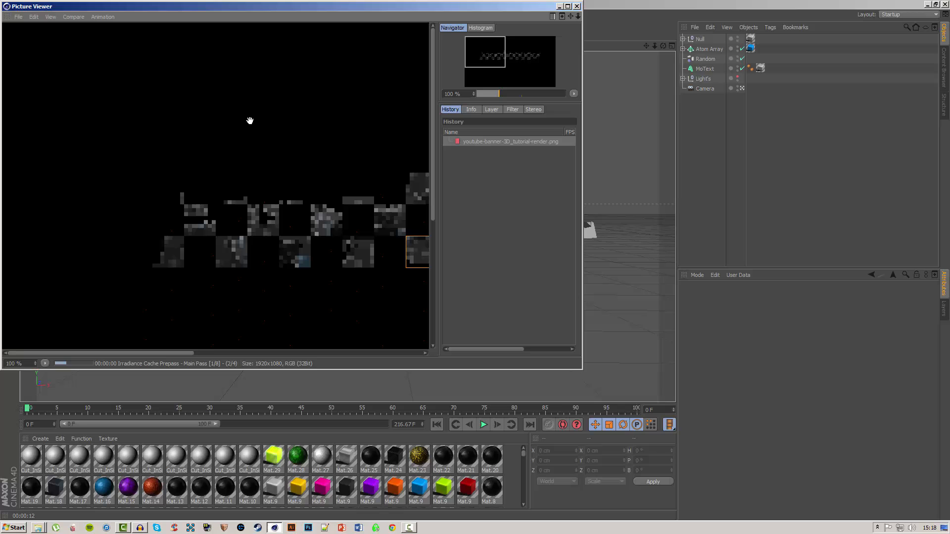
mouse_move(263, 9)
mouse_down()
mouse_move(278, 81)
mouse_move(266, 28)
mouse_up()
drag(341, 212, 237, 121)
scroll(322, 186, down, 2)
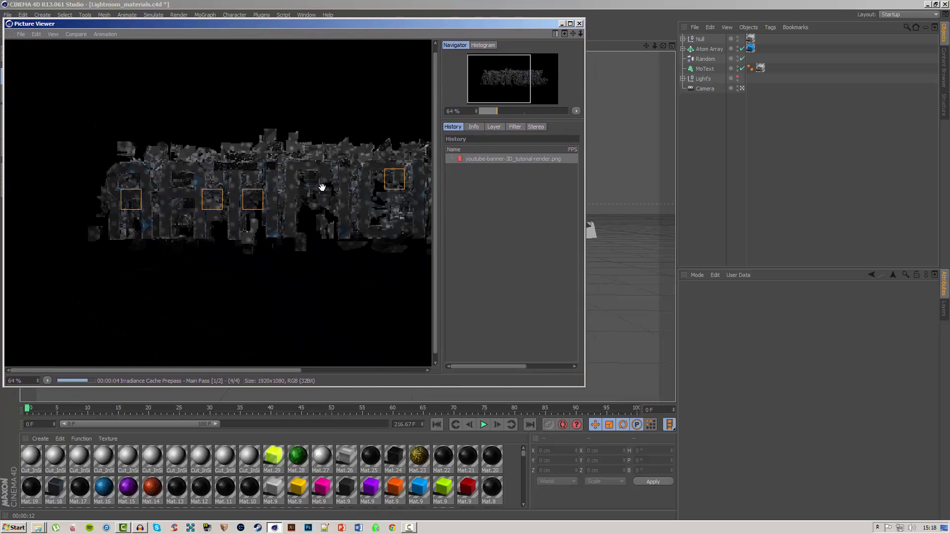
drag(323, 187, 189, 185)
scroll(237, 185, down, 2)
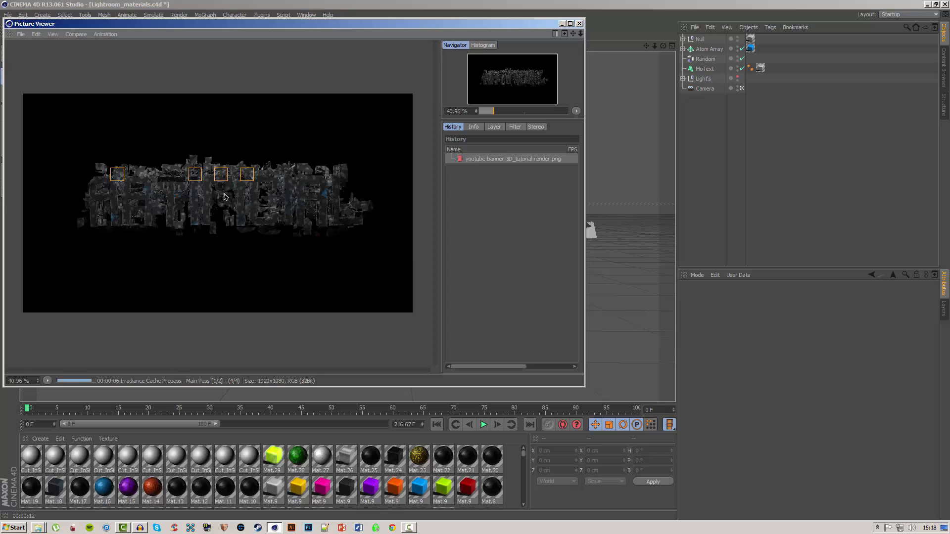
drag(261, 24, 260, 17)
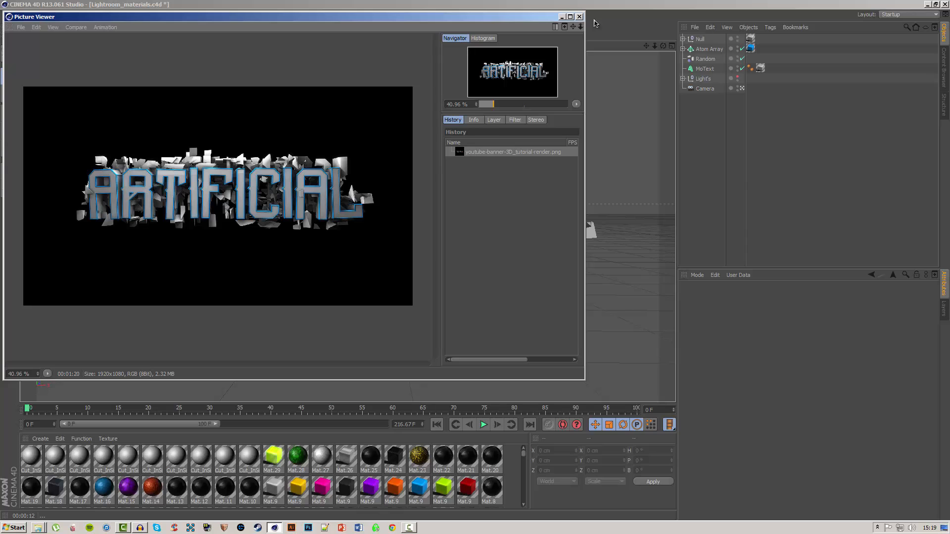
Close the Picture Viewer and open the saved youtube-banner-3D_tutorial-render image from the desktop in Windows Photo Viewer
click(578, 17)
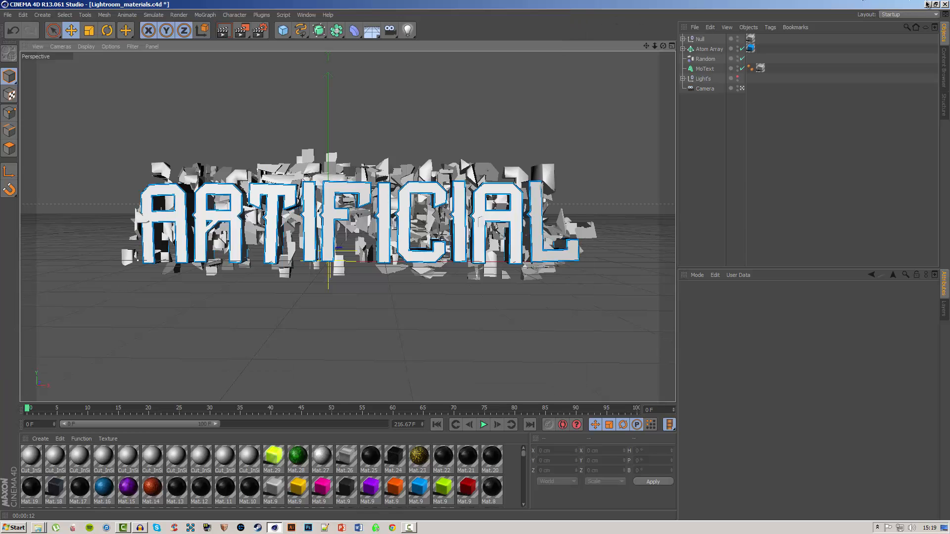
click(927, 5)
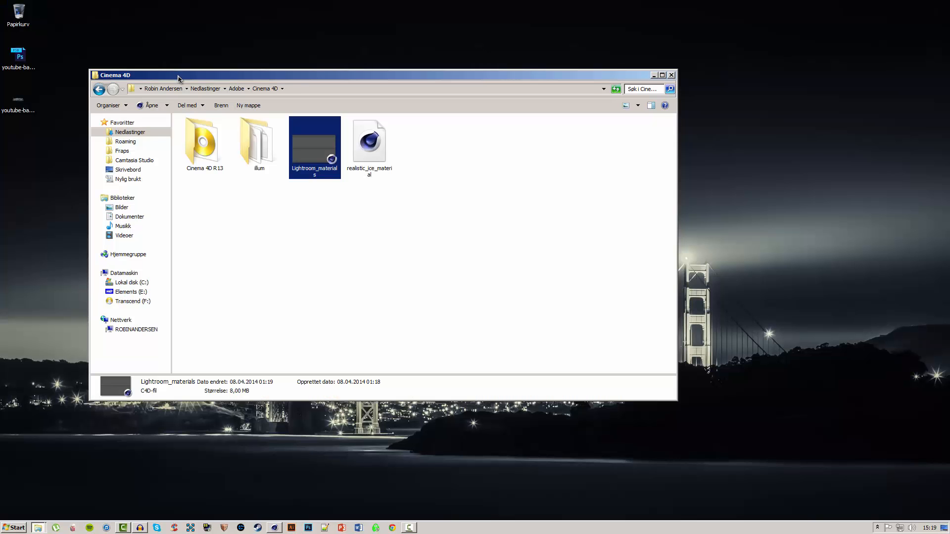
drag(177, 76, 280, 48)
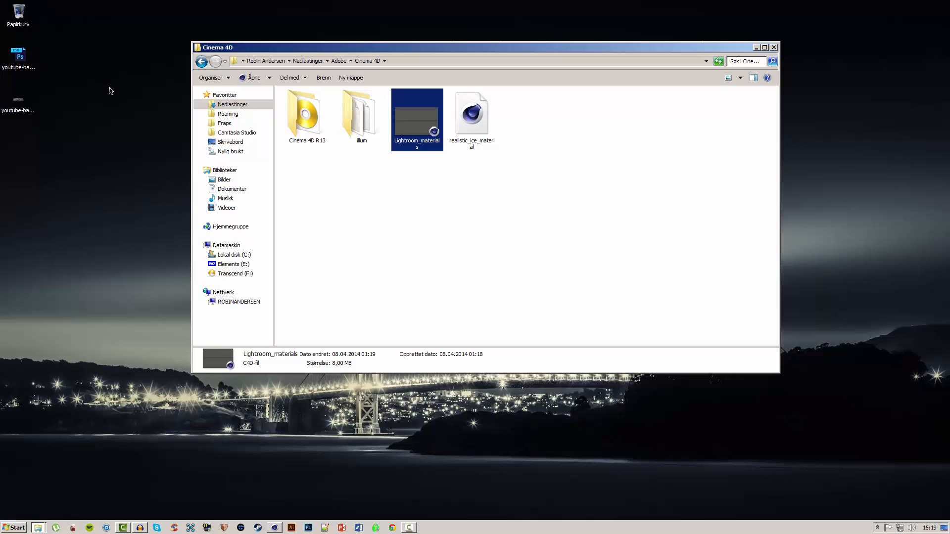
double_click(23, 108)
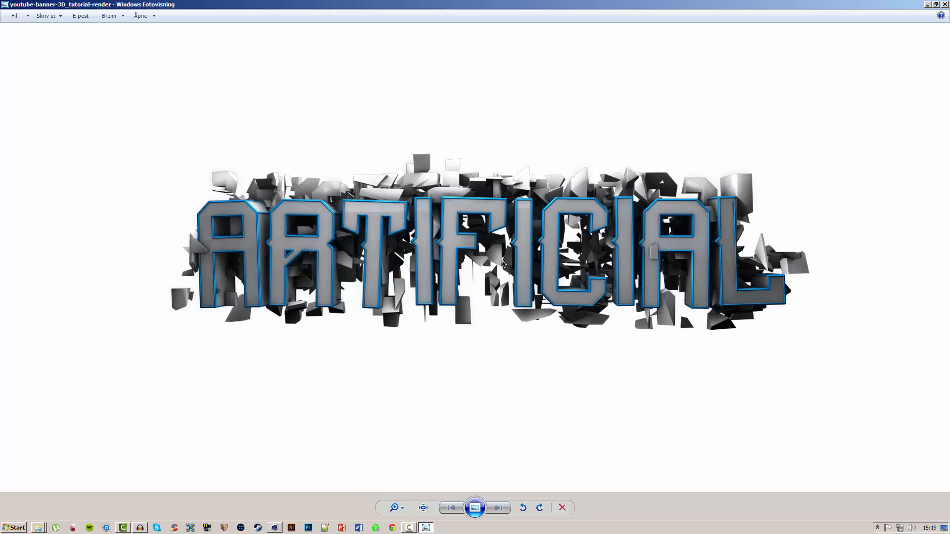
Inspect the rendered ARTIFICIAL text with its blue outline and shards up close, and close the image
scroll(545, 281, up, 2)
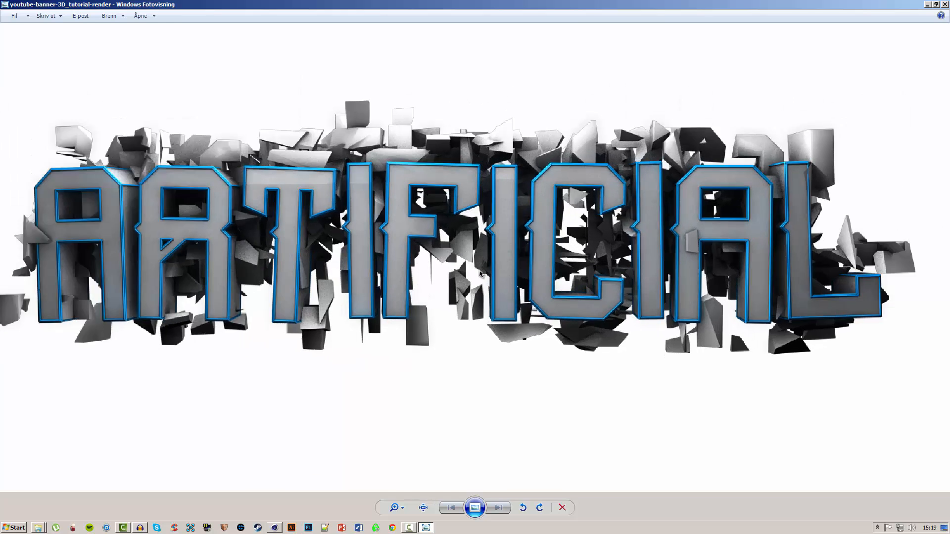
scroll(480, 273, down, 2)
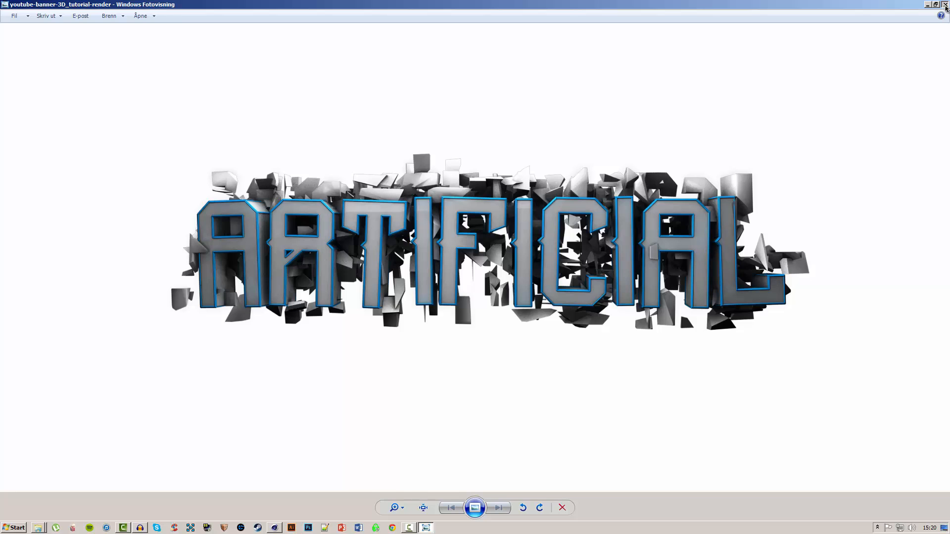
click(945, 5)
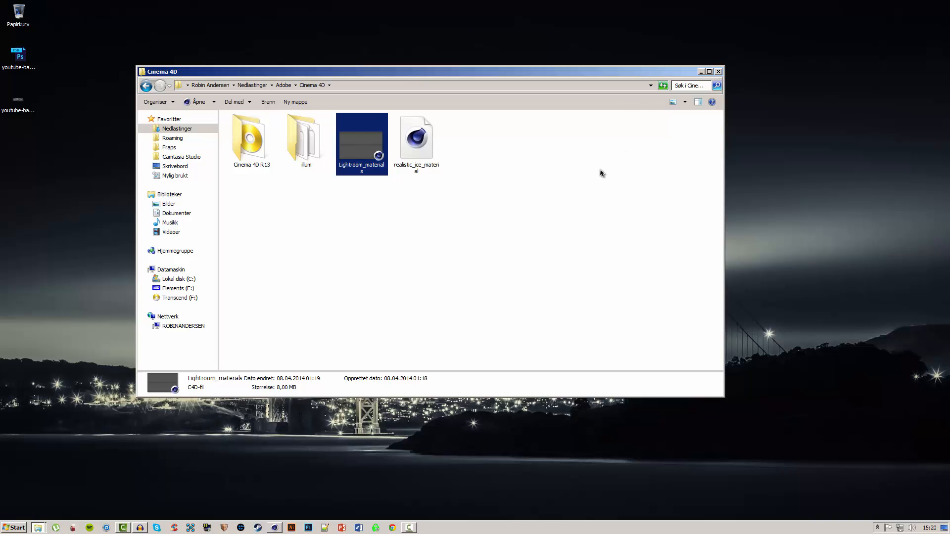
mouse_move(498, 73)
mouse_down()
mouse_move(478, 66)
mouse_move(493, 61)
mouse_up()
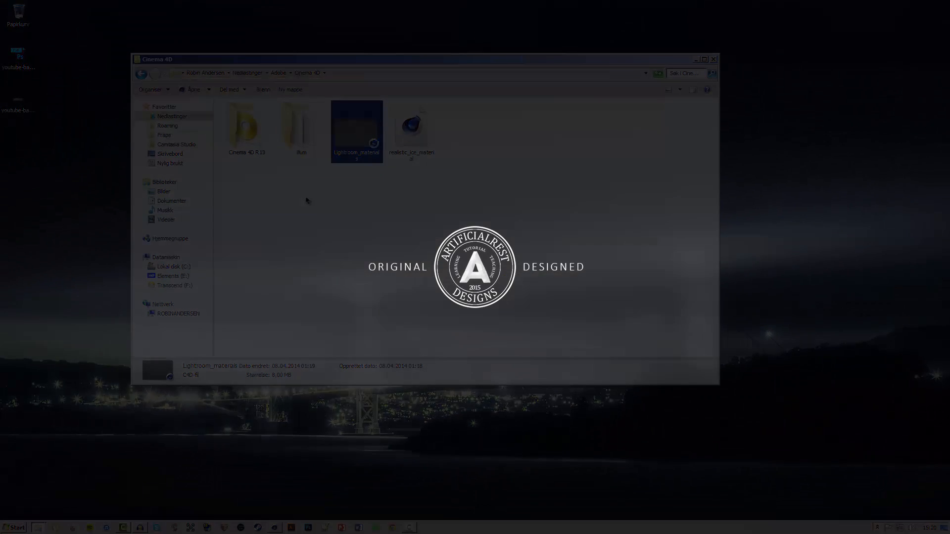